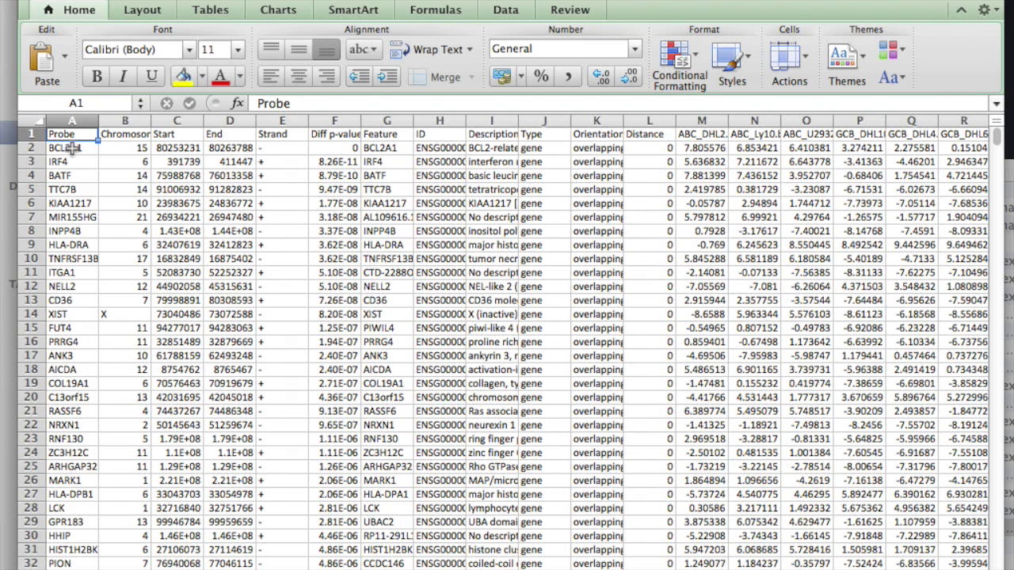
Copy all the probe names in column A, from BCL2A1 in A2 through FERMT3 in A749, excluding the header
click(73, 147)
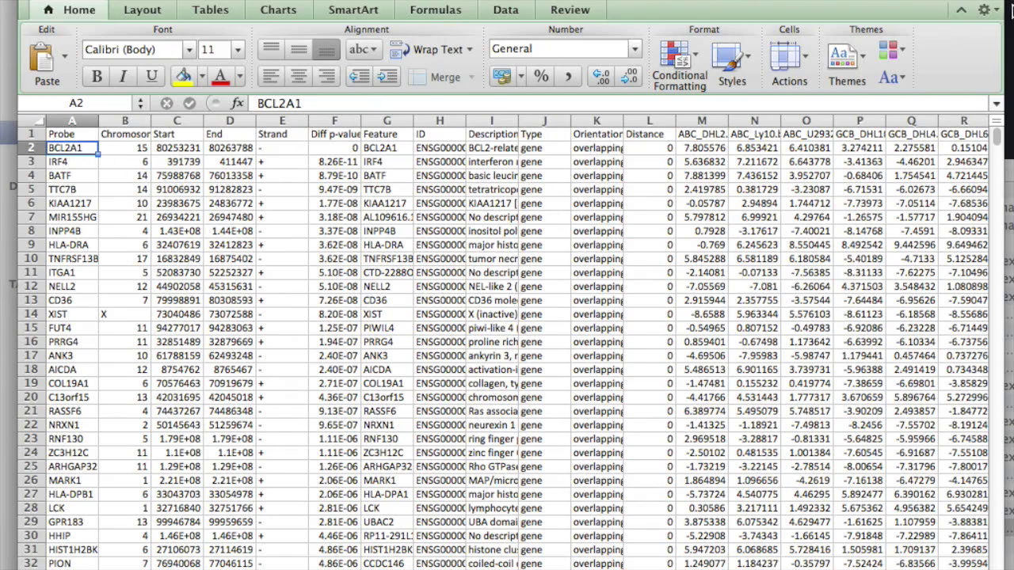
drag(997, 144, 987, 564)
scroll(988, 564, up, 4)
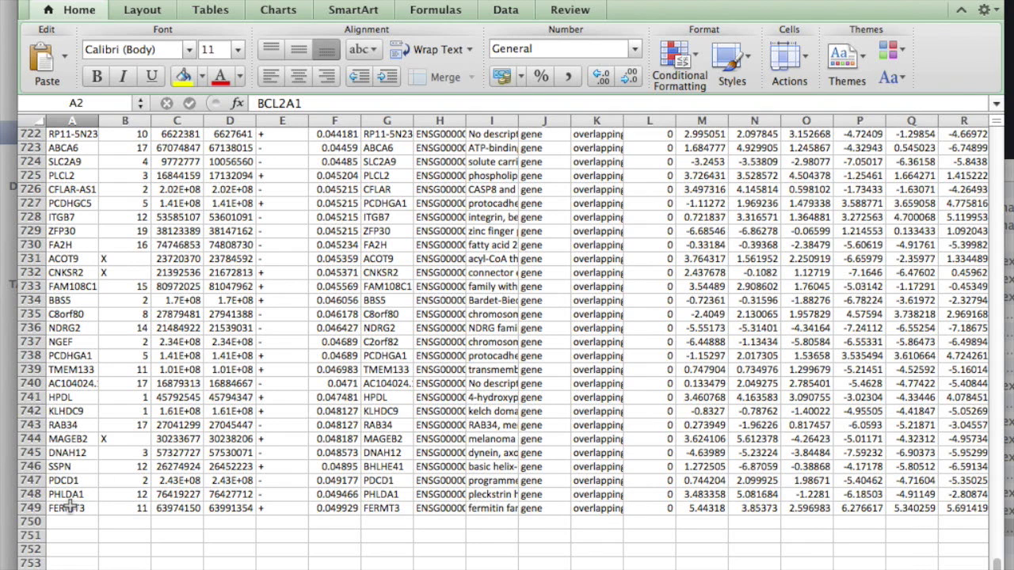
shift+click(69, 508)
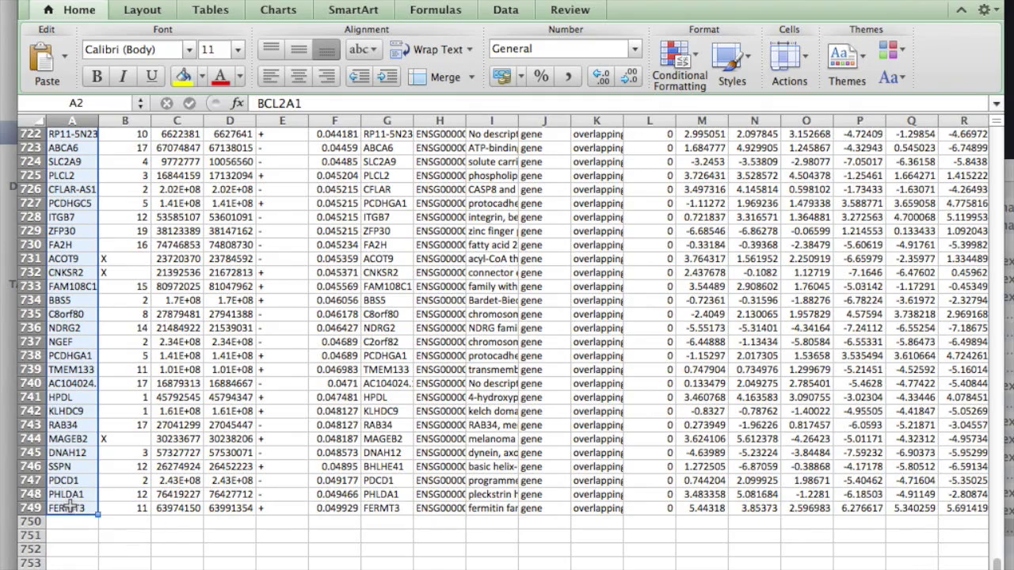
scroll(70, 508, up, 10)
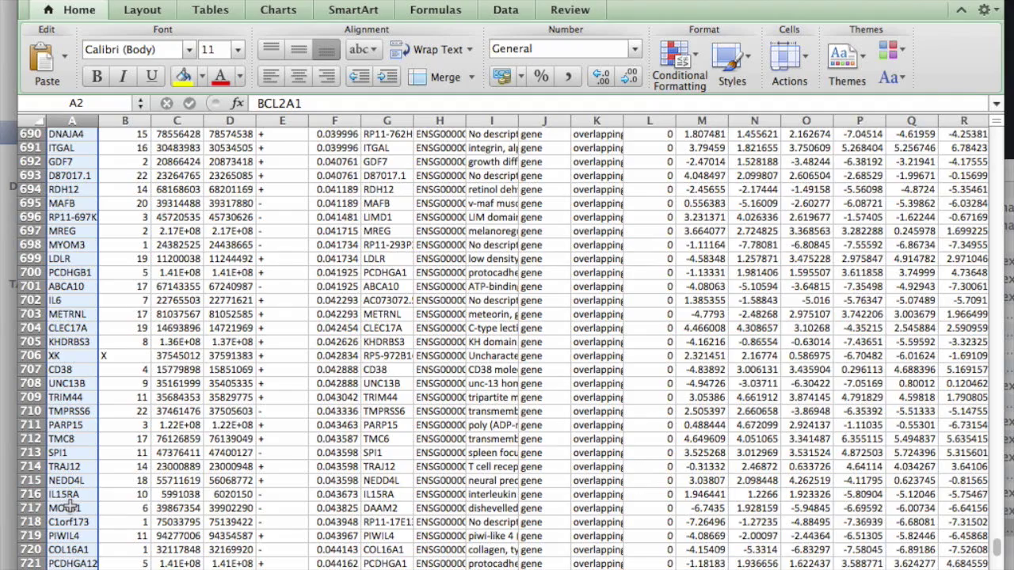
scroll(70, 508, up, 20)
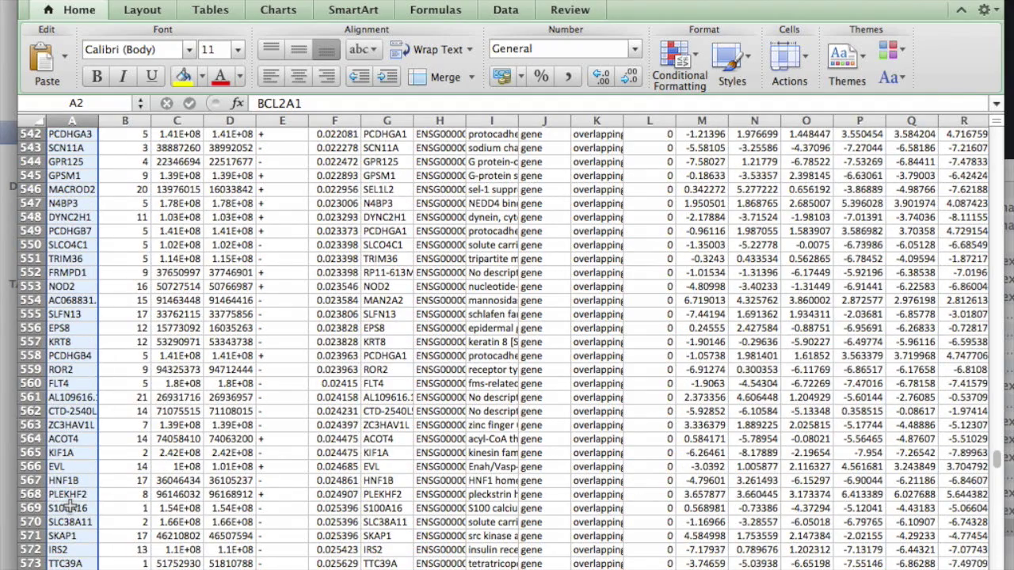
key(super+c)
scroll(70, 508, up, 20)
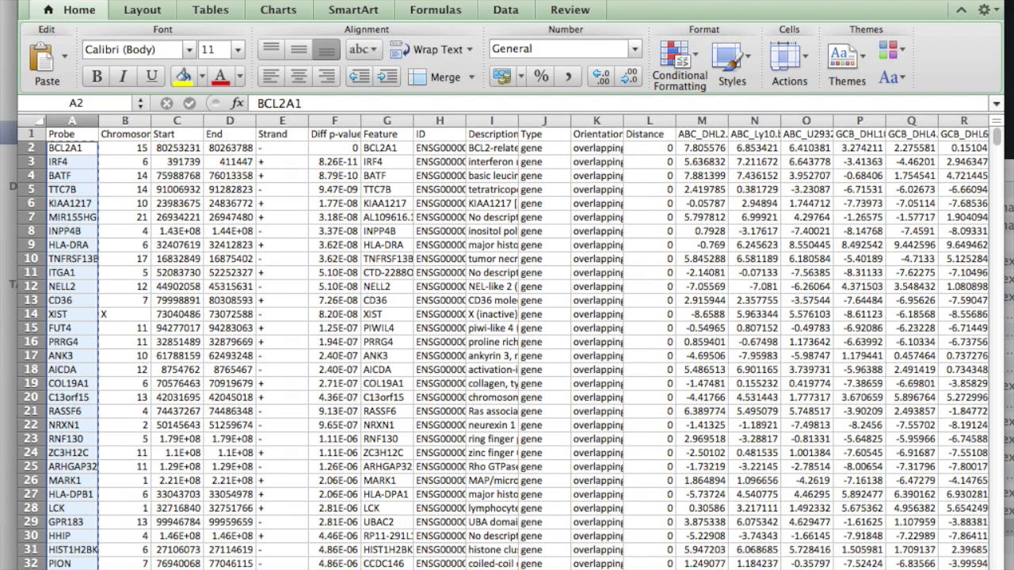
Switch to the DAVID Analysis Wizard in the browser and paste the copied probe names as the gene list to upload
key(super+Tab)
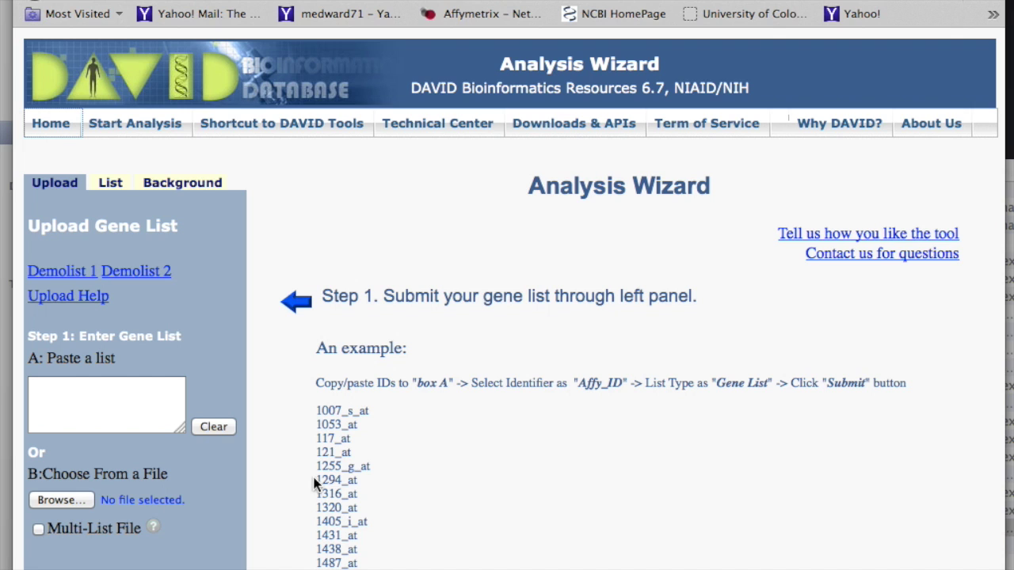
scroll(268, 362, down, 2)
scroll(269, 363, up, 1)
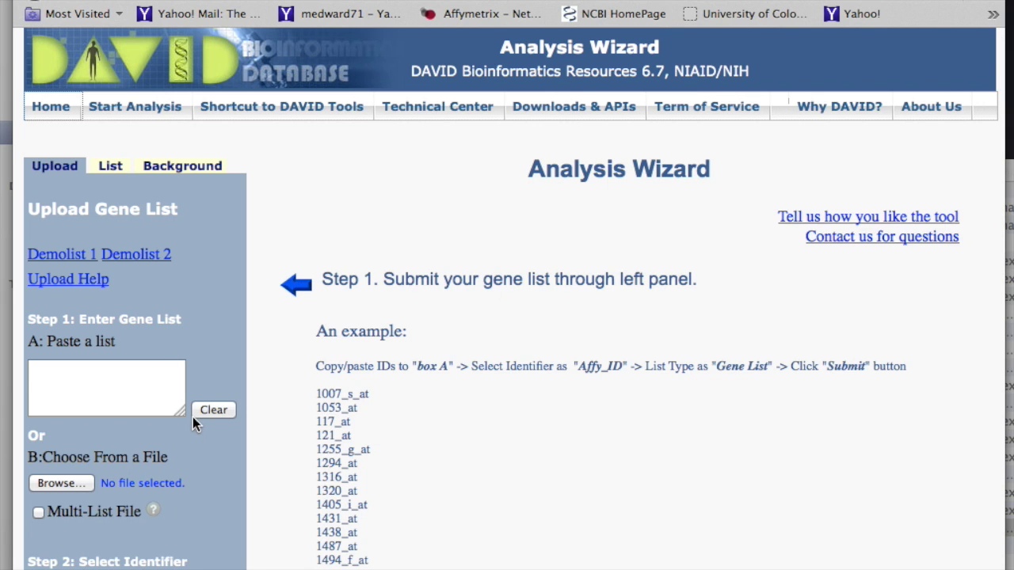
scroll(192, 417, down, 2)
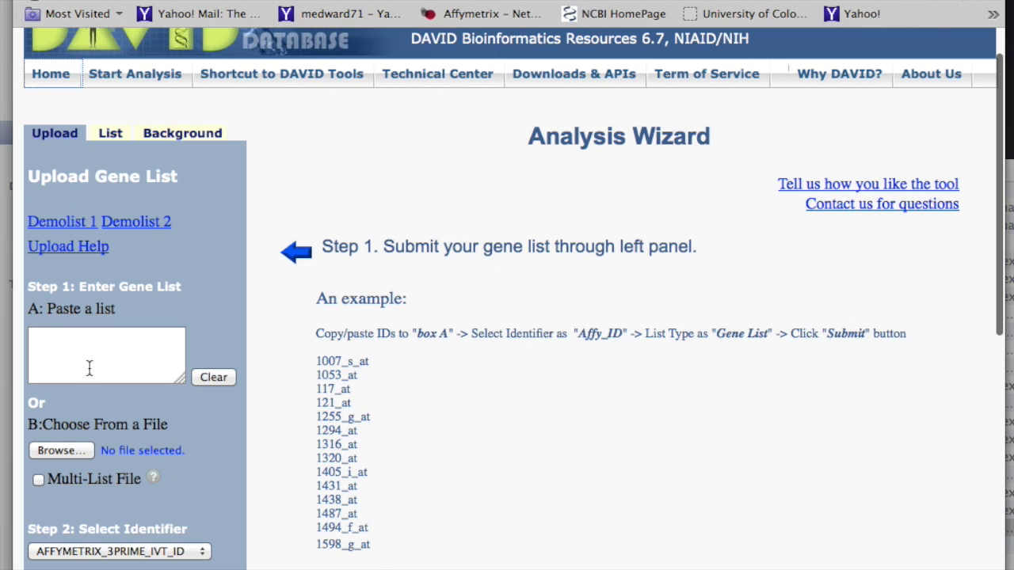
click(74, 352)
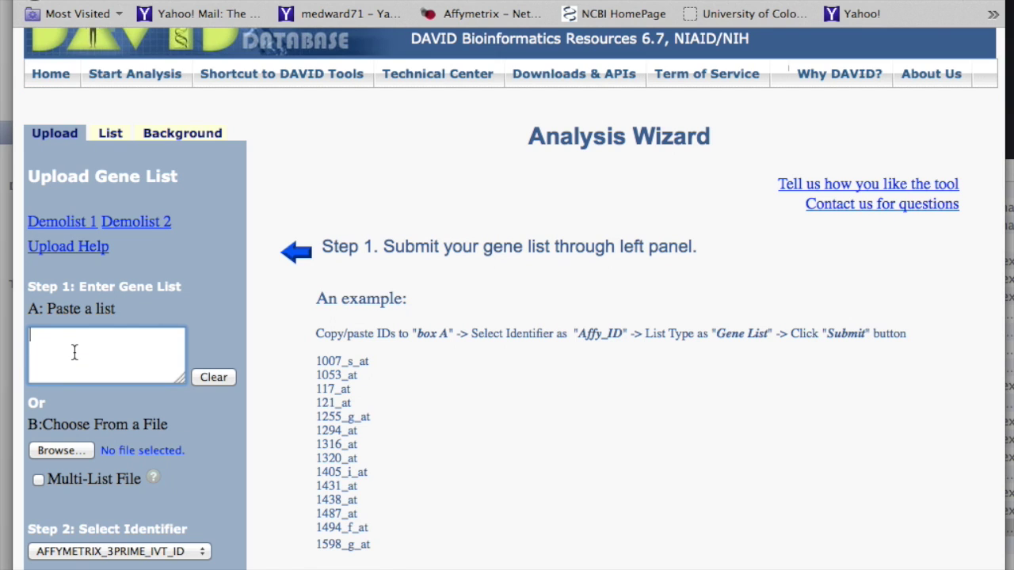
key(super+v)
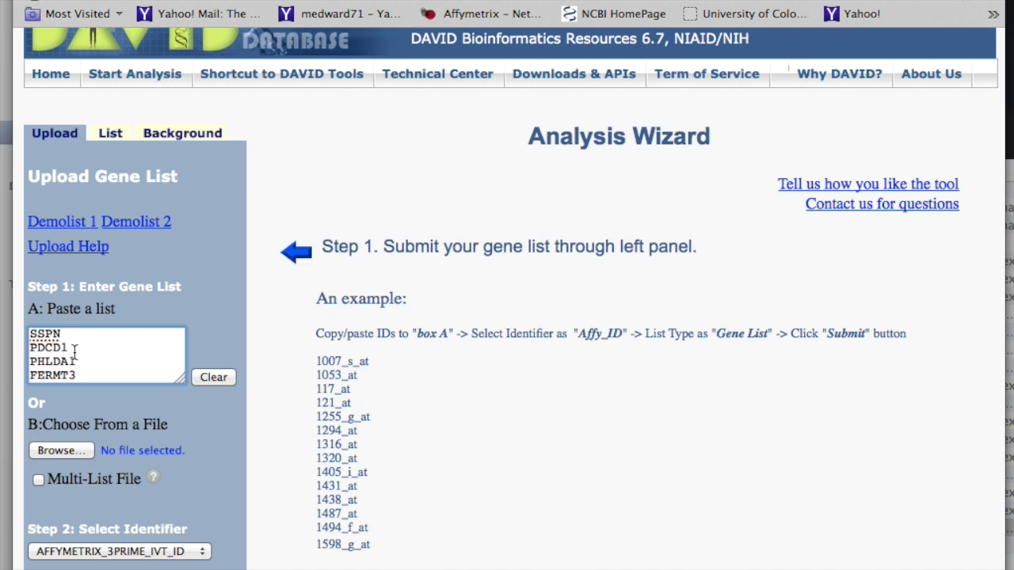
Set the identifier type of the pasted gene list to OFFICIAL_GENE_SYMBOL
scroll(74, 352, down, 5)
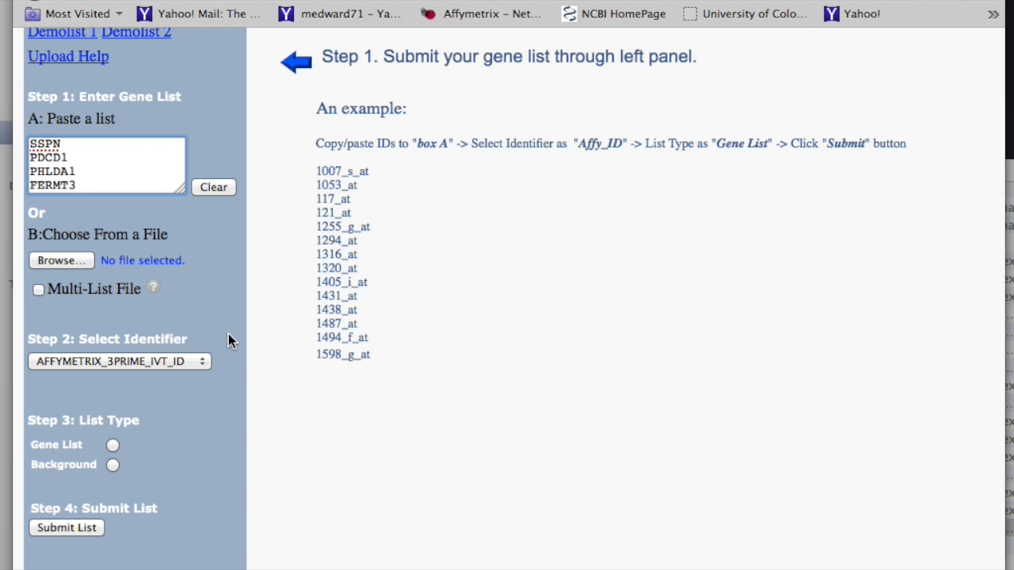
scroll(194, 333, up, 1)
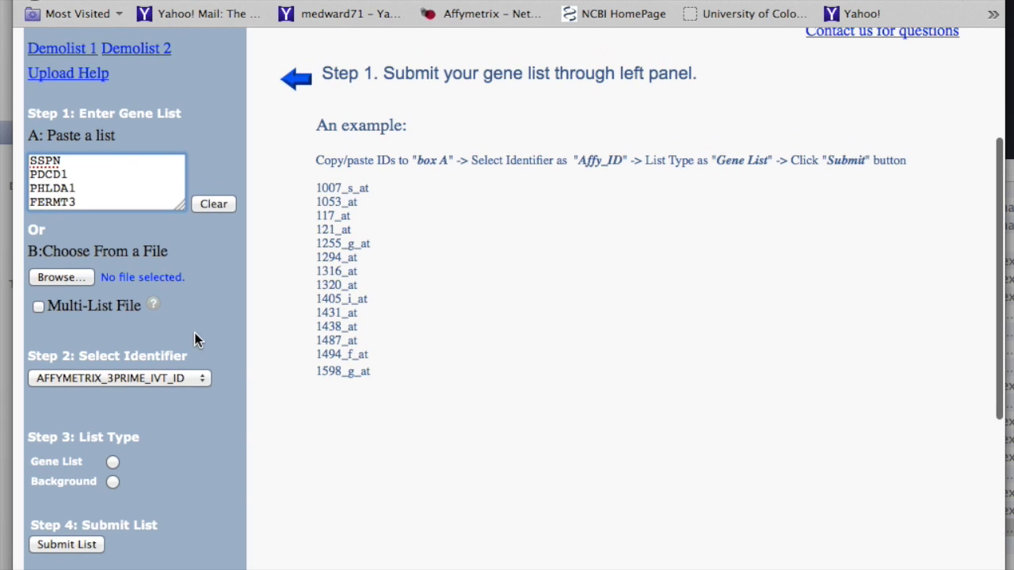
scroll(121, 194, down, 2)
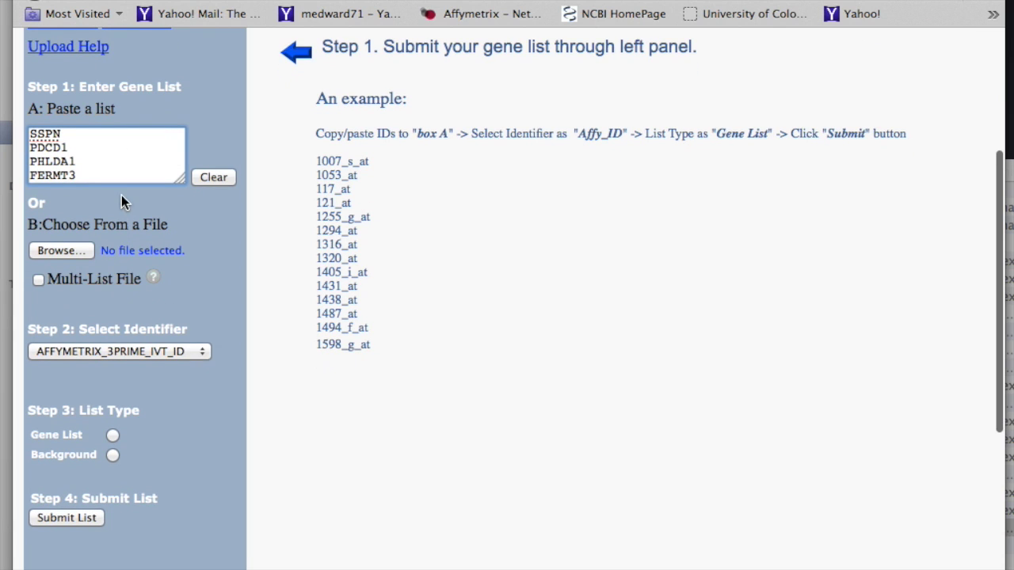
click(205, 353)
scroll(158, 475, down, 5)
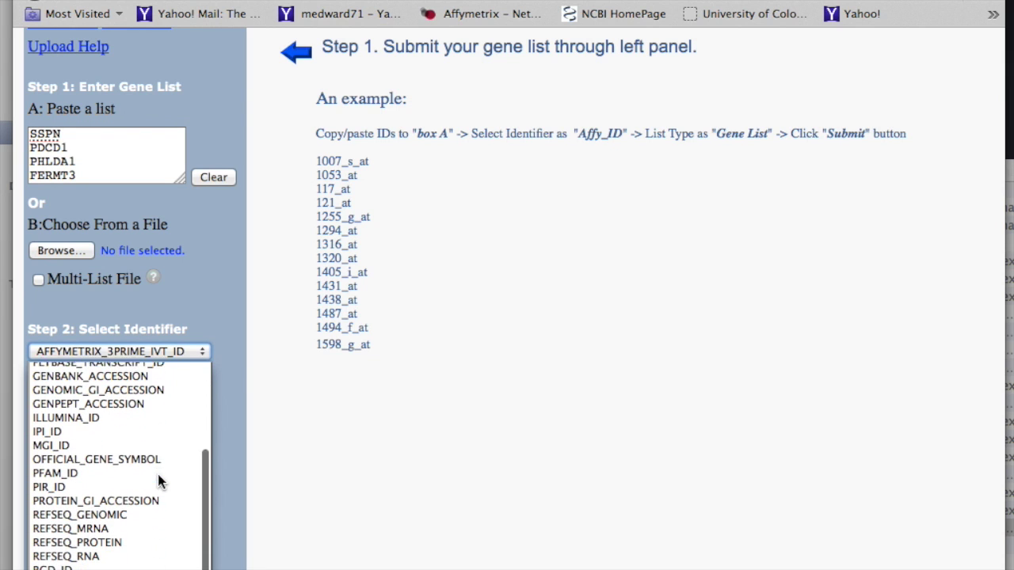
click(152, 457)
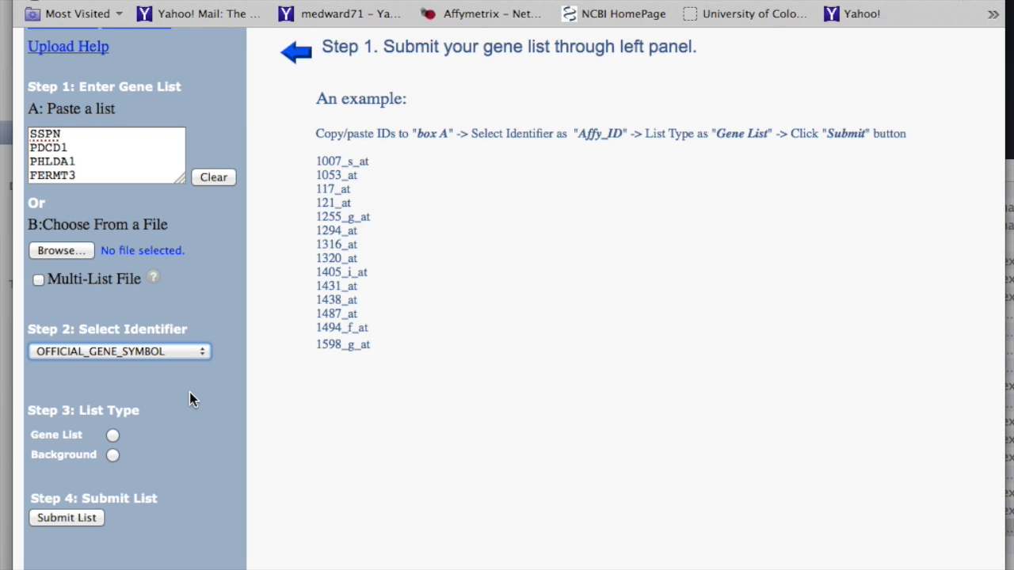
Set the list type to Gene List, submit the list and acknowledge the multiple-species notice
scroll(190, 392, down, 2)
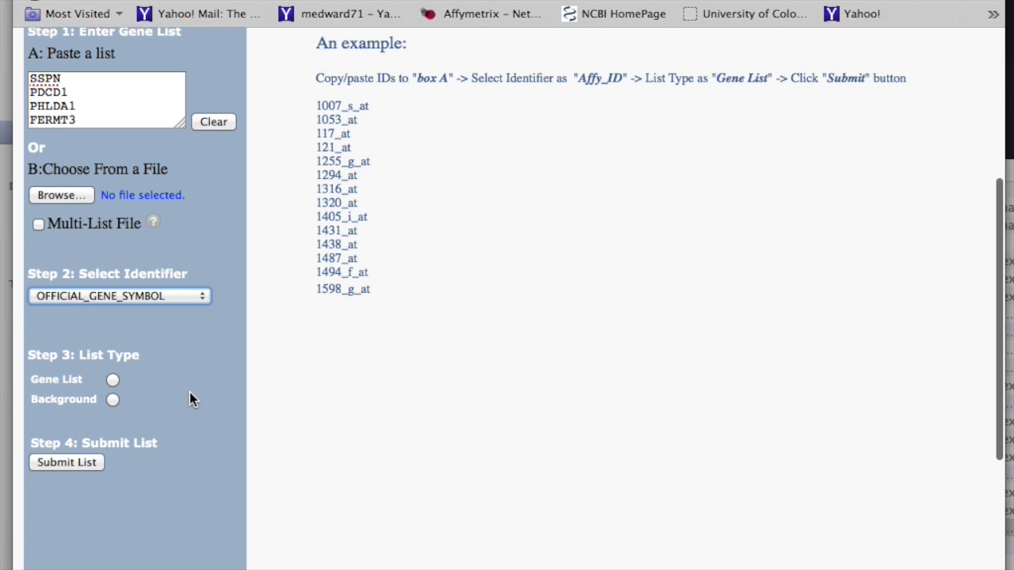
click(113, 364)
scroll(256, 393, down, 3)
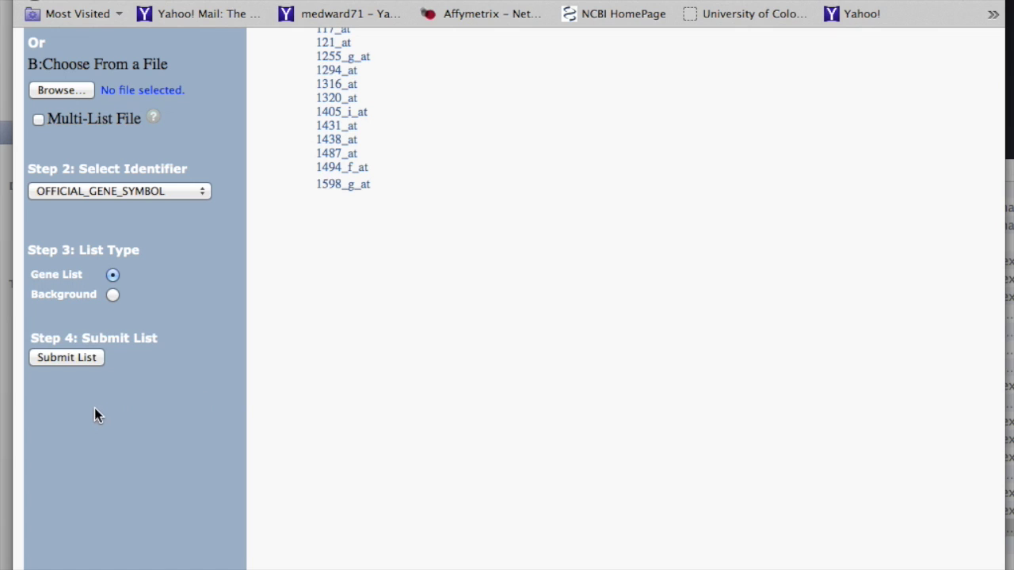
click(89, 360)
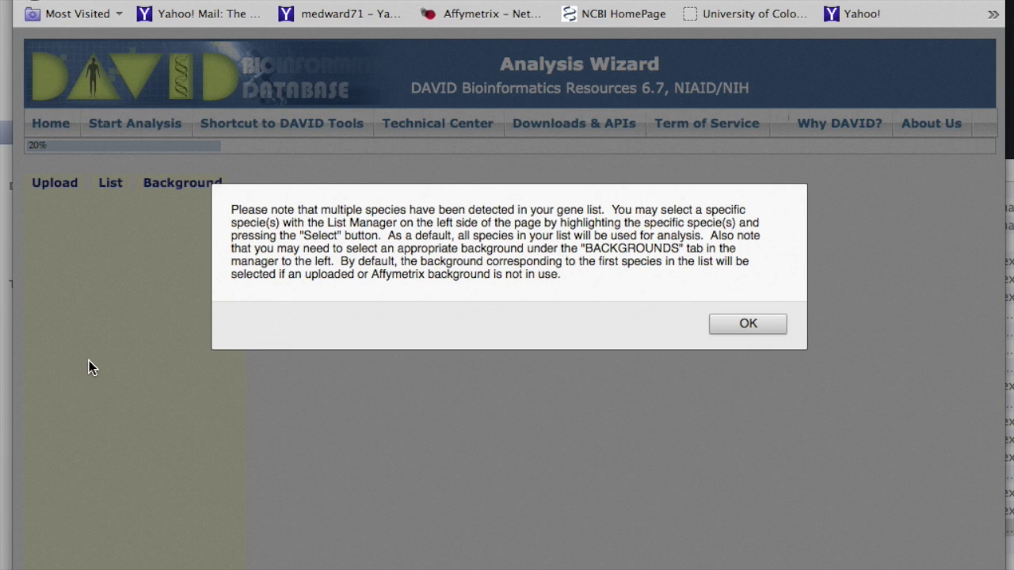
click(763, 324)
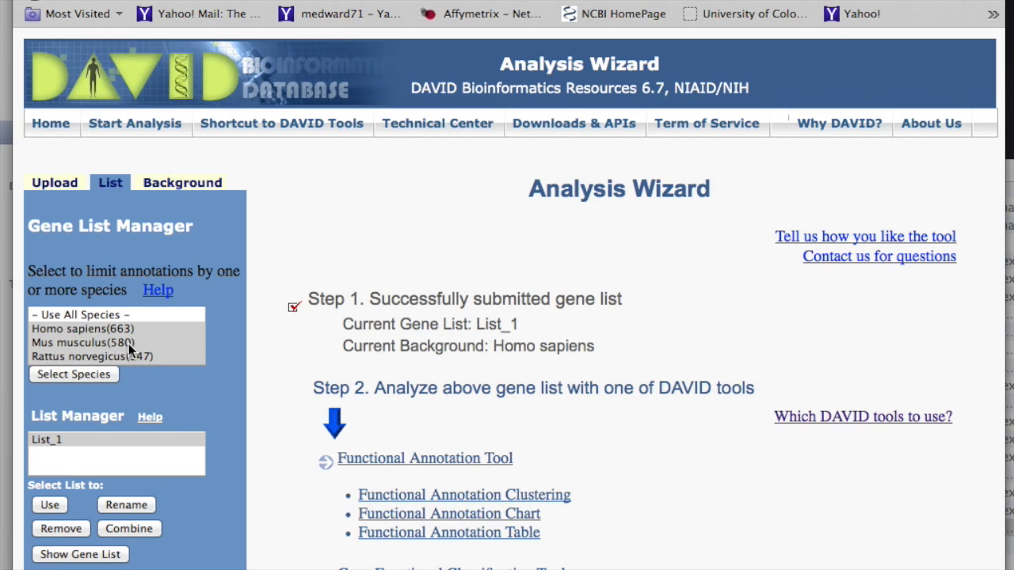
Limit the annotations of the submitted gene list to the species Homo sapiens
scroll(128, 349, down, 1)
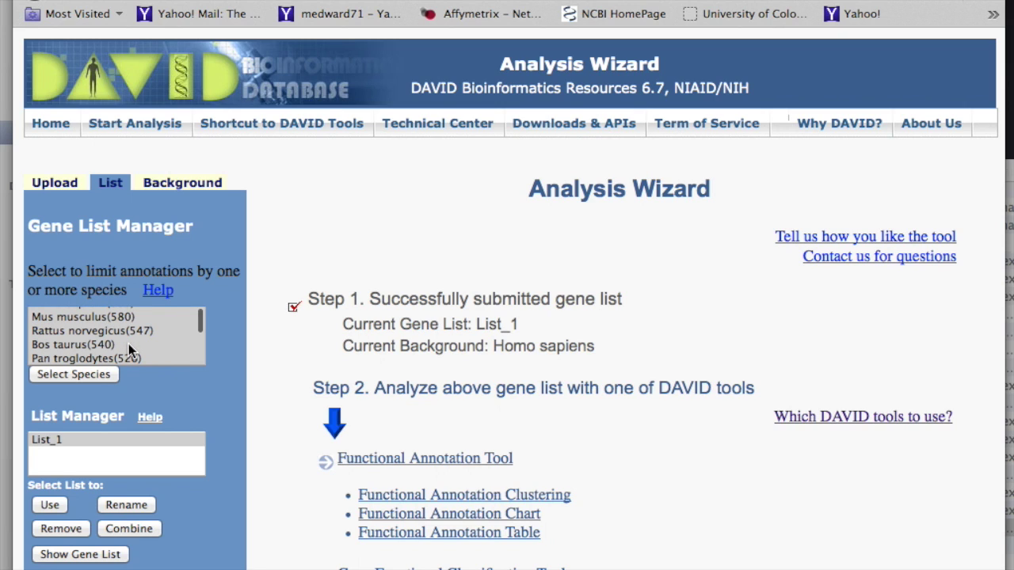
scroll(128, 344, up, 1)
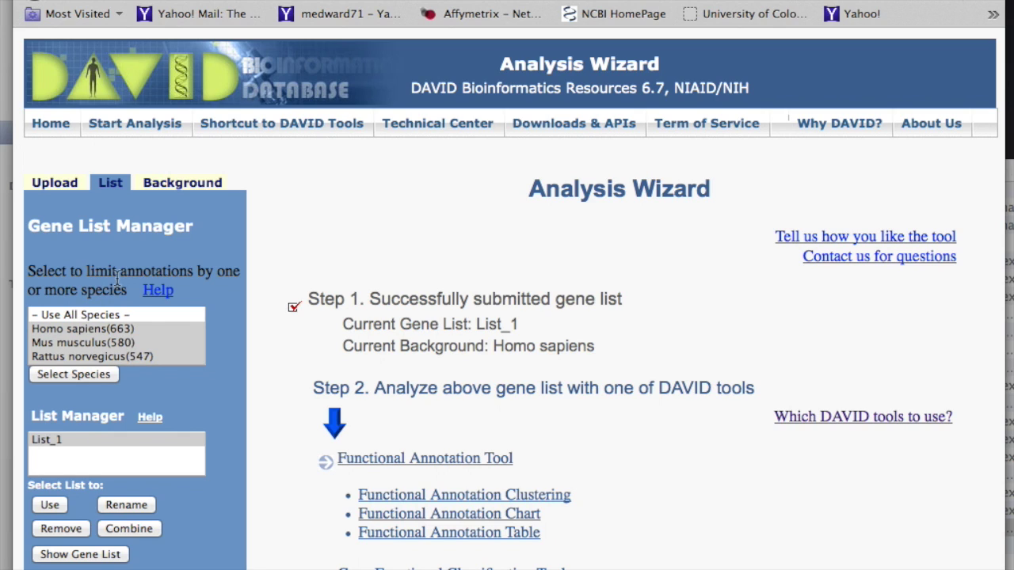
click(124, 329)
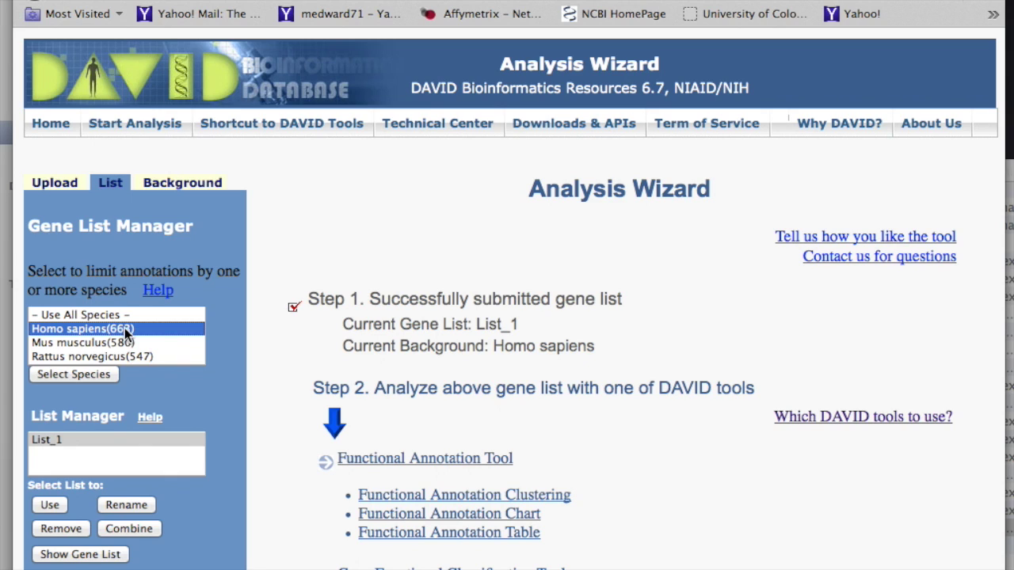
scroll(247, 409, down, 1)
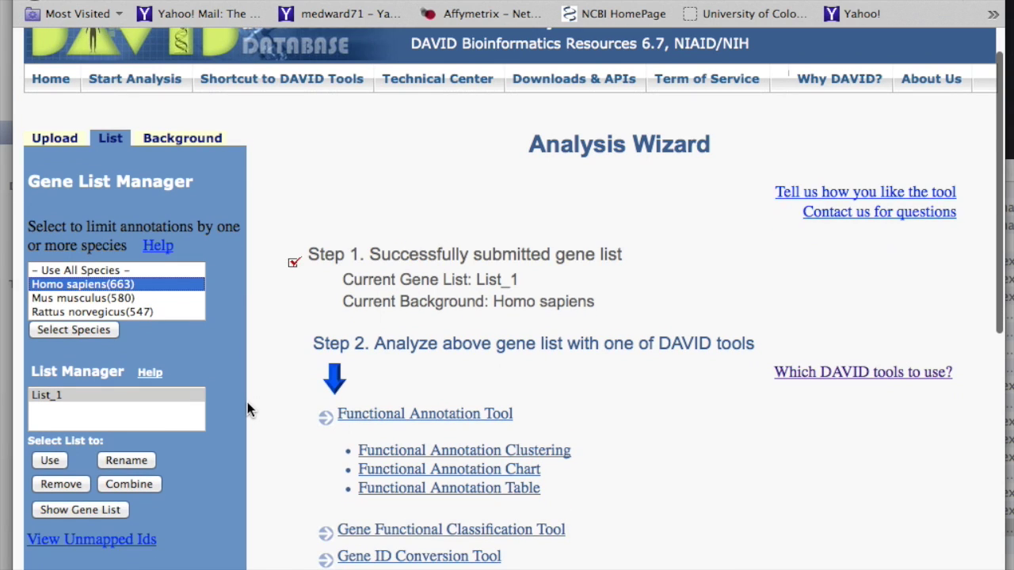
click(74, 330)
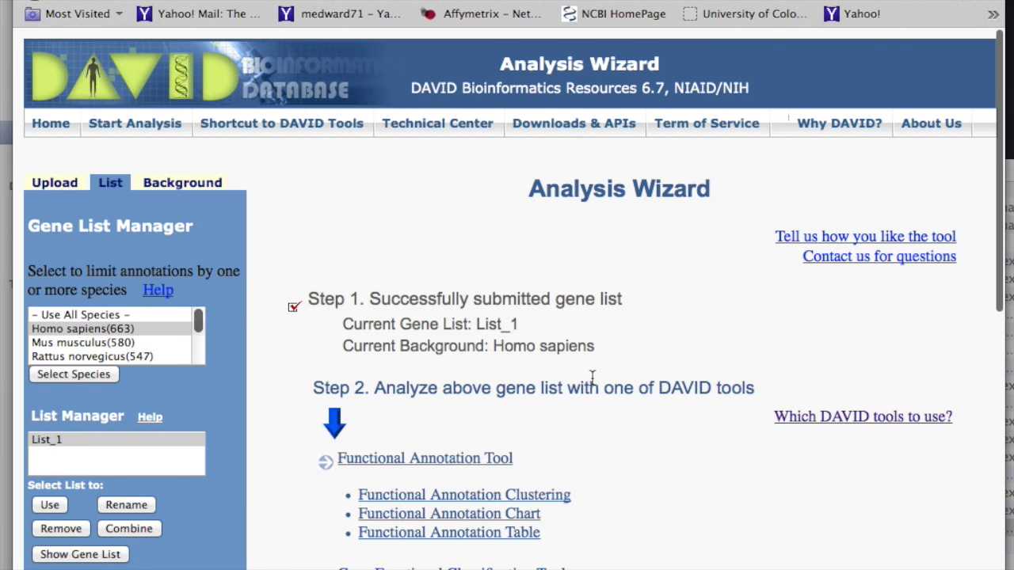
Review the analysis tools offered for the submitted gene list and open the Gene ID Conversion Tool
scroll(594, 380, down, 5)
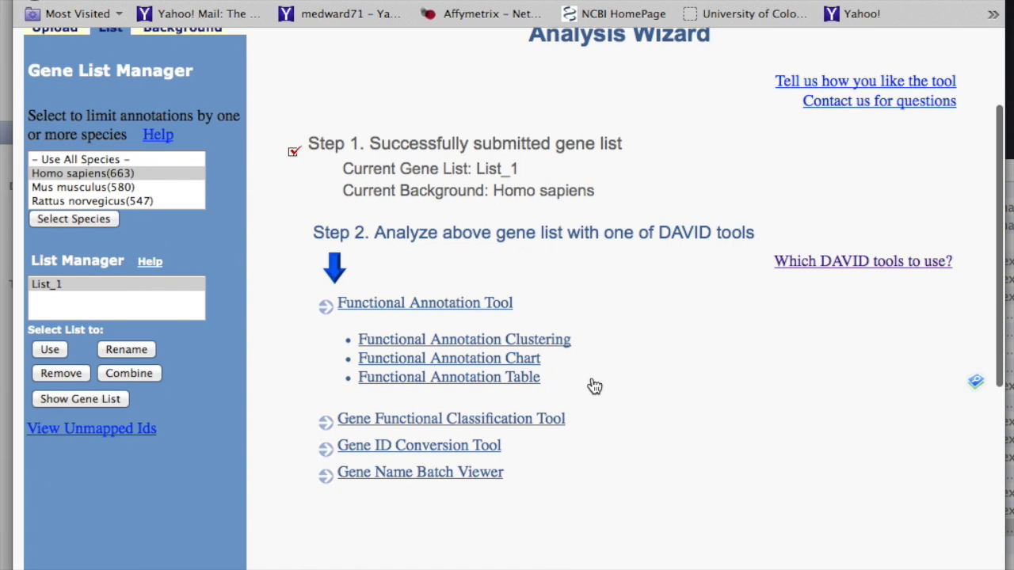
scroll(595, 386, down, 3)
scroll(594, 385, up, 5)
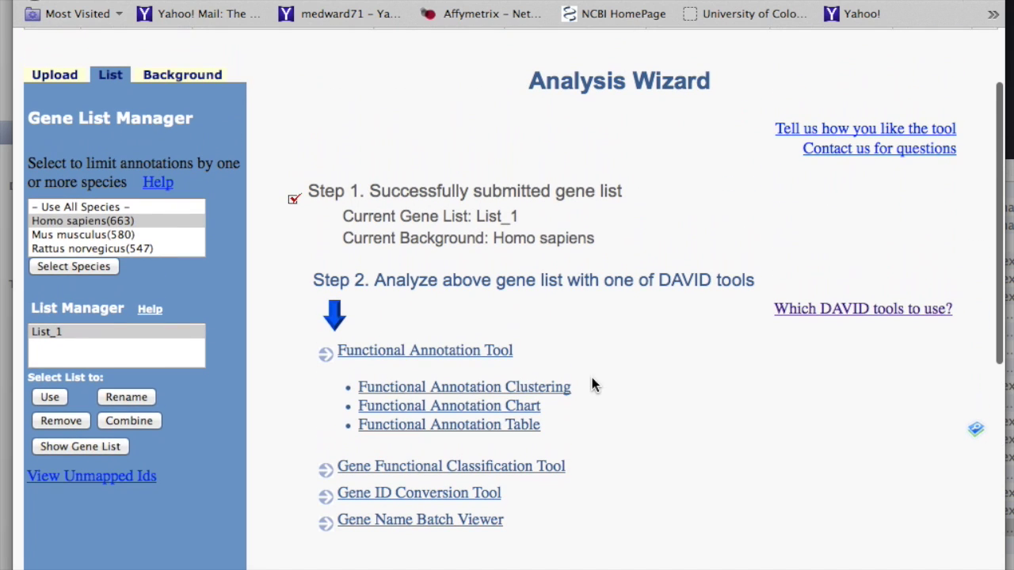
scroll(594, 386, down, 1)
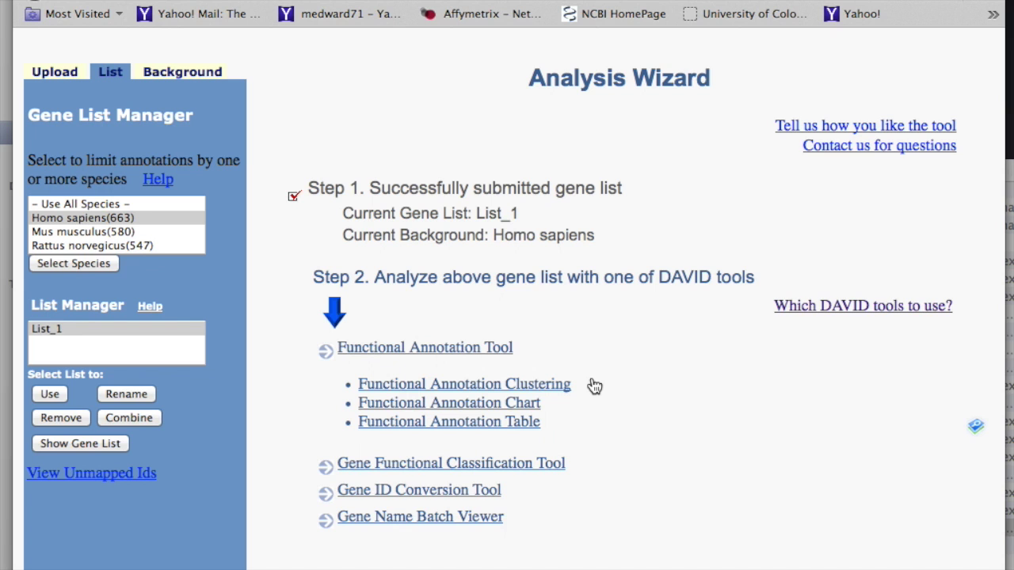
scroll(595, 386, down, 2)
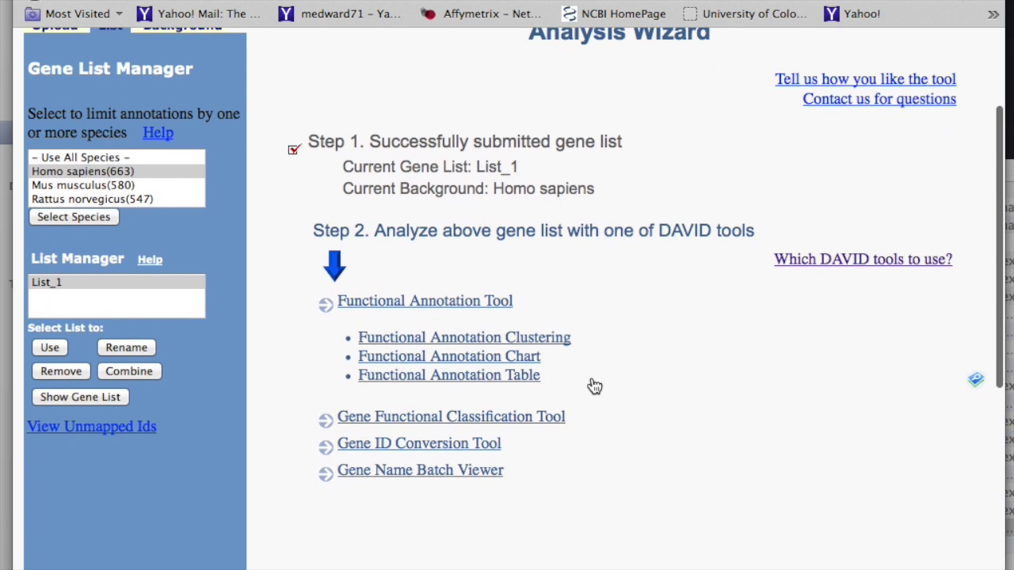
scroll(595, 386, down, 3)
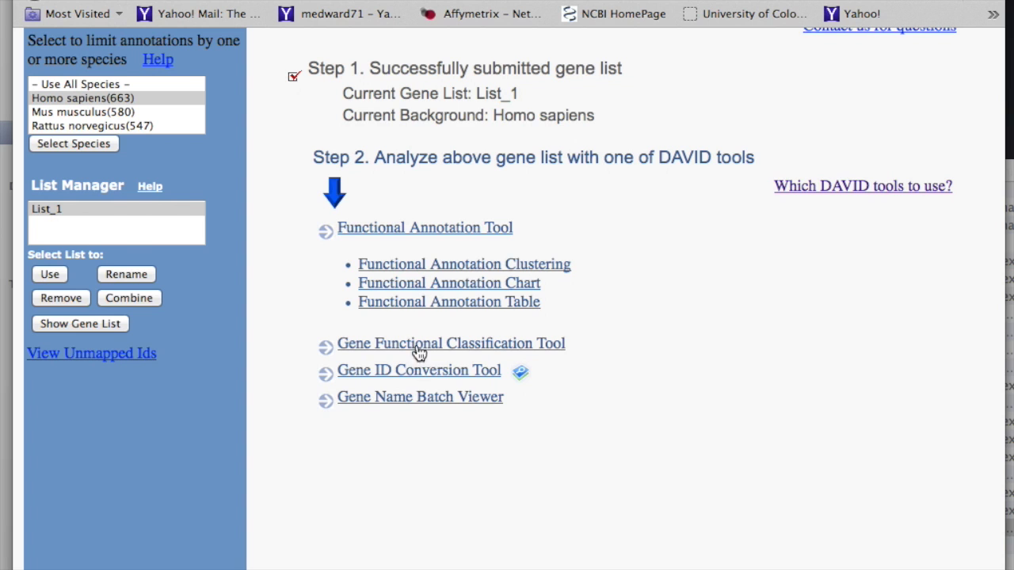
click(417, 379)
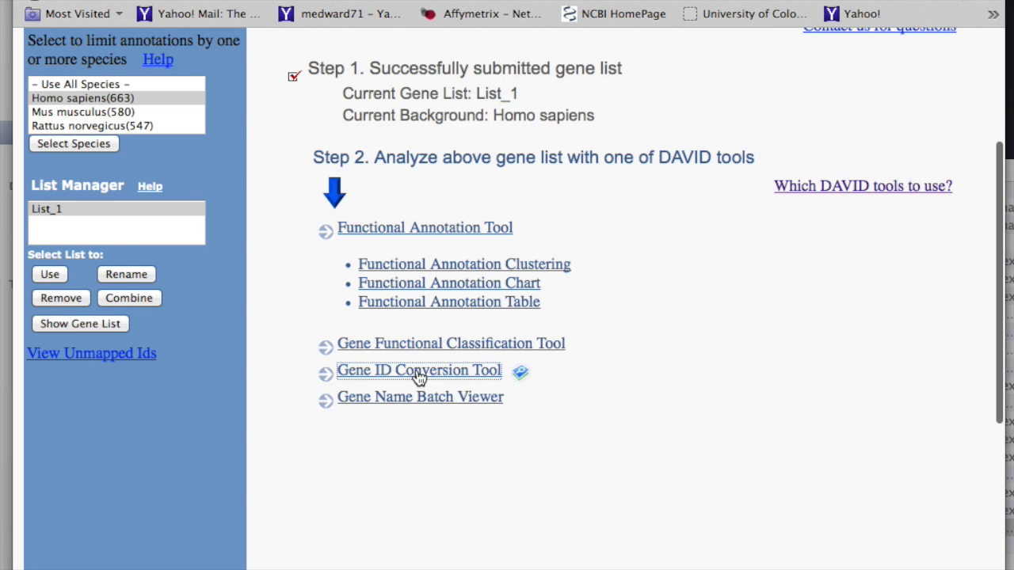
Look through the identifier types that the selected gene list can be converted to
scroll(417, 388, down, 5)
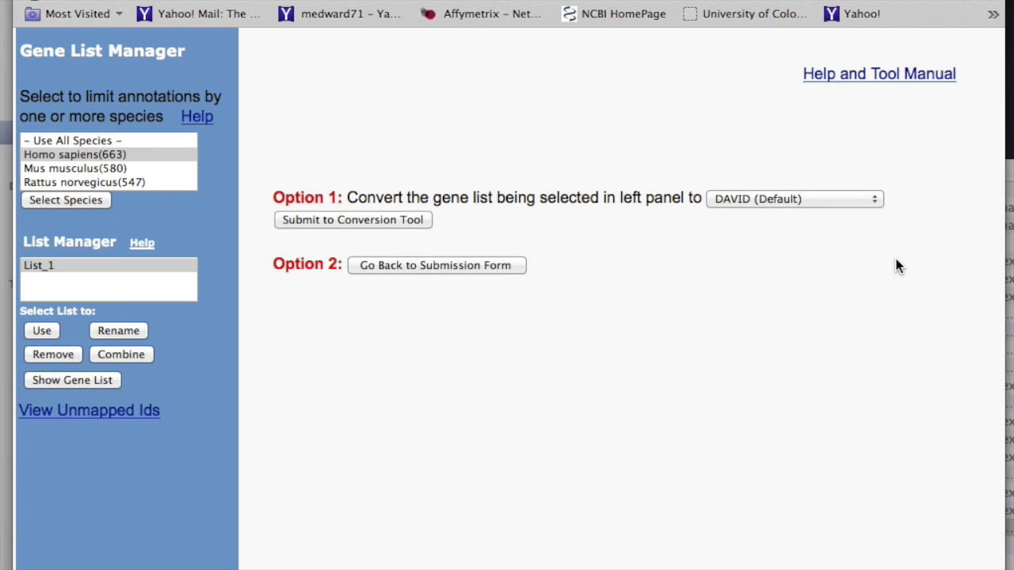
click(876, 202)
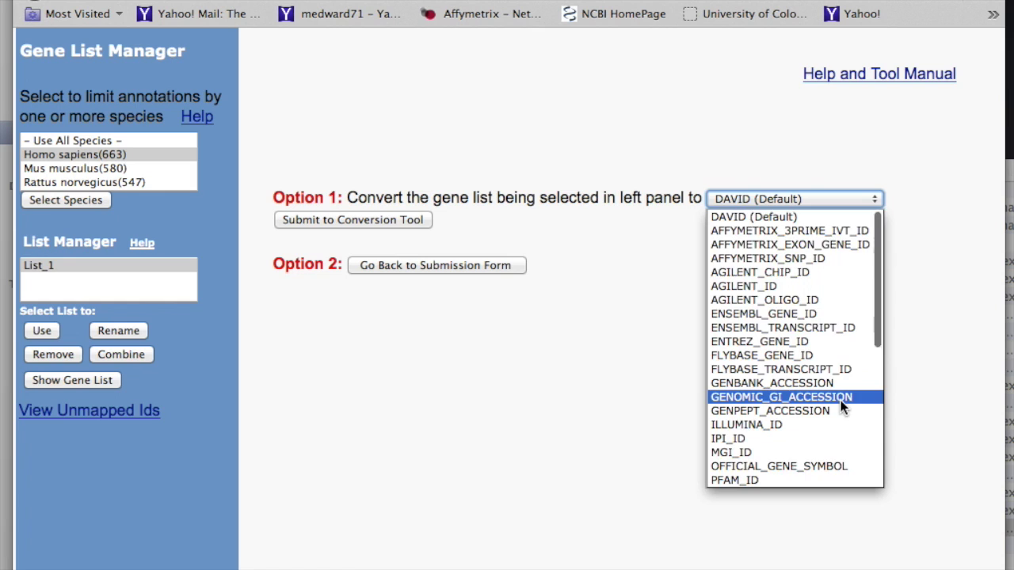
scroll(842, 407, down, 5)
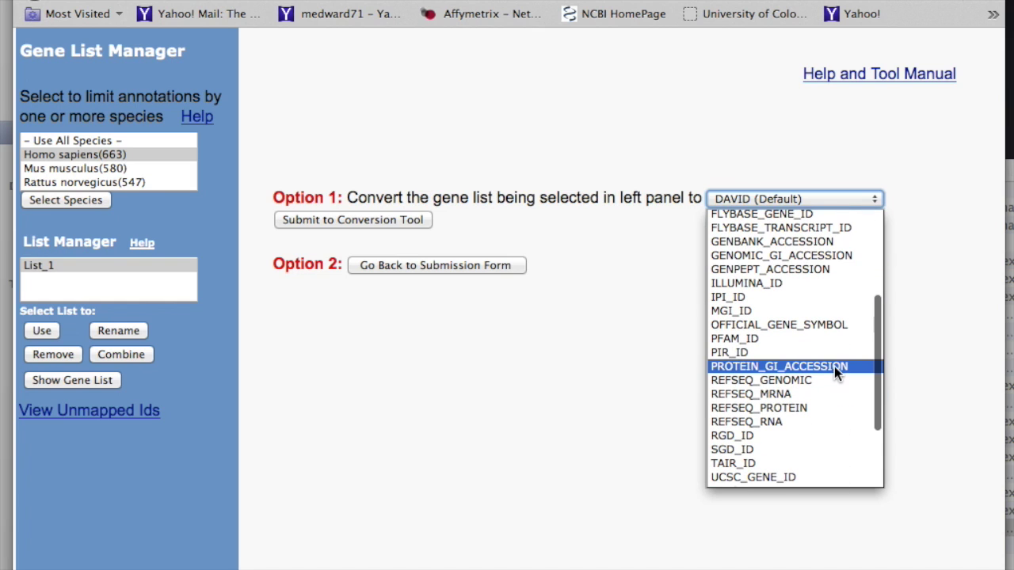
scroll(834, 366, up, 5)
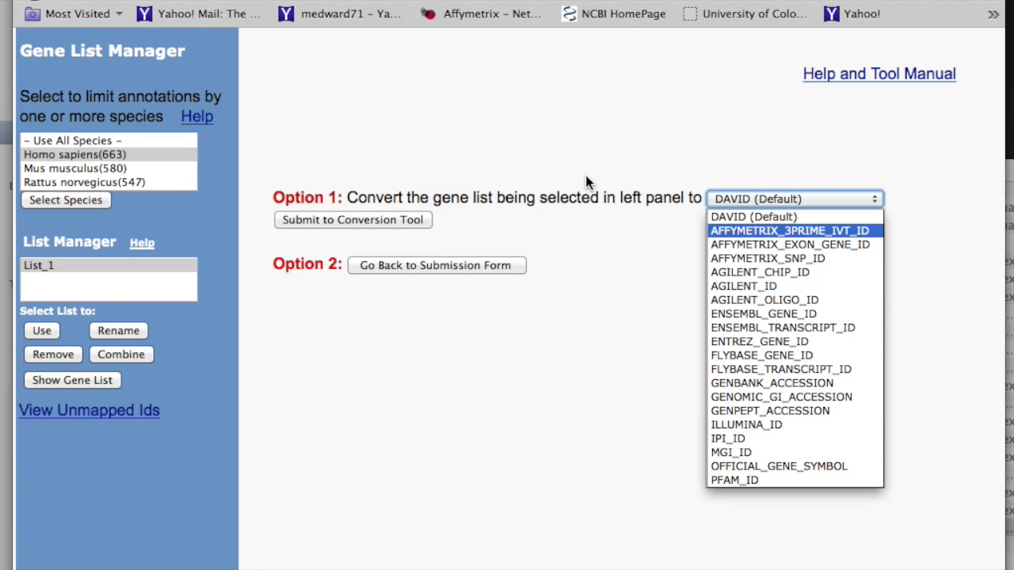
Return to the Analysis Wizard and open the submitted gene list in the Gene Name Batch Viewer
scroll(586, 182, up, 4)
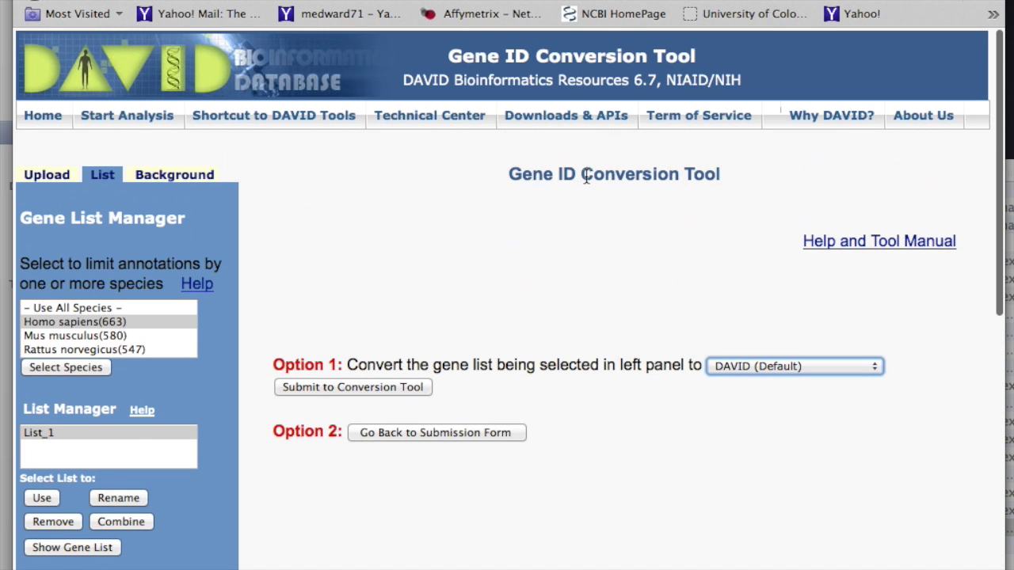
click(130, 119)
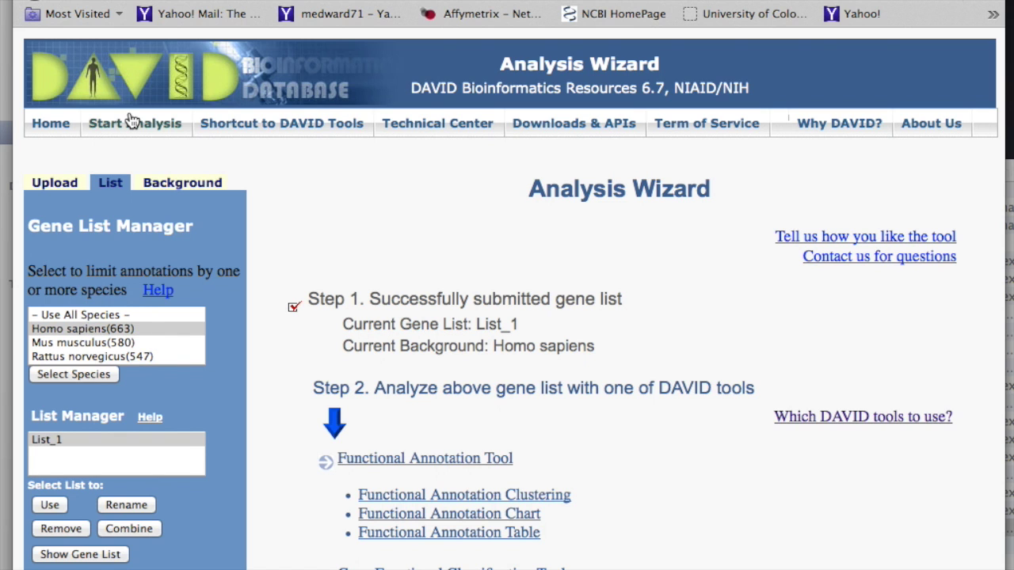
scroll(399, 261, down, 4)
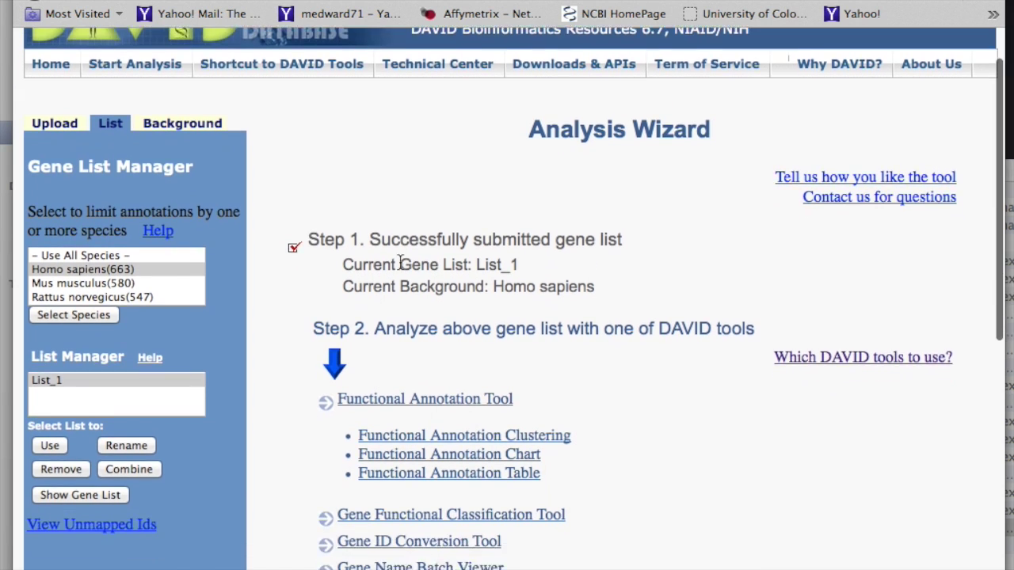
scroll(400, 263, down, 2)
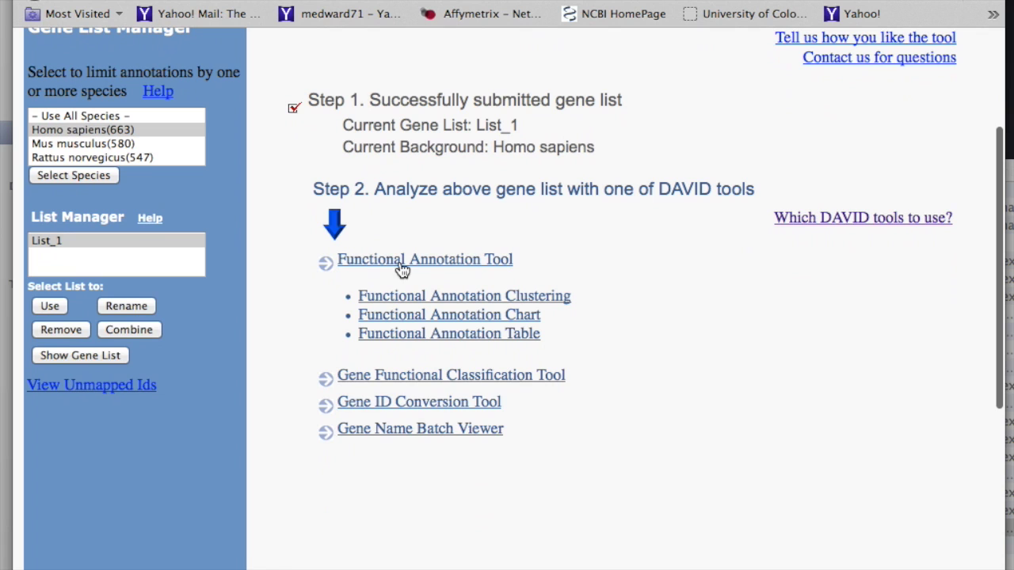
click(434, 436)
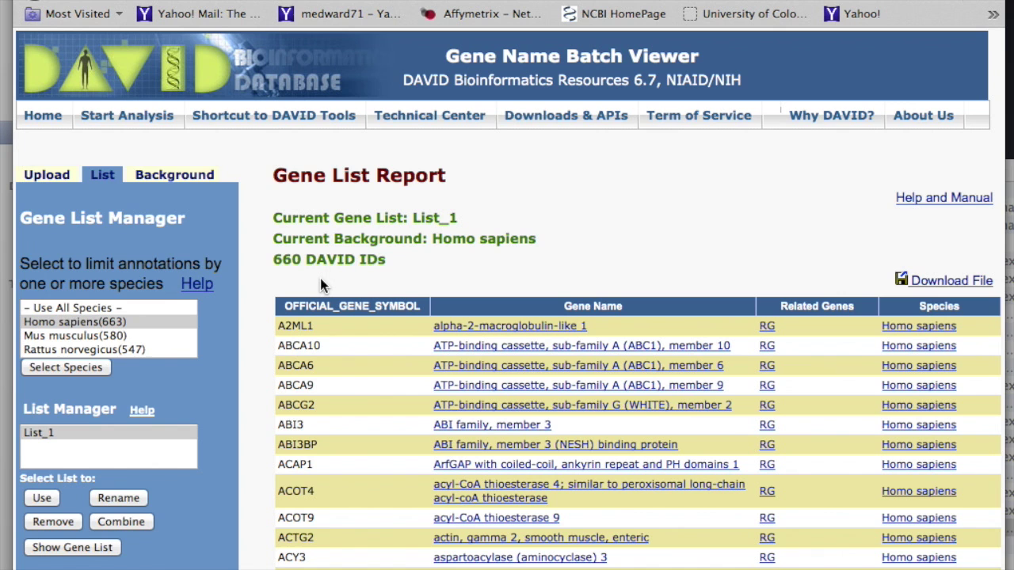
Look over the gene list report, view the gene report for alpha-2-macroglobulin-like 1 (A2ML1), and return to the list
scroll(320, 278, down, 1)
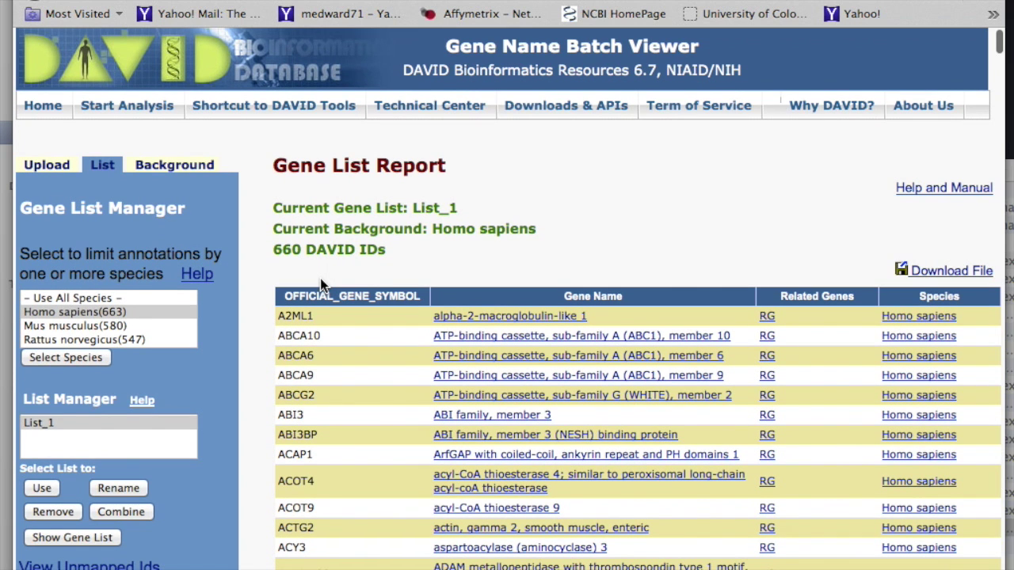
scroll(321, 278, down, 1)
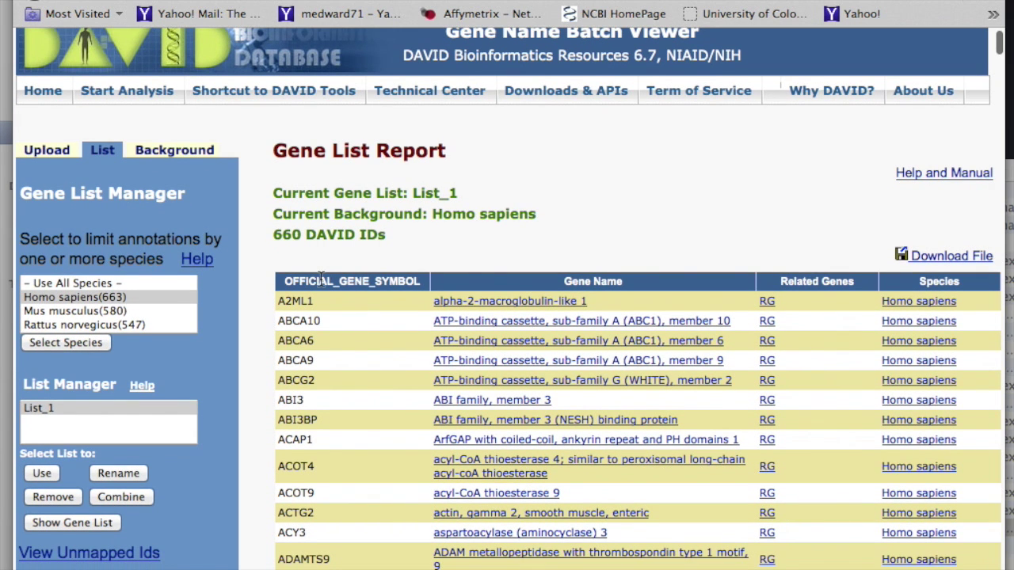
scroll(335, 302, down, 1)
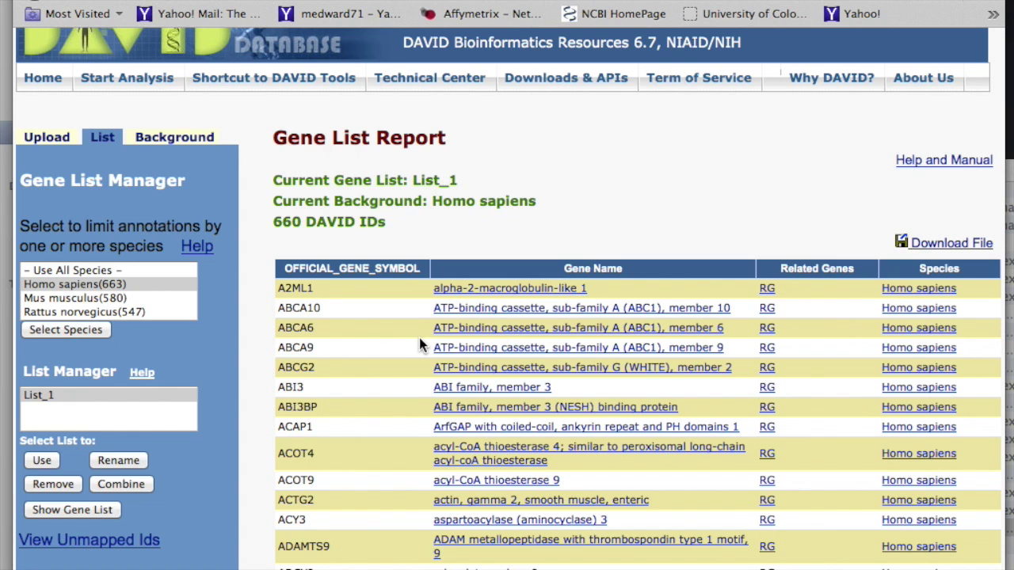
click(534, 289)
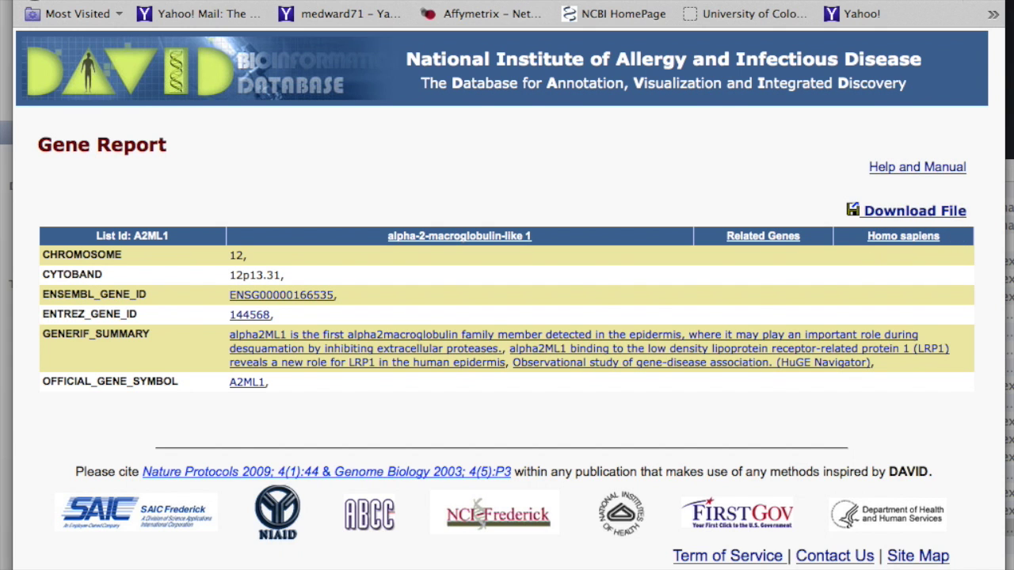
key(super+w)
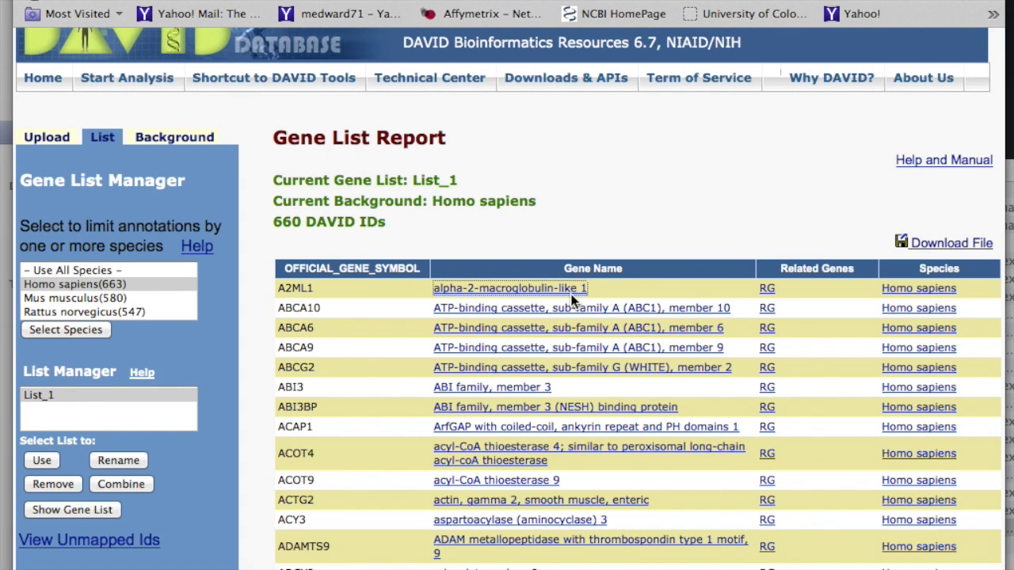
mouse_move(577, 300)
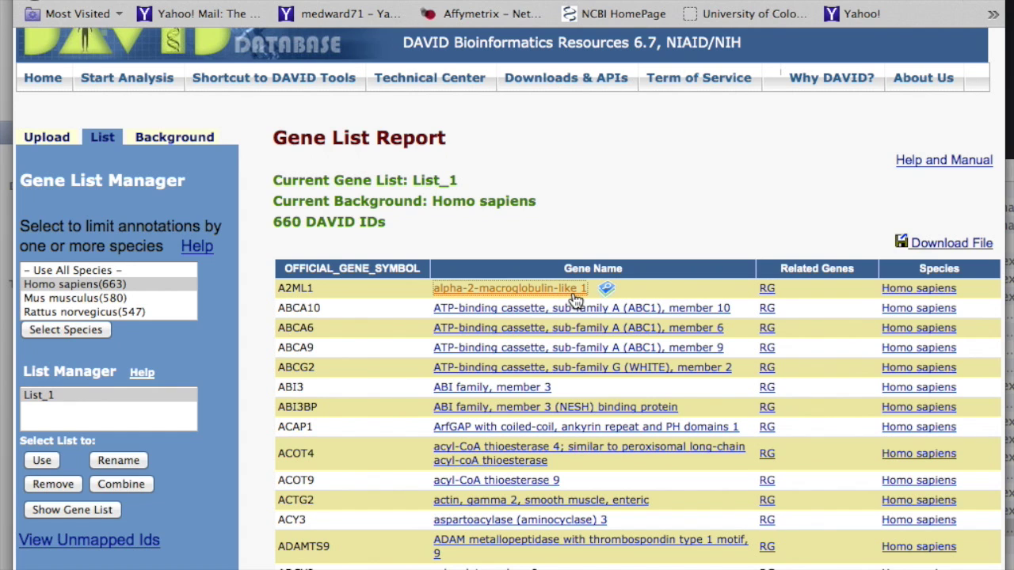
click(575, 291)
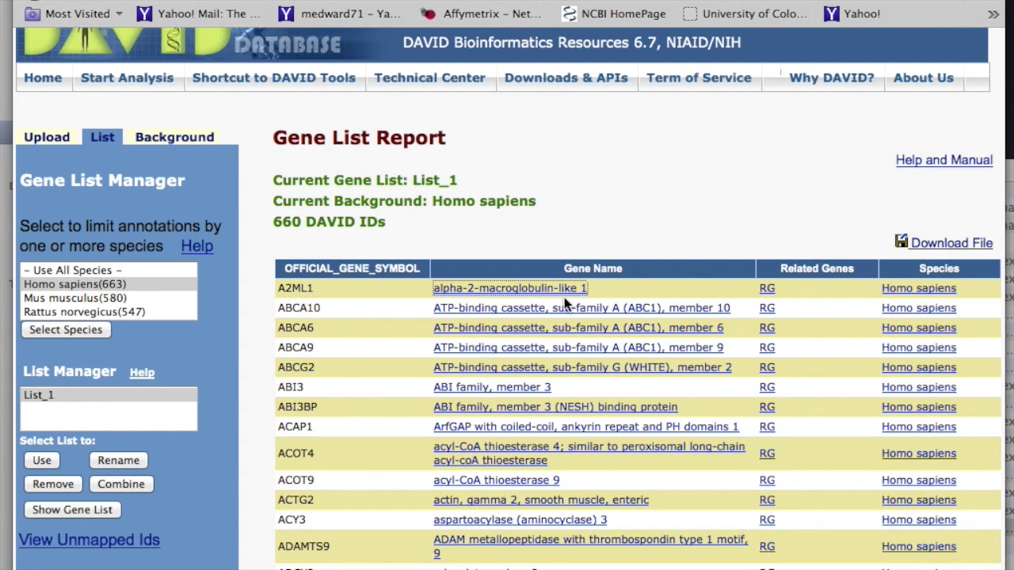
Examine the functionally related genes of A2ML1 and return to the gene list report
mouse_move(766, 293)
click(767, 293)
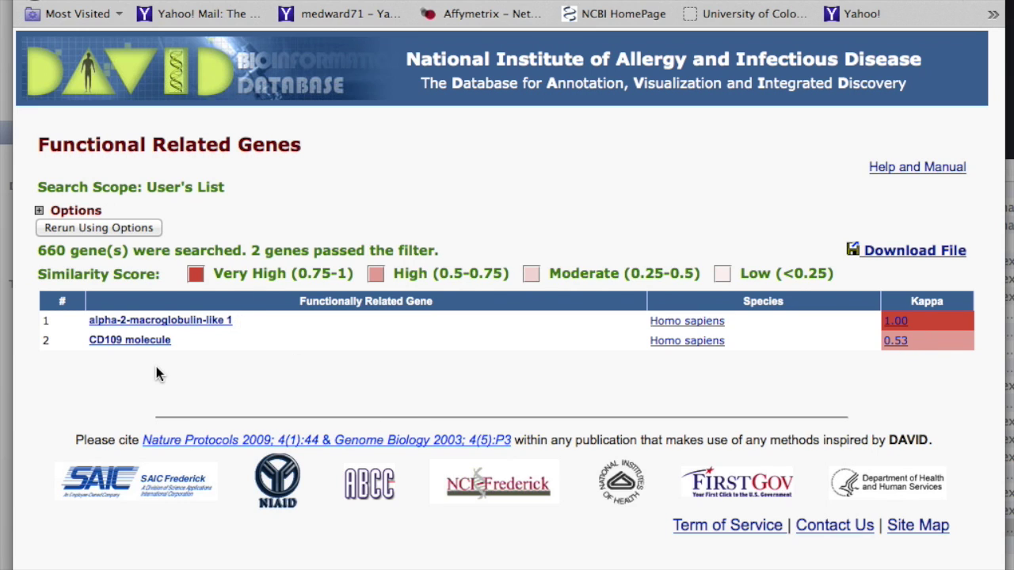
mouse_move(106, 346)
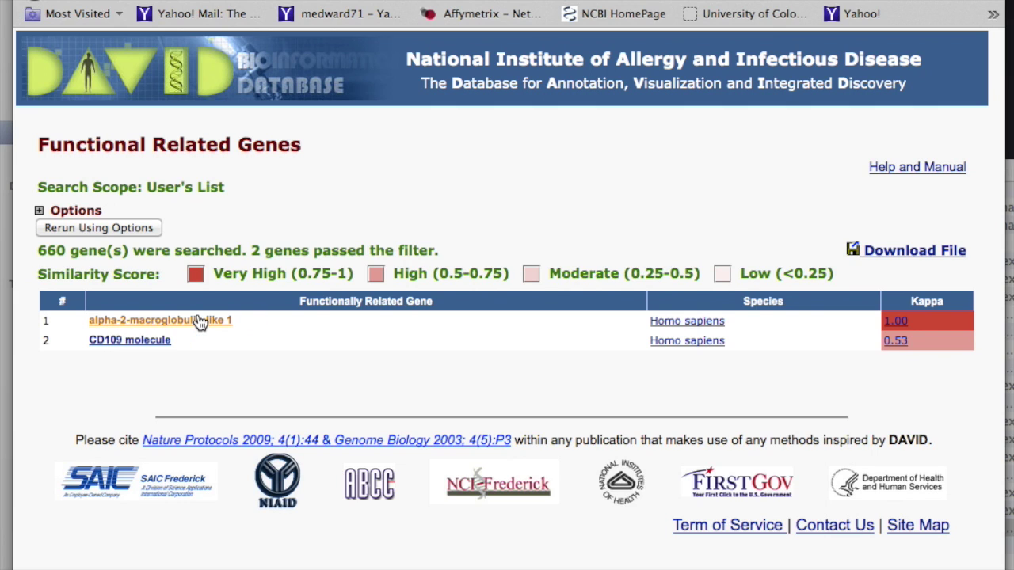
mouse_move(222, 332)
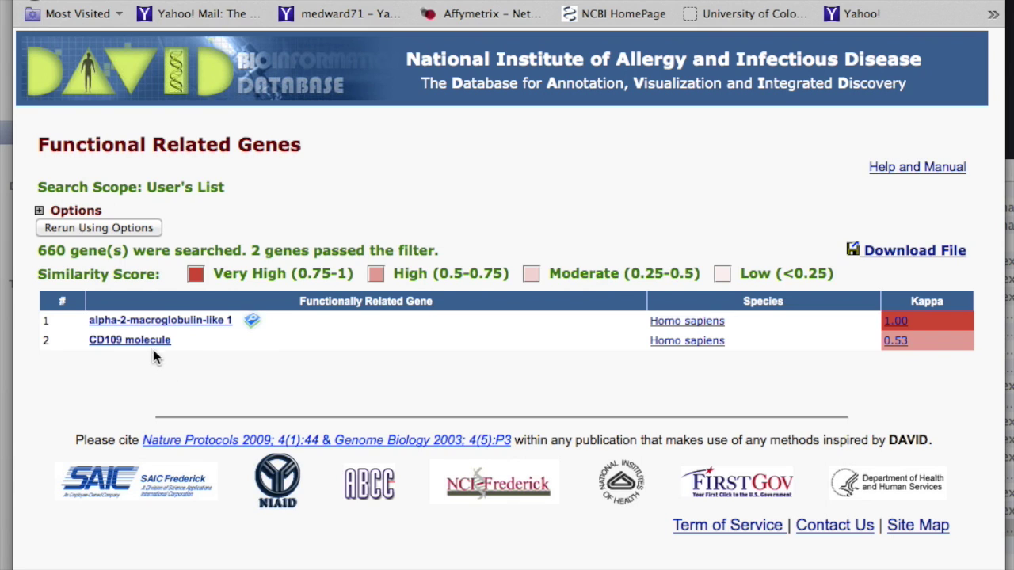
mouse_move(151, 350)
key(super+w)
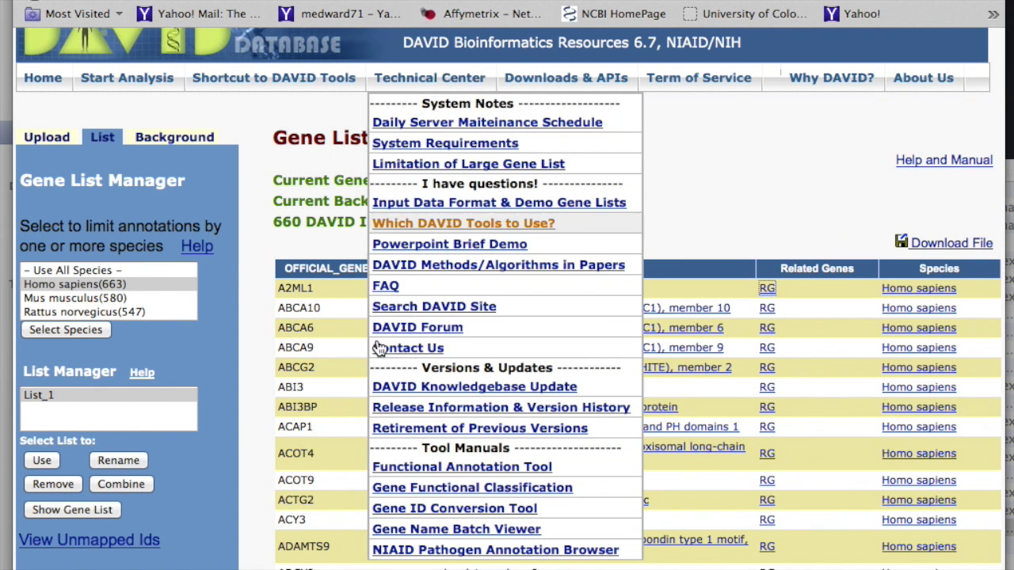
Go back to the Analysis Wizard and run the Gene Functional Classification Tool on the gene list
scroll(271, 232, up, 2)
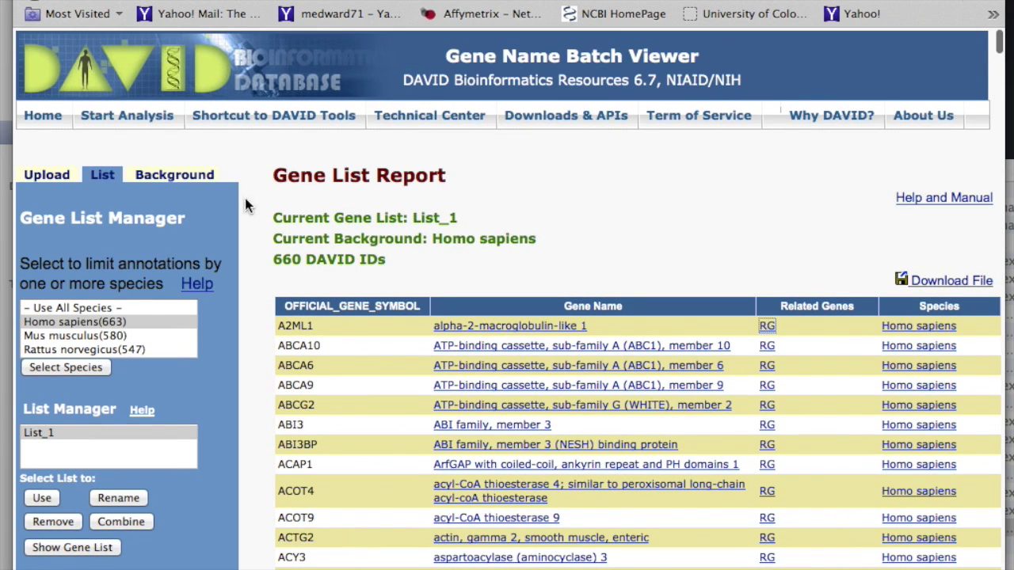
click(147, 117)
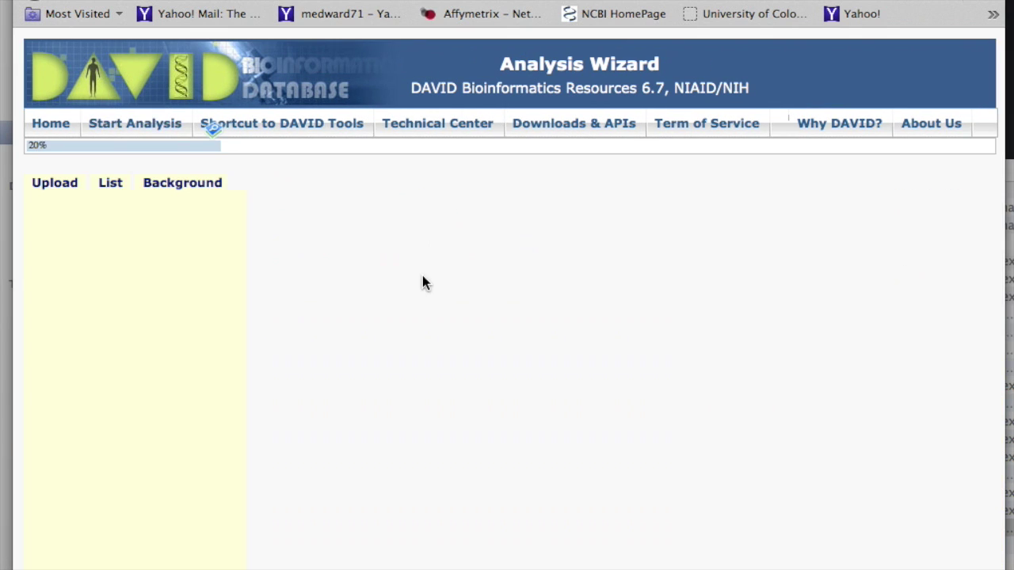
scroll(448, 304, down, 7)
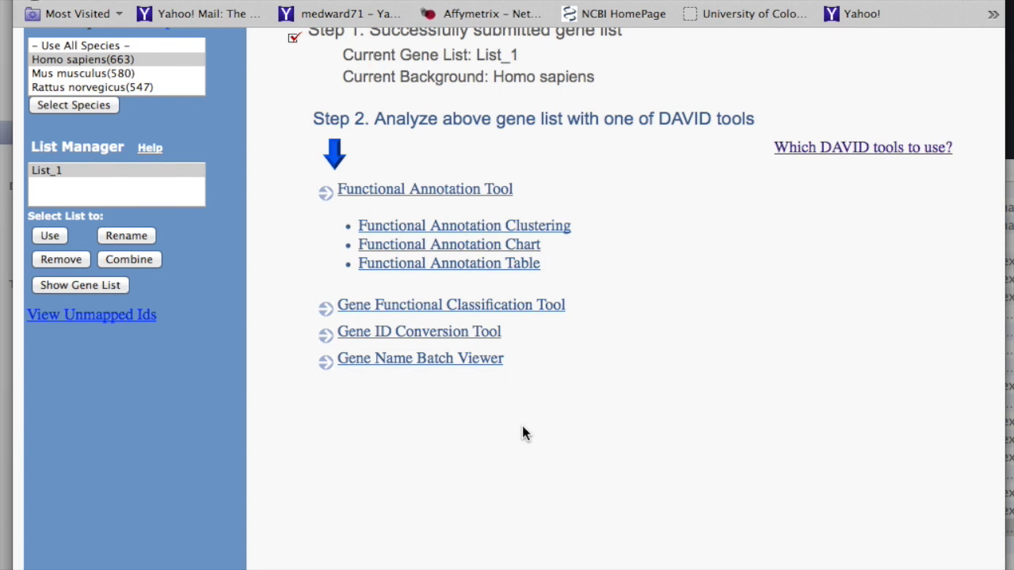
click(531, 309)
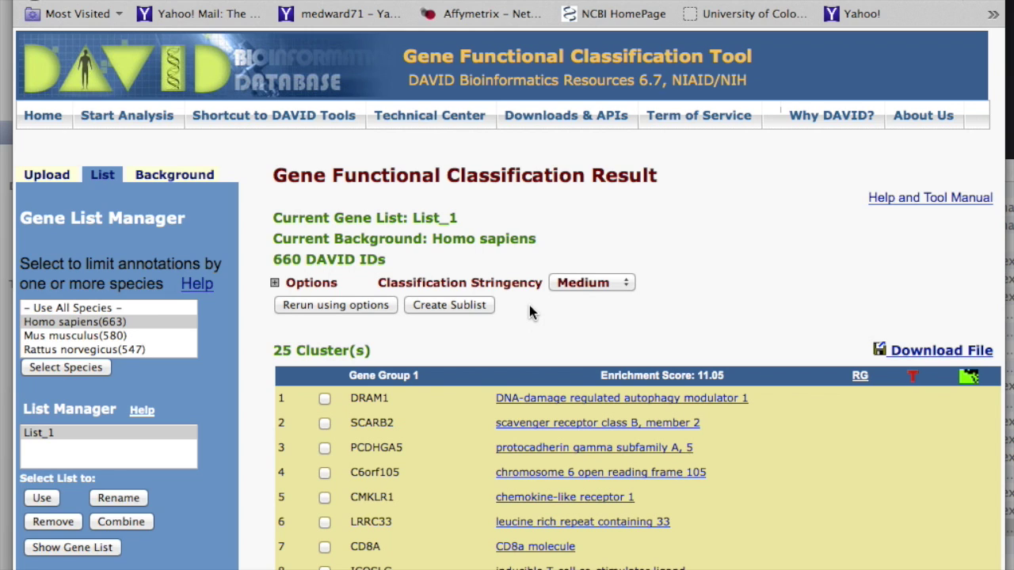
Set the classification stringency to High and rerun the gene functional classification
scroll(529, 312, down, 2)
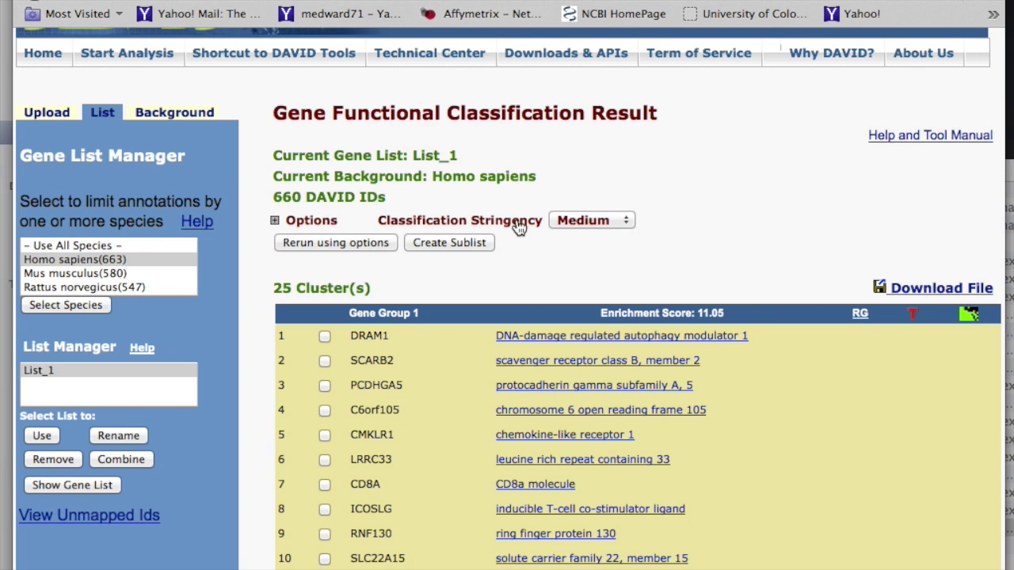
click(624, 221)
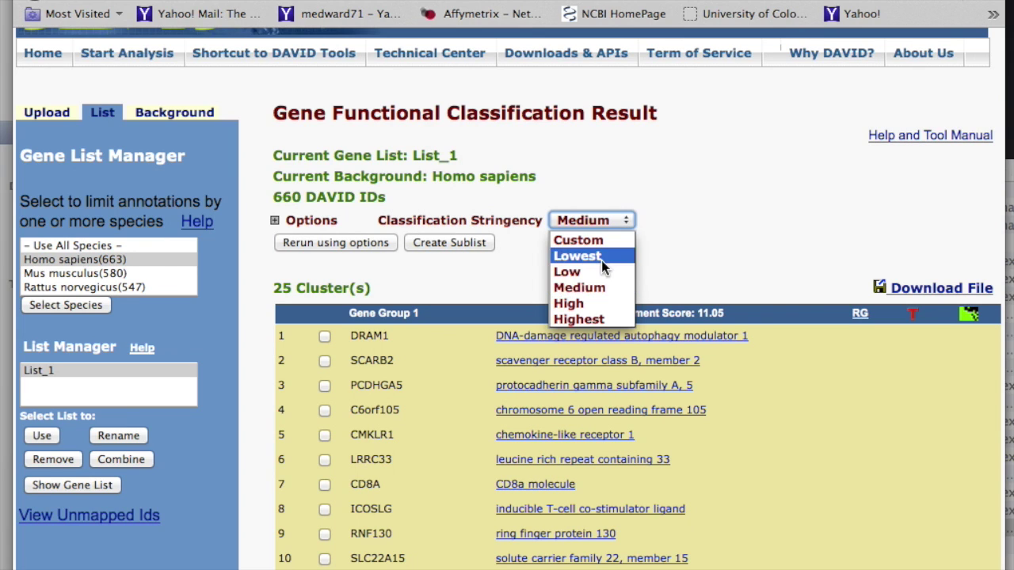
click(586, 306)
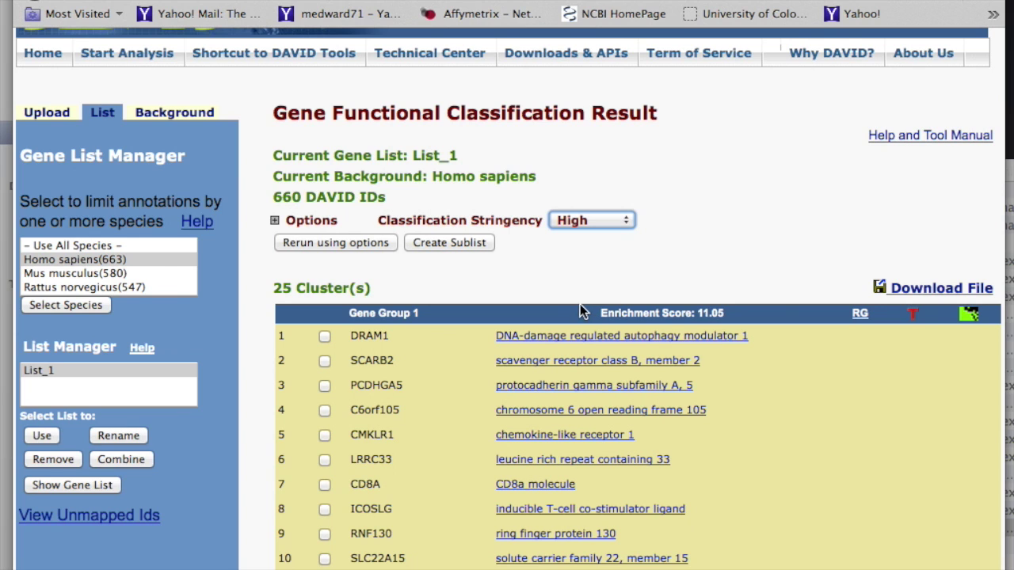
click(370, 243)
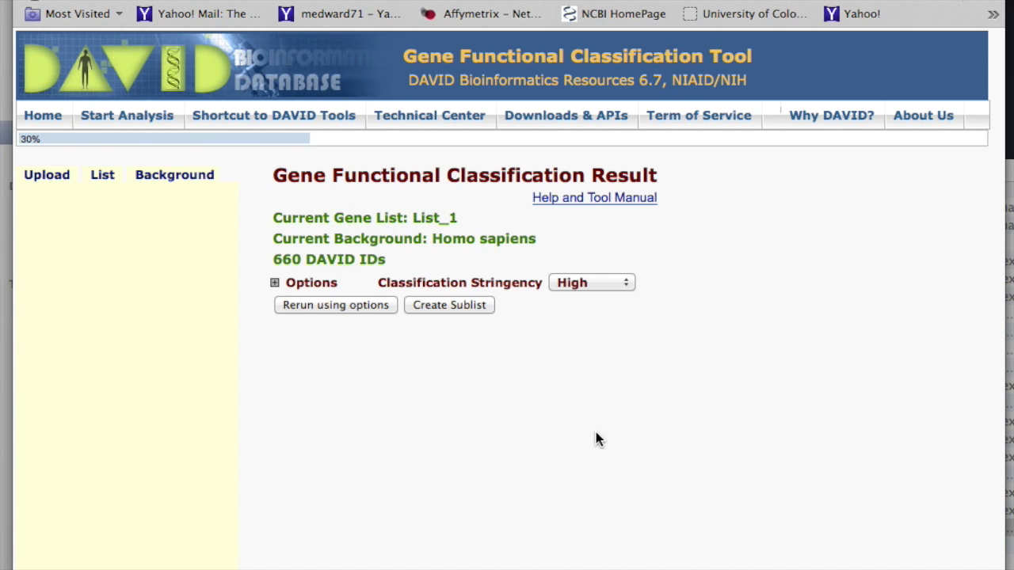
Look through the genes clustered in Gene Group 1 of the functional classification result
scroll(596, 431, down, 5)
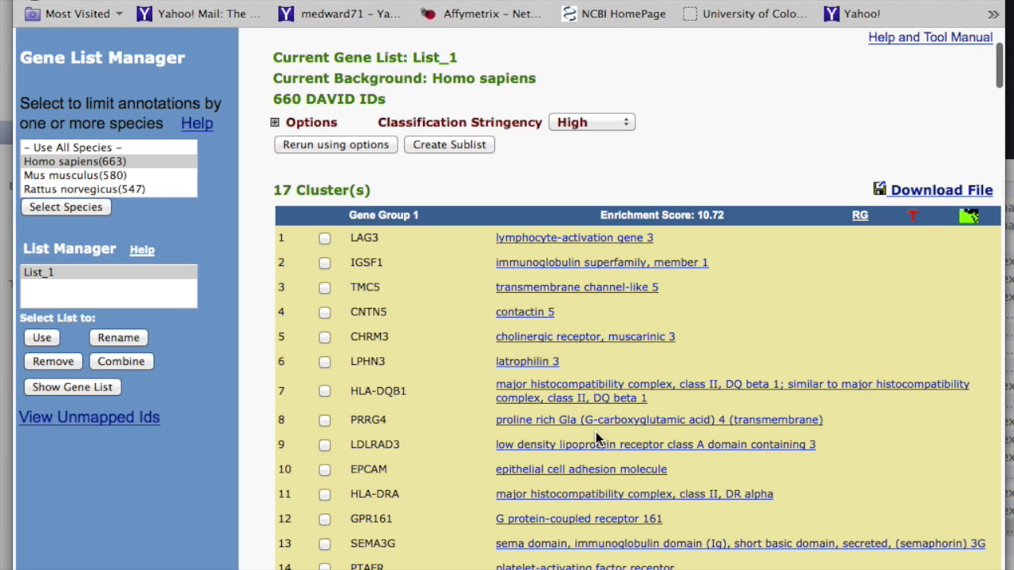
scroll(596, 435, down, 1)
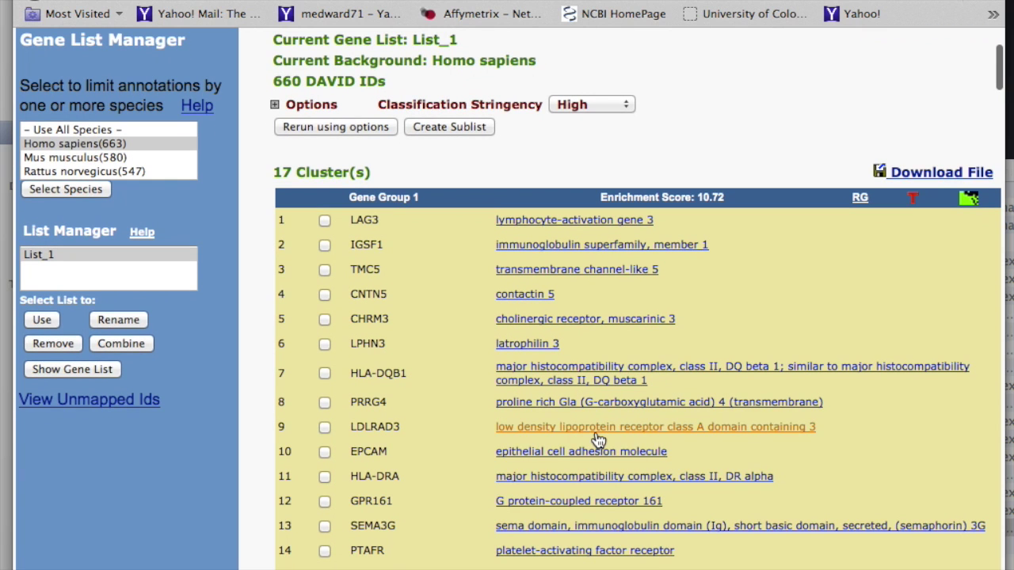
scroll(596, 439, down, 4)
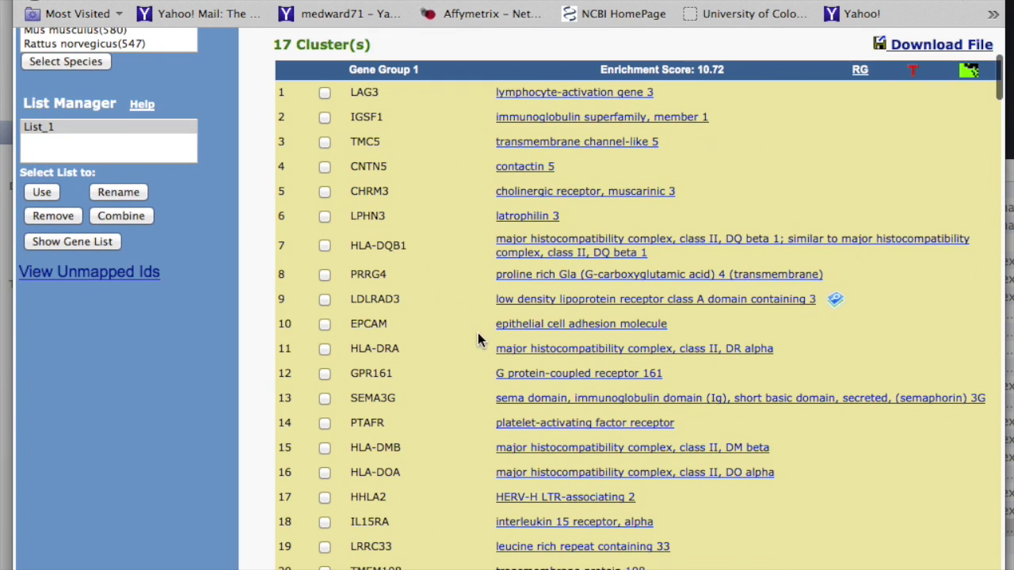
scroll(483, 398, down, 4)
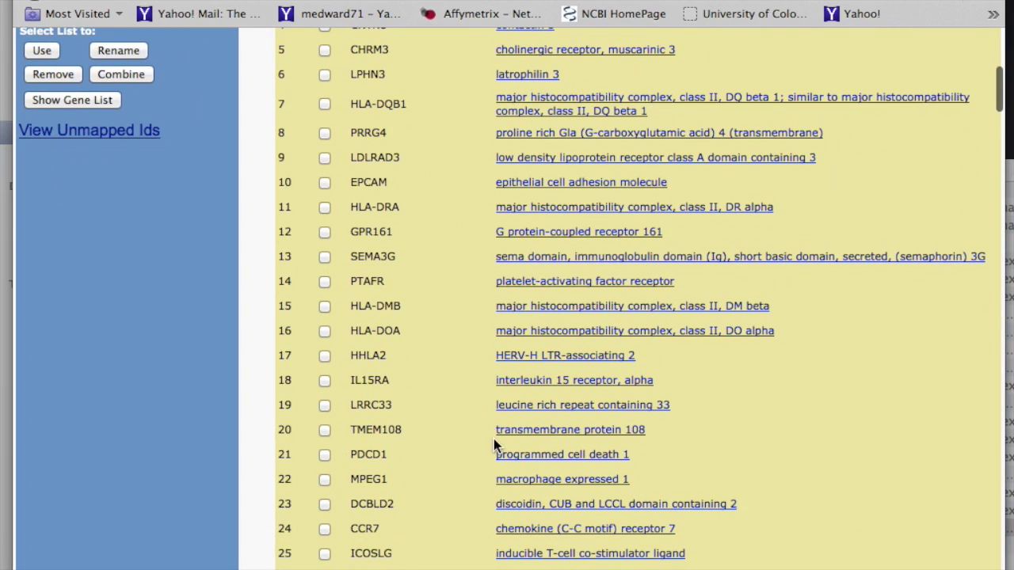
scroll(515, 562, down, 2)
scroll(515, 565, down, 10)
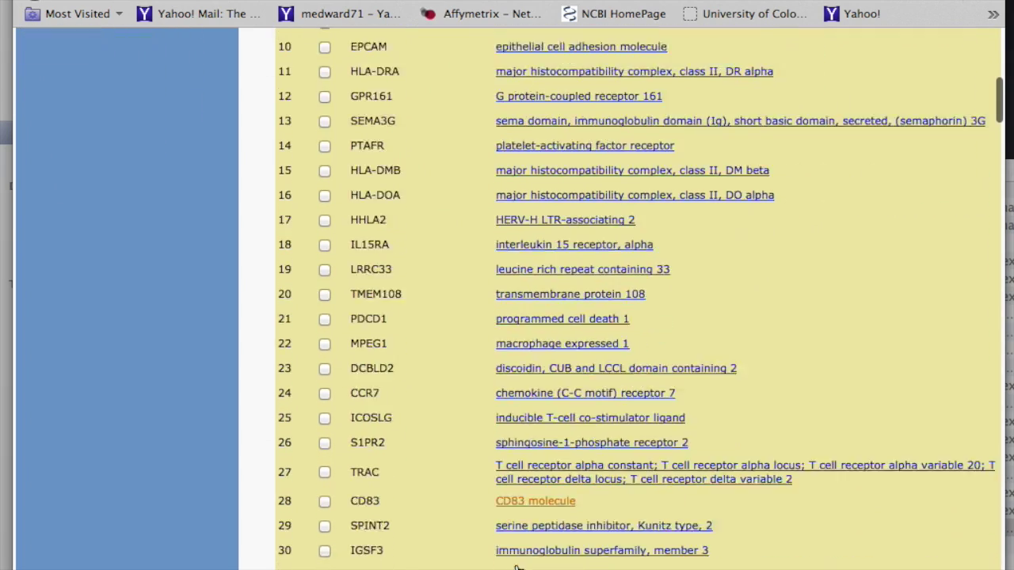
scroll(515, 564, down, 10)
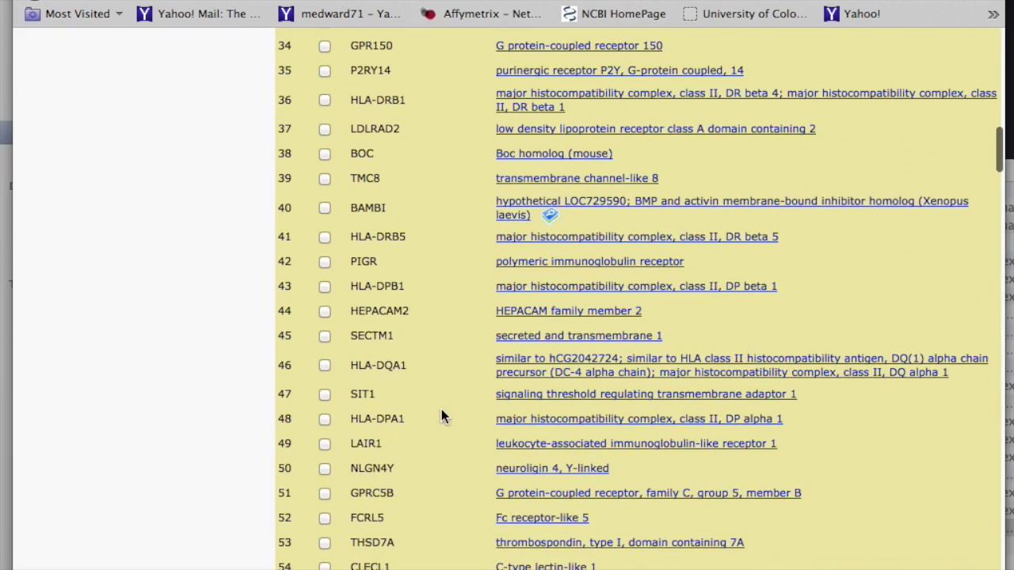
Return to the header of Gene Group 1 and open the term report for that cluster
scroll(441, 412, up, 14)
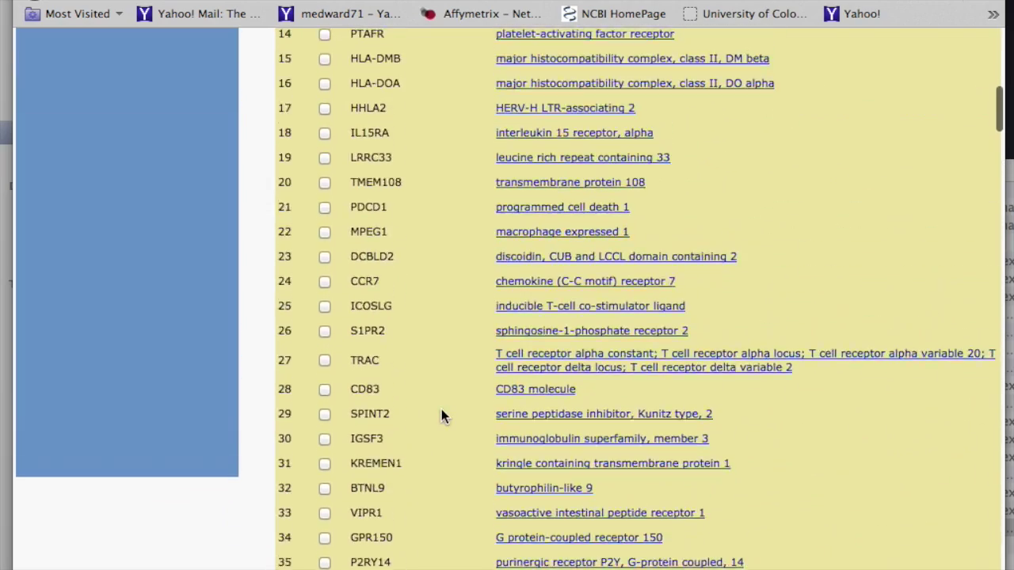
scroll(441, 412, up, 5)
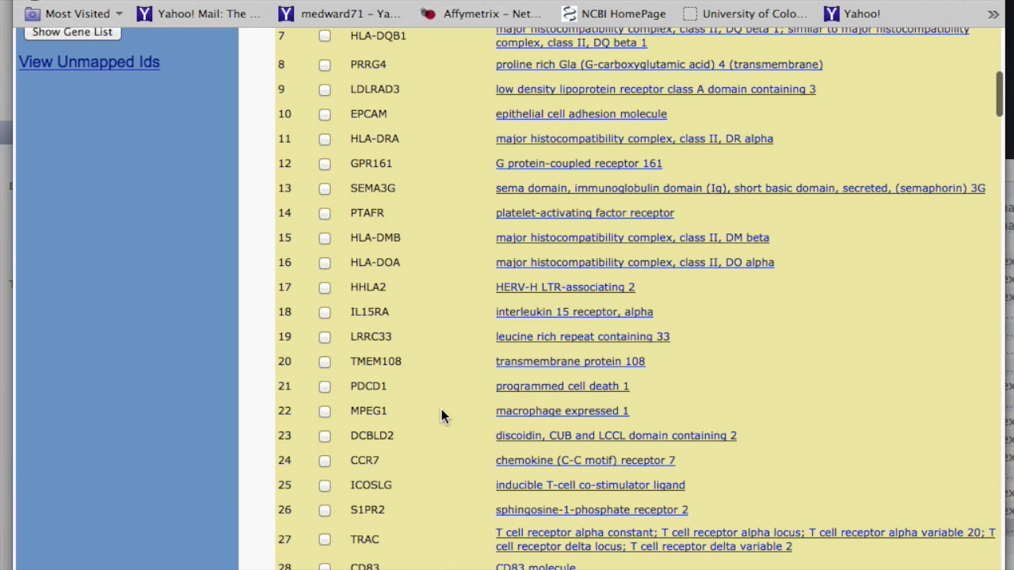
scroll(441, 420, up, 1)
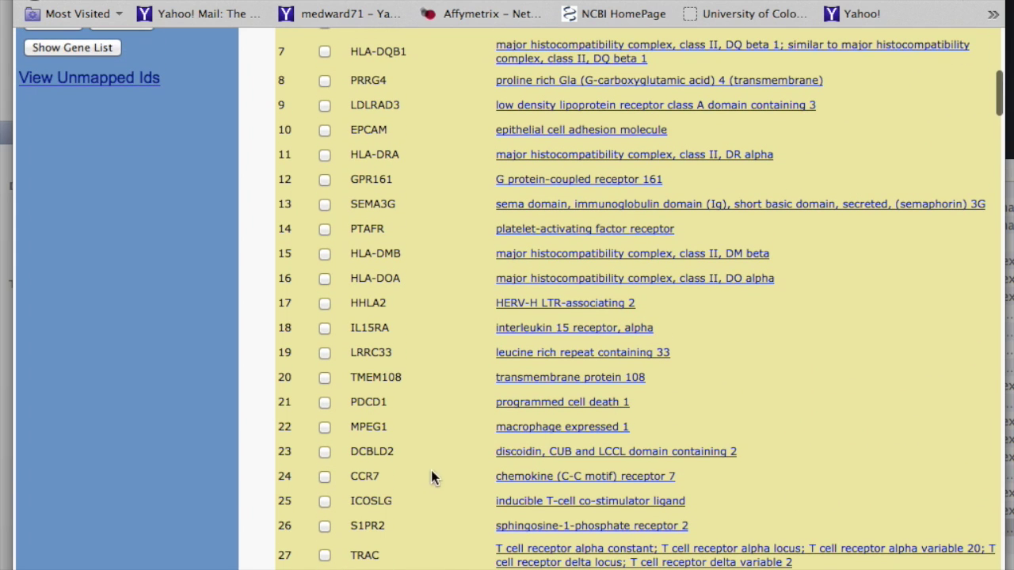
scroll(438, 440, up, 10)
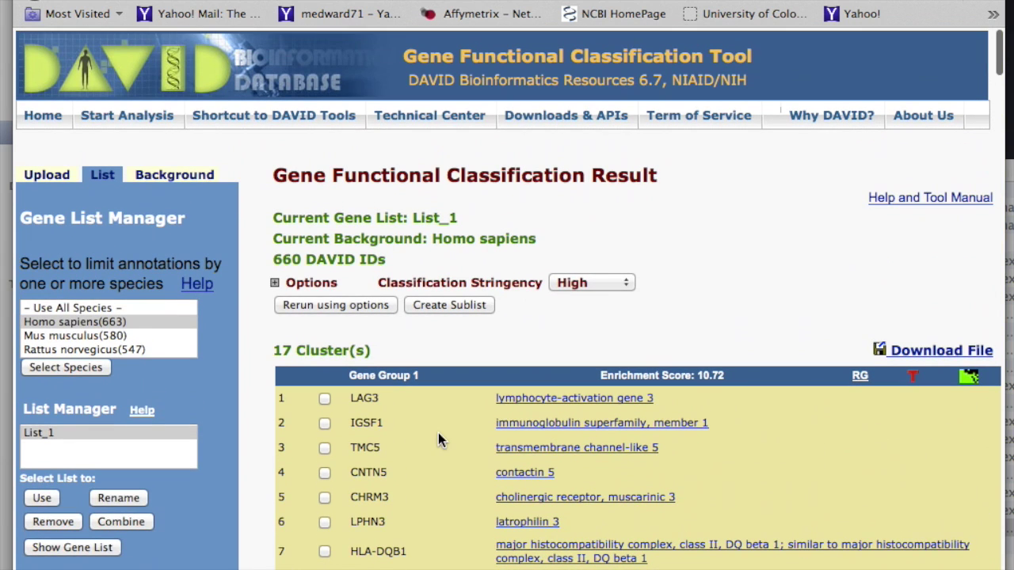
click(914, 377)
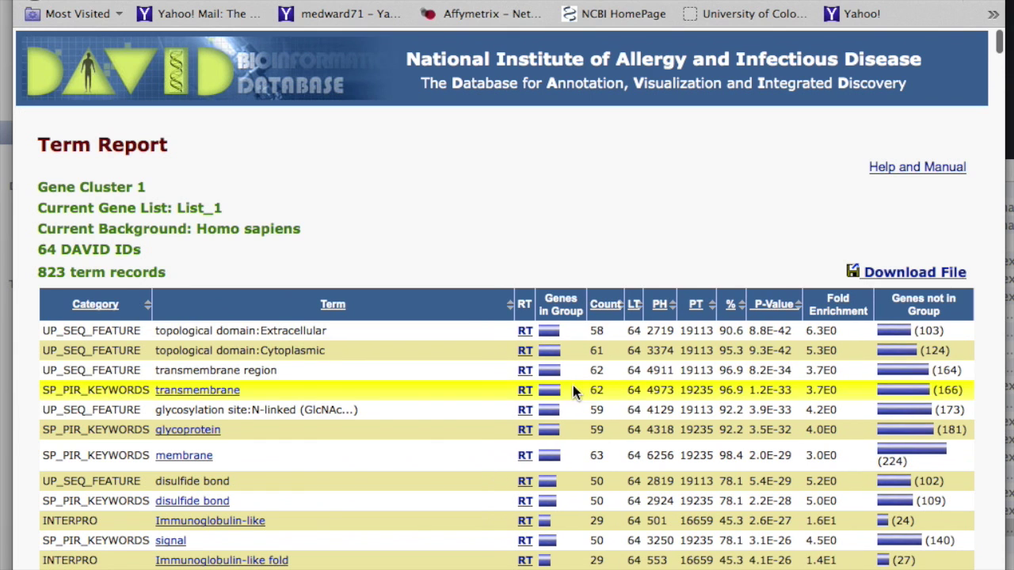
Open the gene report for the topological domain:Extracellular term, look through its genes and return to the Gene Cluster 1 term report
scroll(559, 270, down, 3)
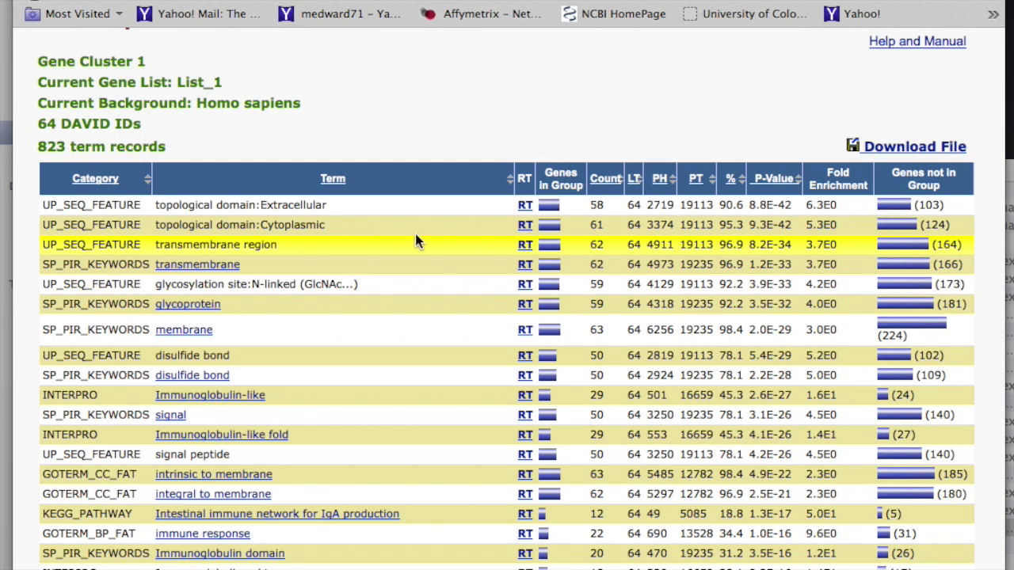
click(551, 206)
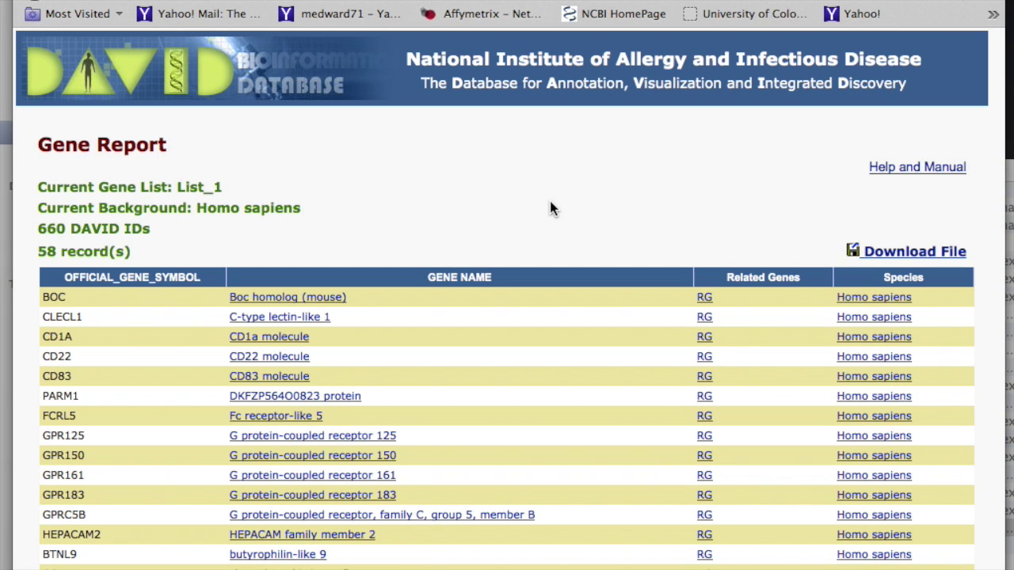
scroll(553, 208, down, 5)
scroll(552, 209, up, 5)
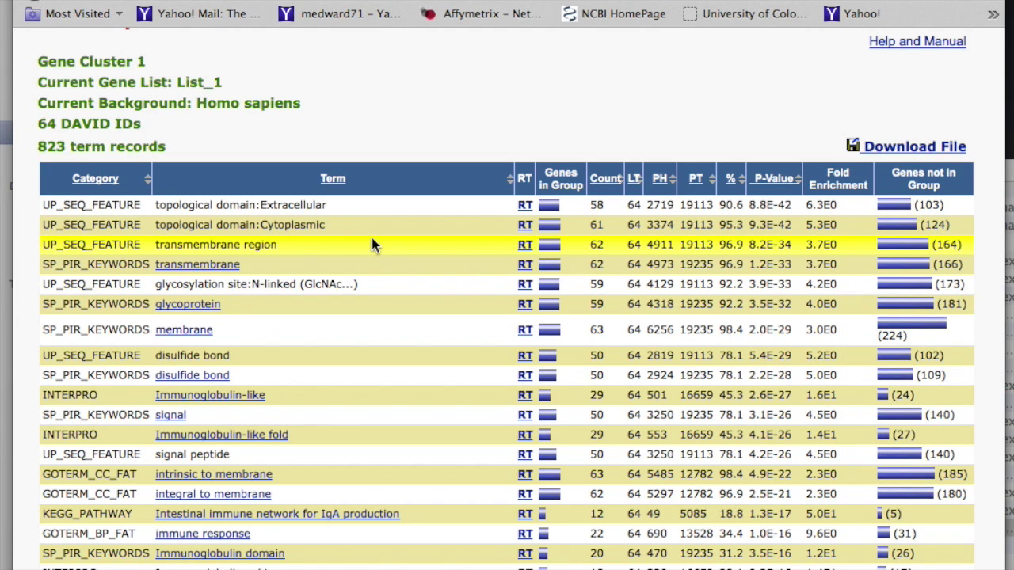
scroll(371, 244, down, 1)
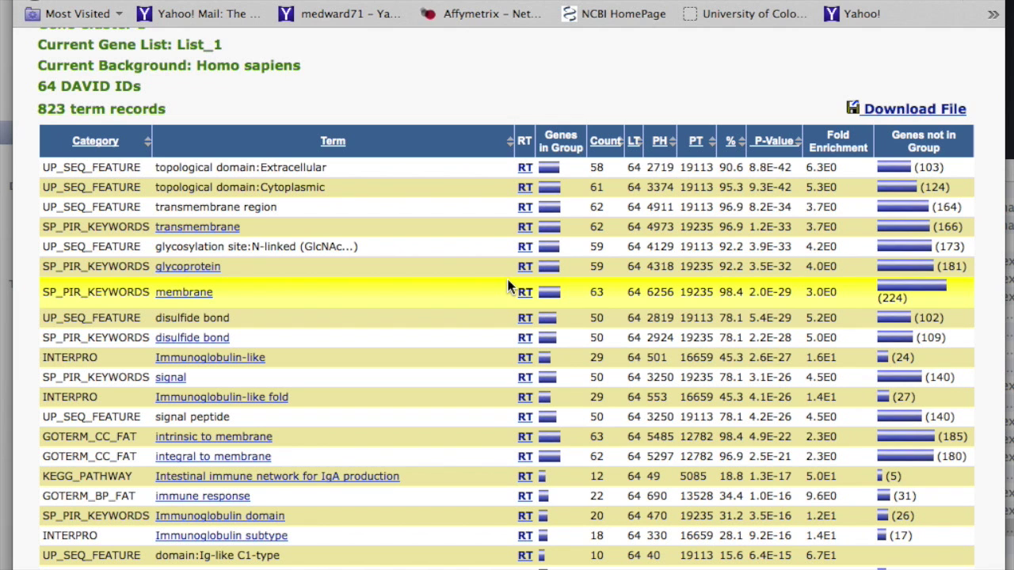
Leave the term report, go back to the Analysis Wizard and run the Functional Annotation Tool on the gene list
click(597, 15)
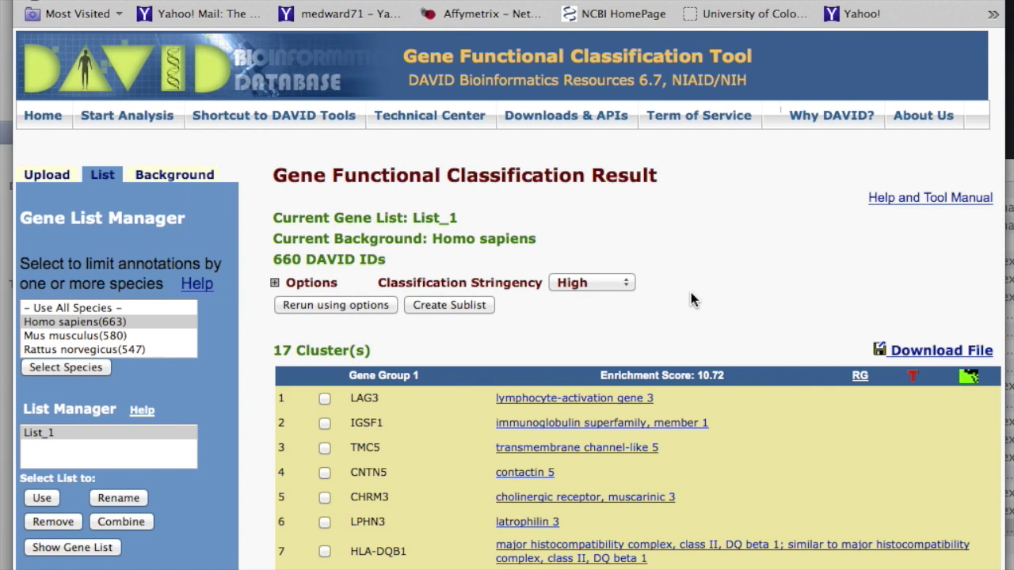
click(133, 118)
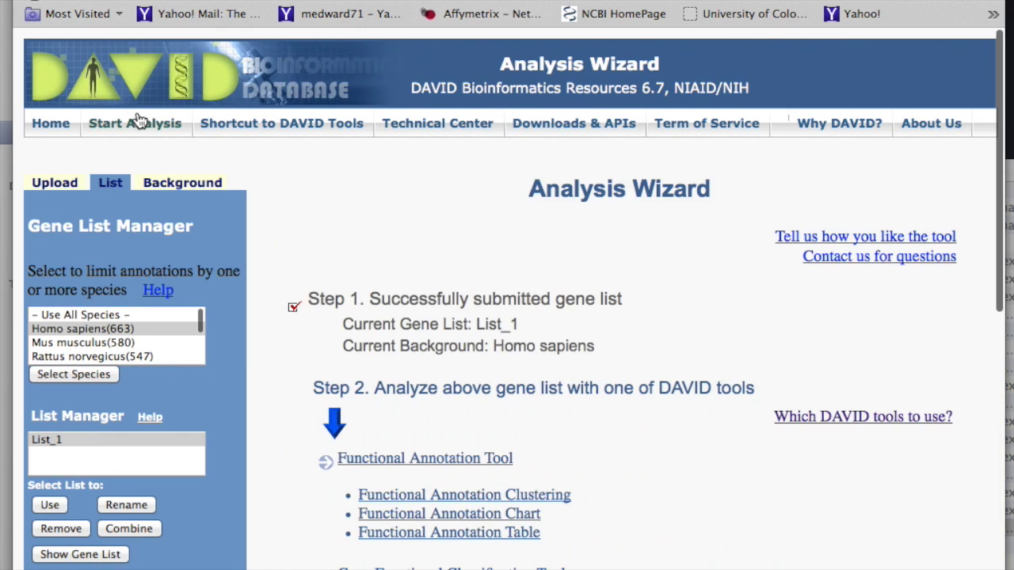
scroll(387, 257, down, 10)
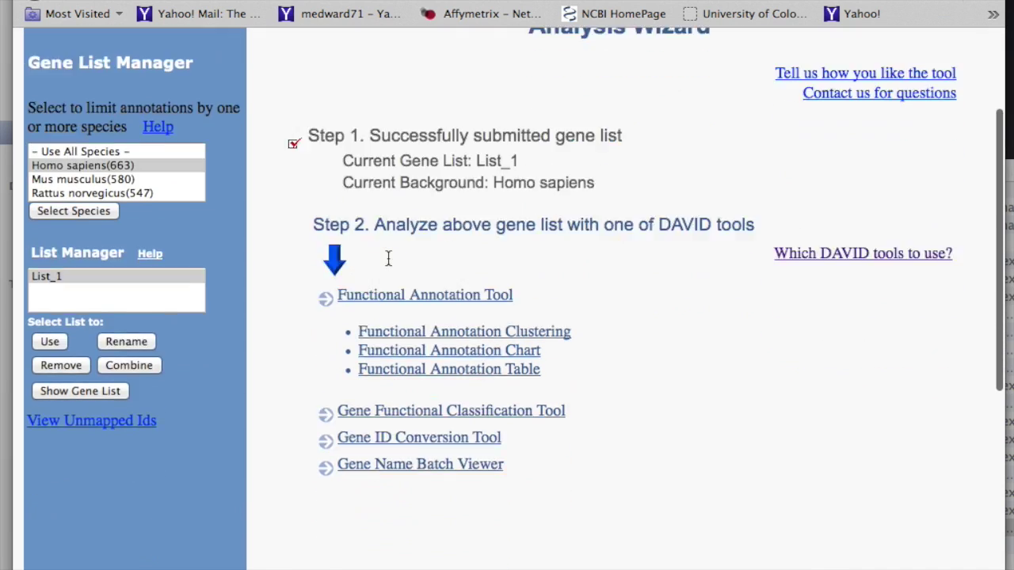
scroll(387, 258, up, 10)
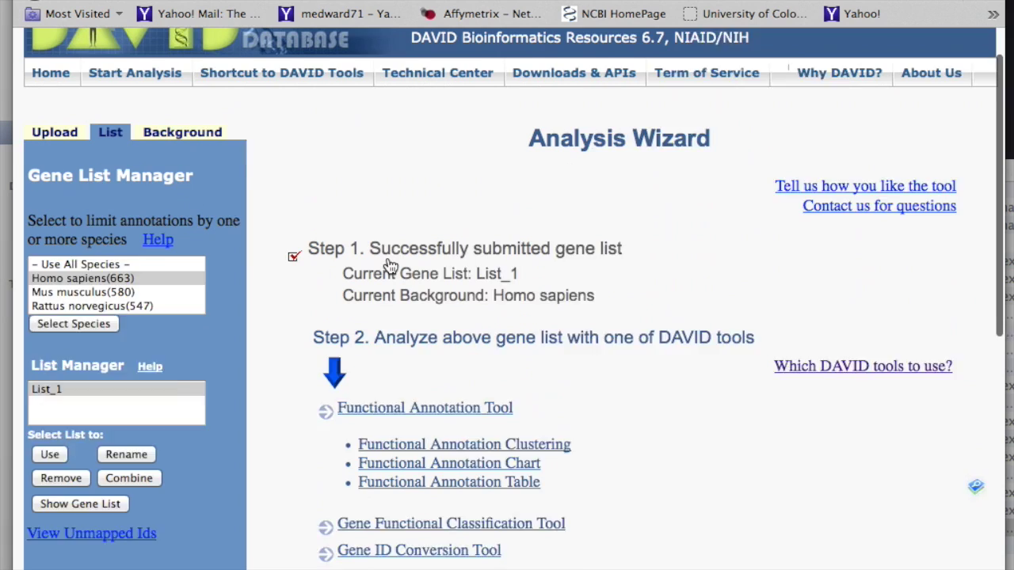
scroll(388, 259, down, 4)
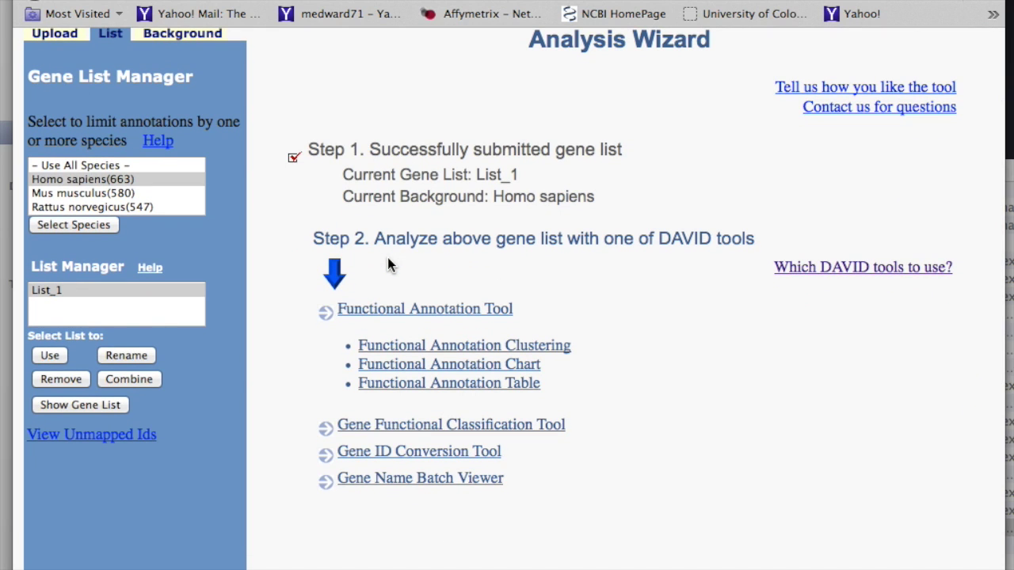
mouse_move(420, 309)
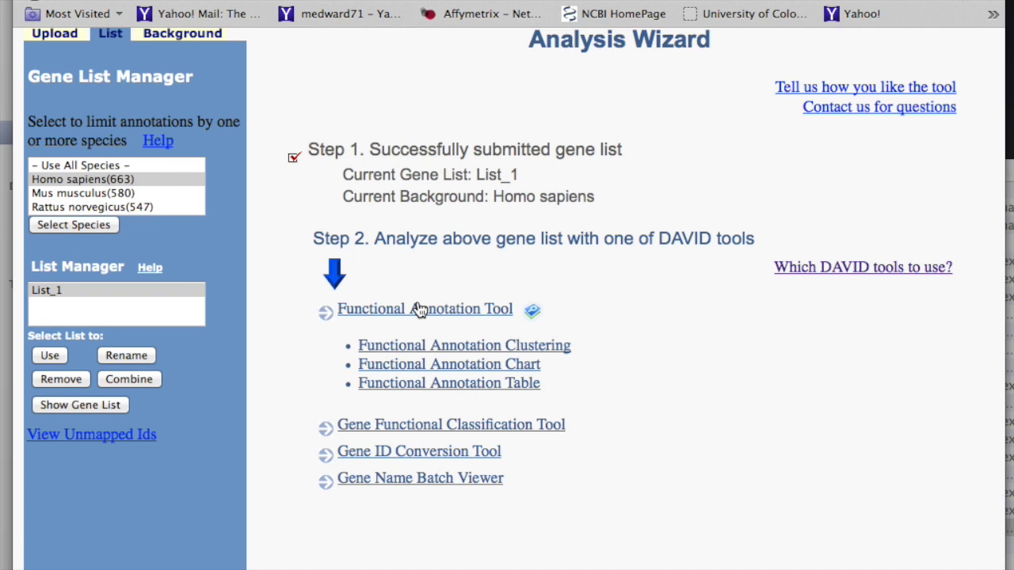
click(420, 309)
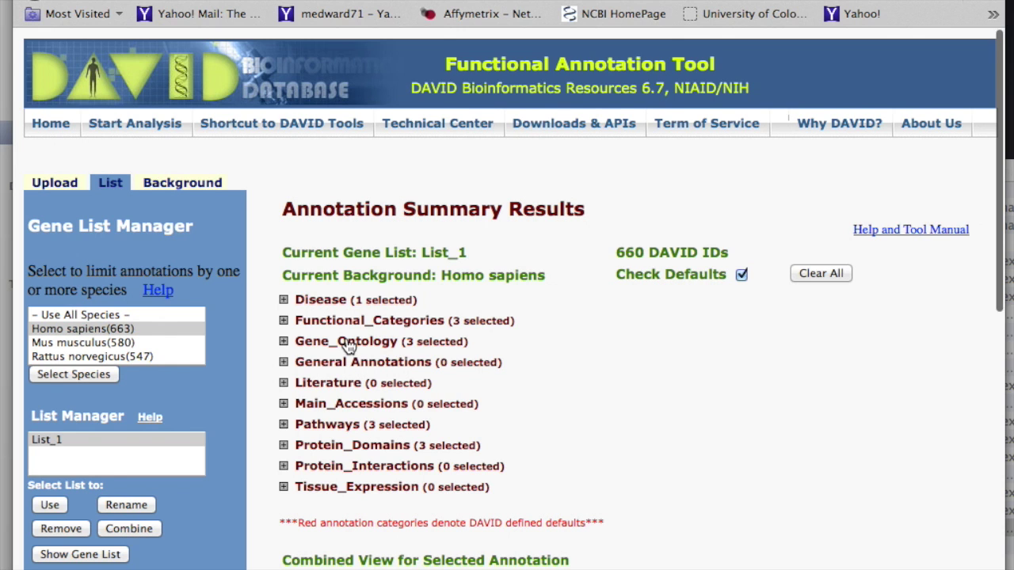
Expand the Functional_Categories annotations and open the UP_SEQ_FEATURE chart in an enlarged window
scroll(335, 290, down, 5)
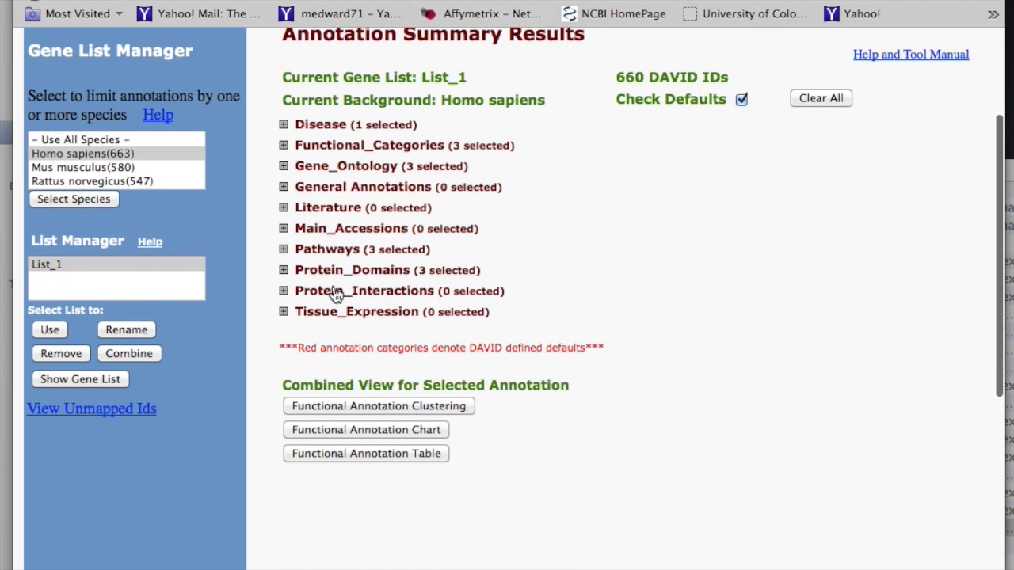
click(284, 146)
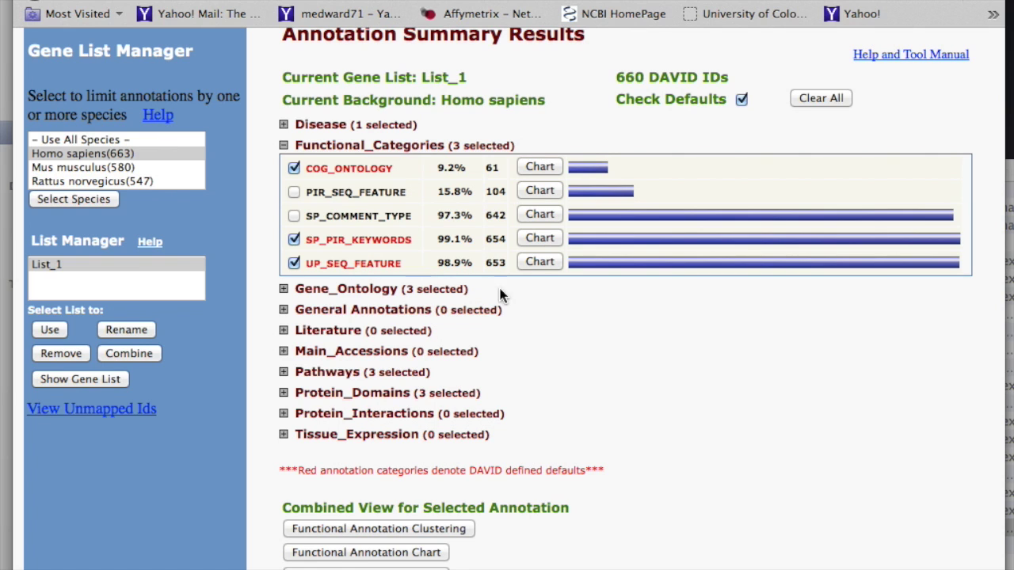
click(538, 263)
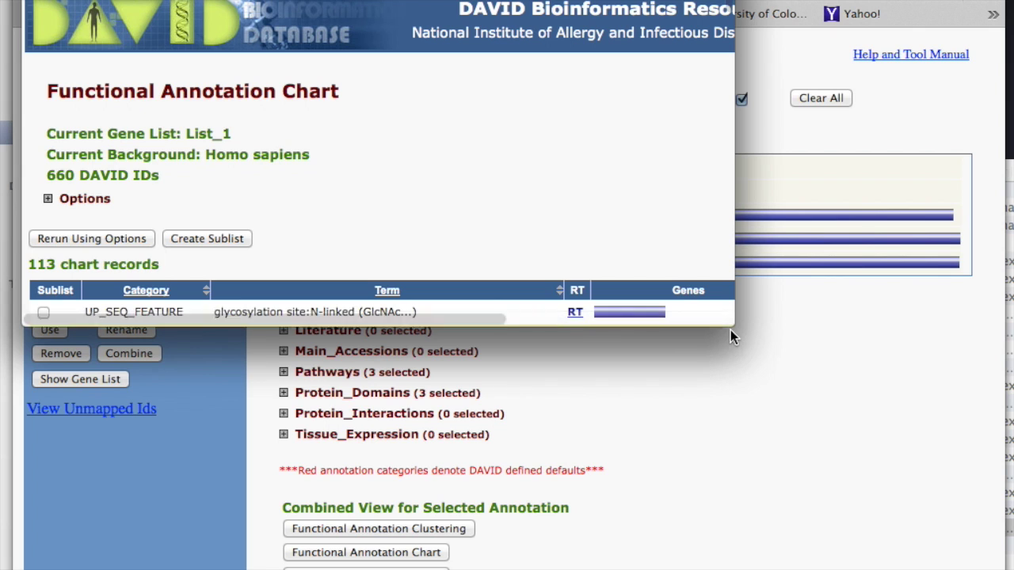
mouse_move(728, 325)
mouse_down()
mouse_move(886, 566)
mouse_move(936, 569)
mouse_up()
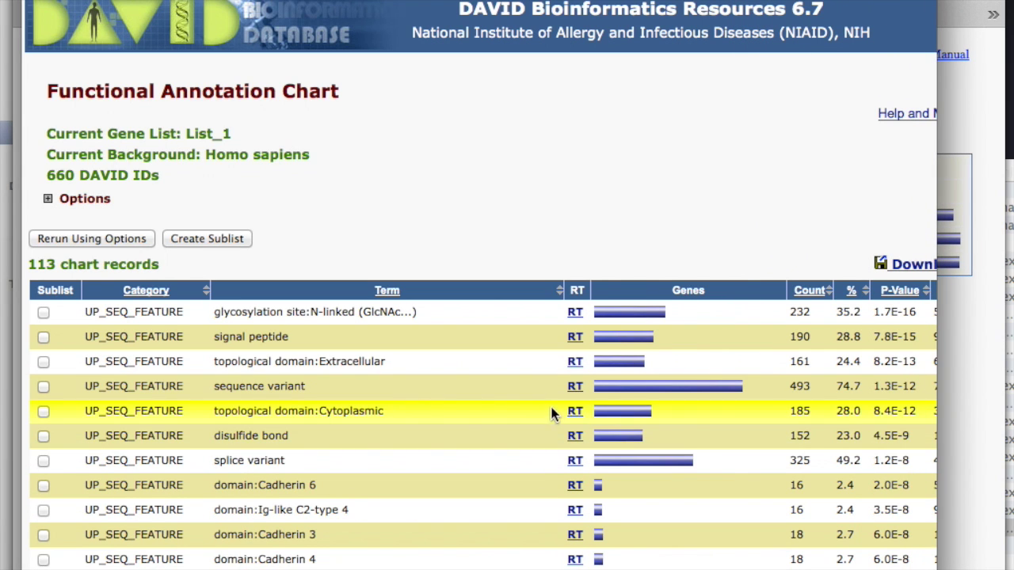
Examine the UP_SEQ_FEATURE chart's terms together with their gene counts, percentages, P-values and Benjamini values
scroll(455, 285, down, 1)
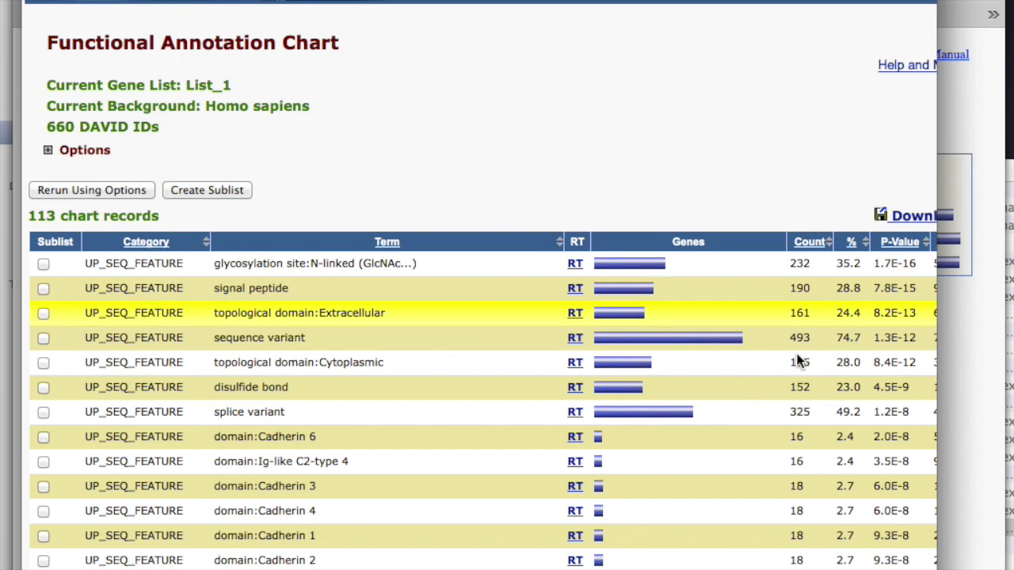
scroll(673, 510, up, 2)
scroll(672, 509, right, 2)
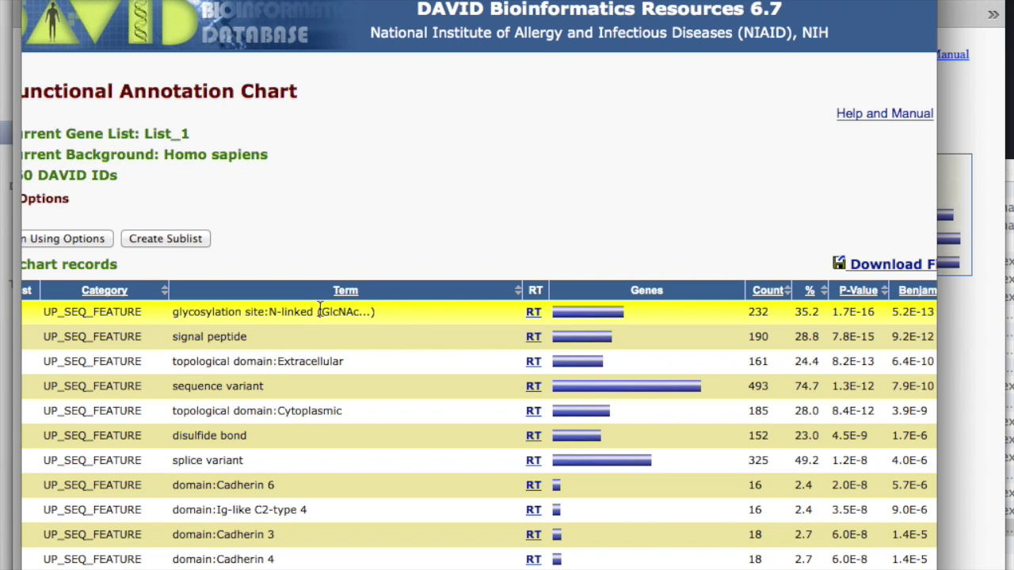
scroll(444, 321, right, 2)
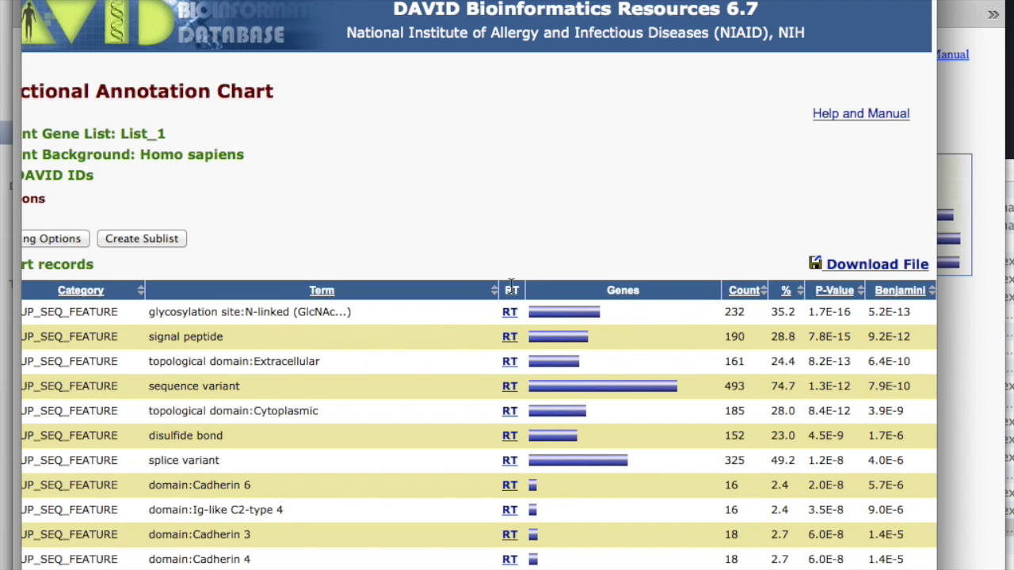
scroll(511, 285, down, 4)
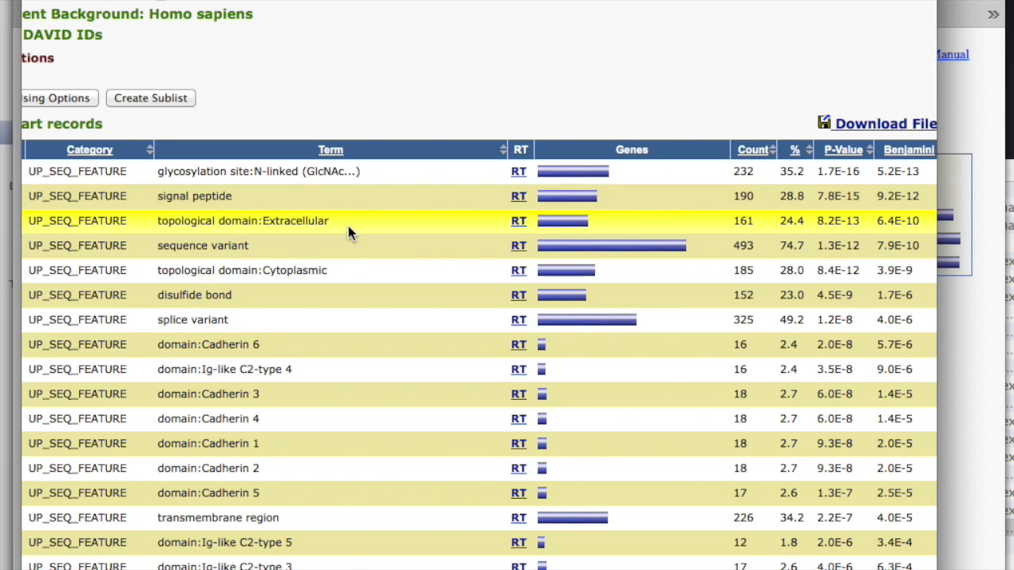
scroll(348, 225, down, 2)
scroll(347, 226, left, 1)
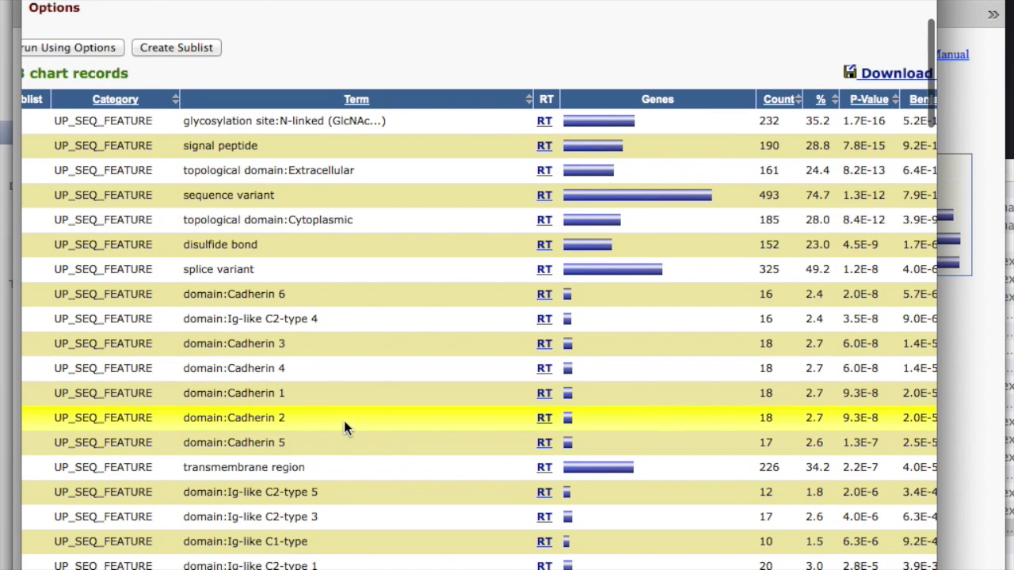
Reopen the UP_SEQ_FEATURE chart, enlarge its window and open the gene report for the domain:Cadherin 6 term
click(567, 318)
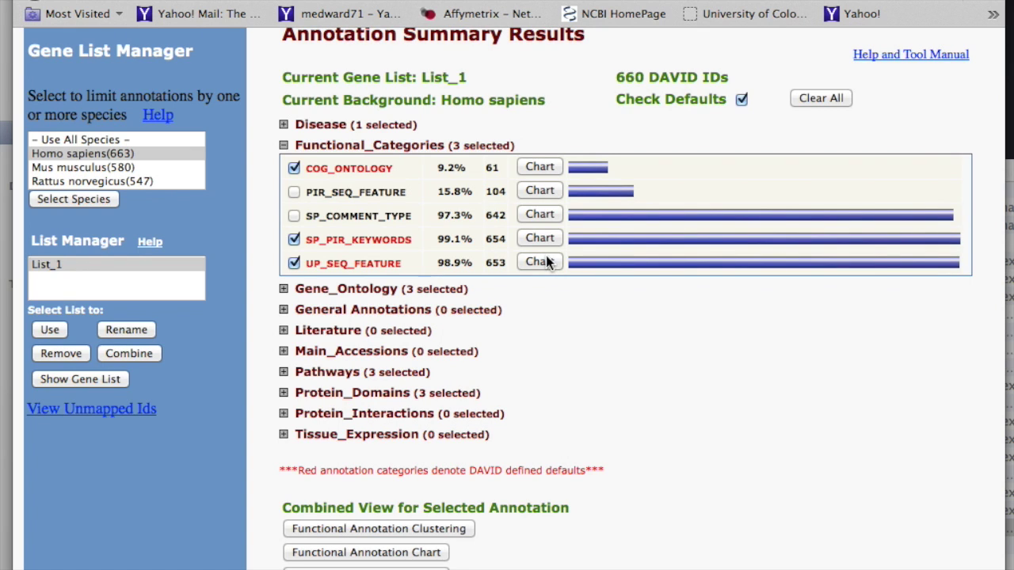
click(546, 257)
mouse_move(708, 329)
mouse_down()
mouse_move(792, 512)
mouse_move(879, 569)
mouse_up()
scroll(625, 448, down, 2)
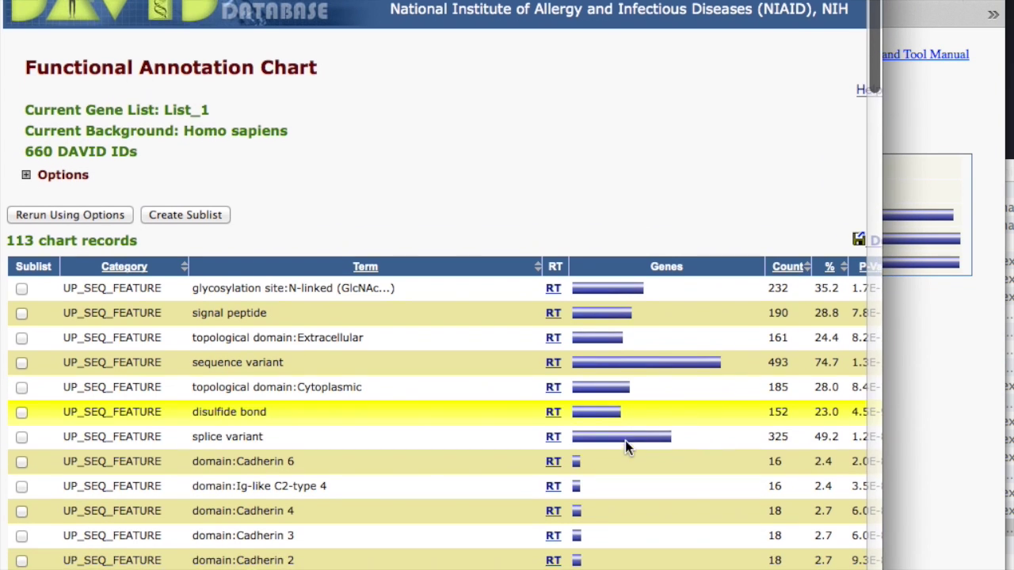
scroll(625, 440, down, 3)
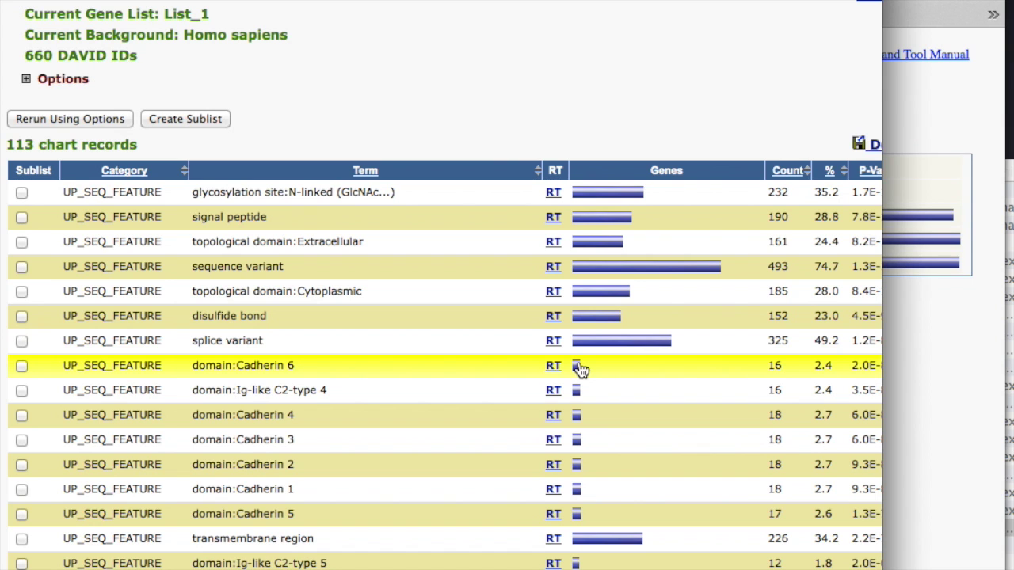
click(578, 367)
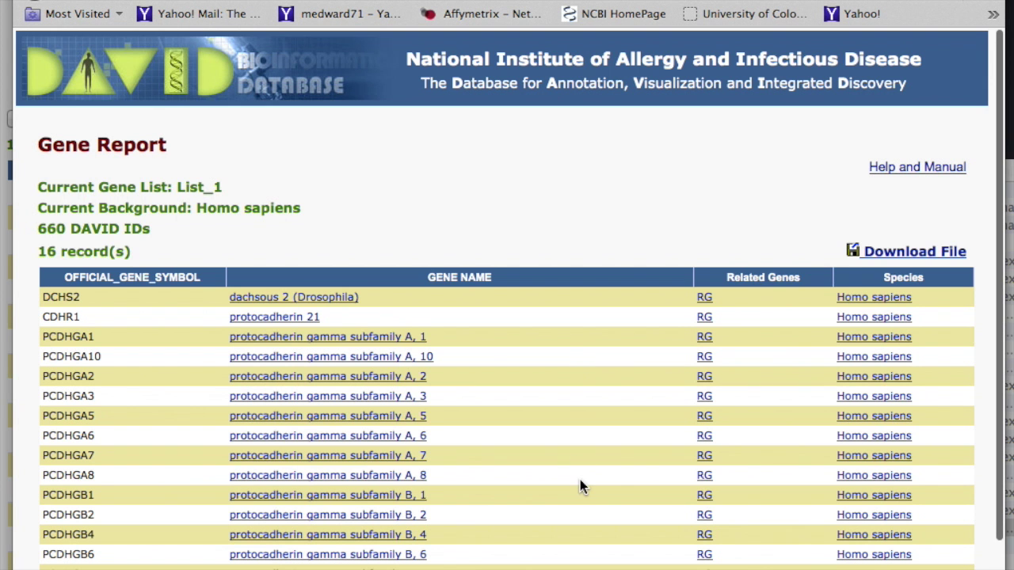
Look through the genes listed for the domain:Cadherin 6 term and close the gene report
scroll(580, 479, down, 3)
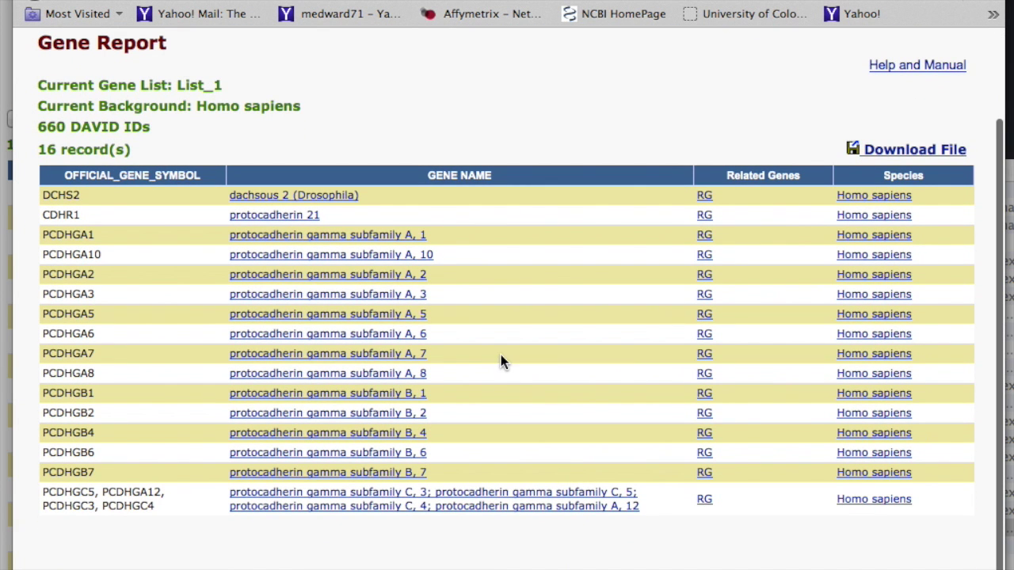
scroll(500, 362, up, 3)
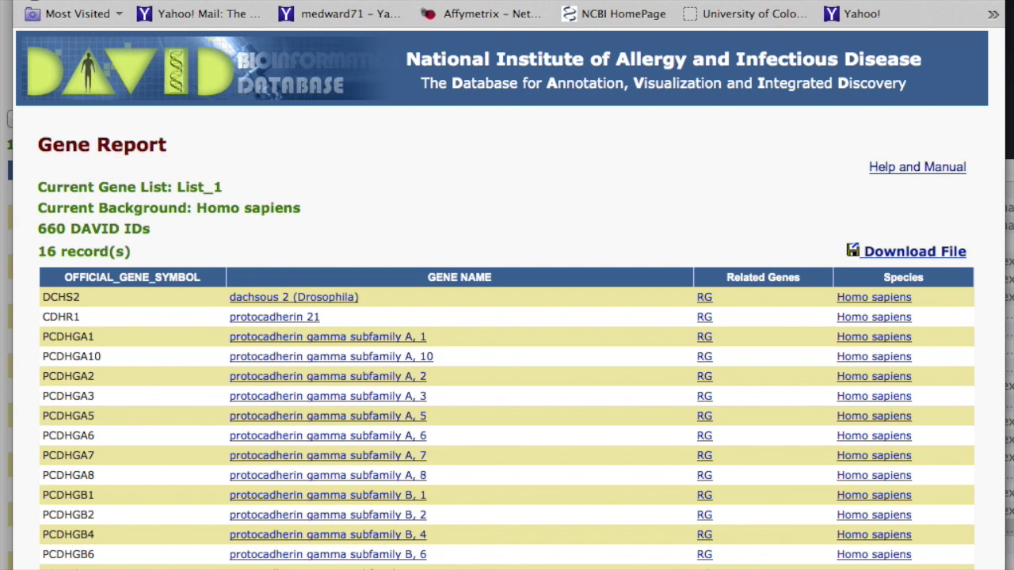
key(super+w)
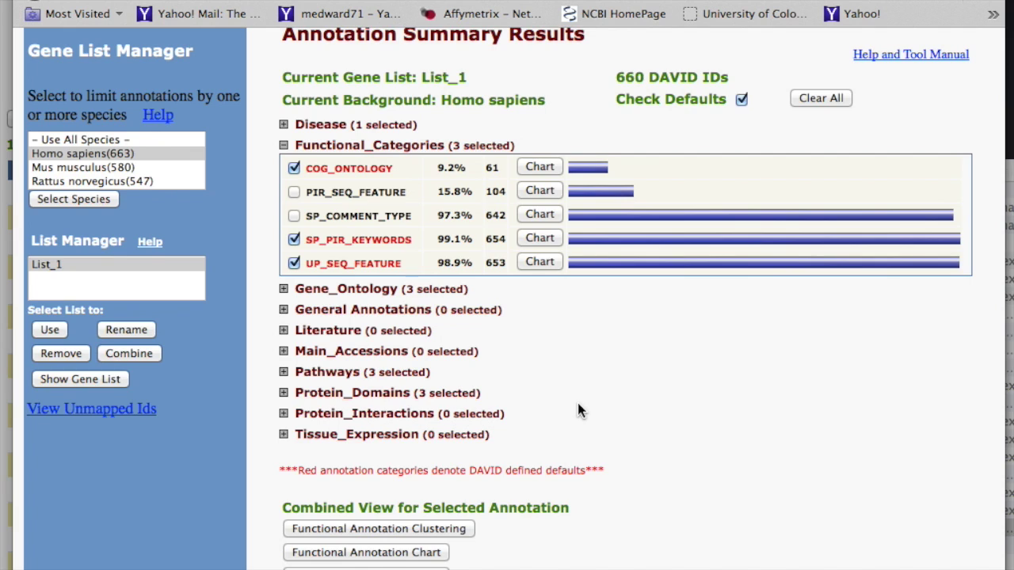
Expand the Protein_Interactions category in the annotation summary and review its annotation sources
scroll(578, 411, down, 5)
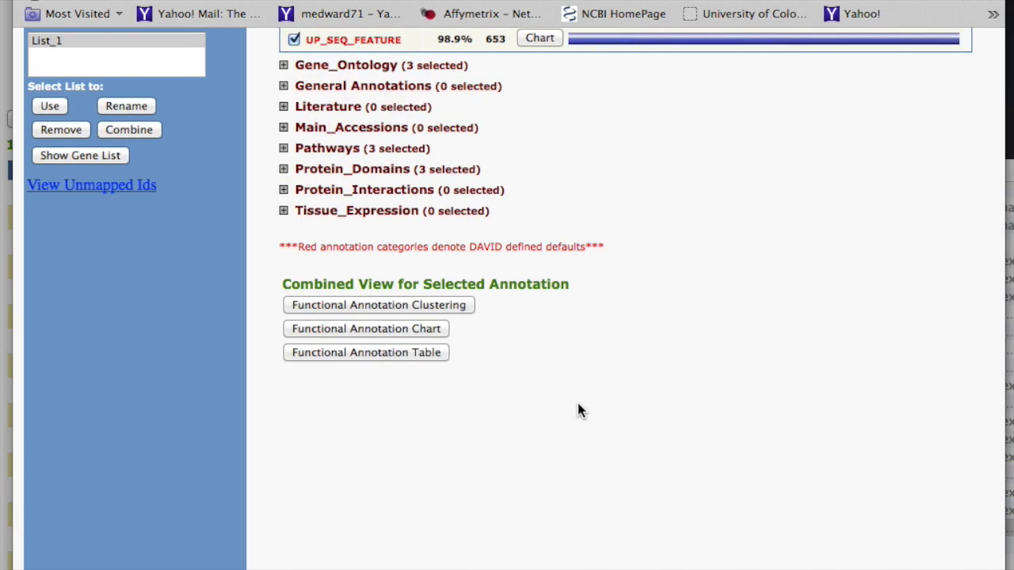
scroll(471, 323, down, 1)
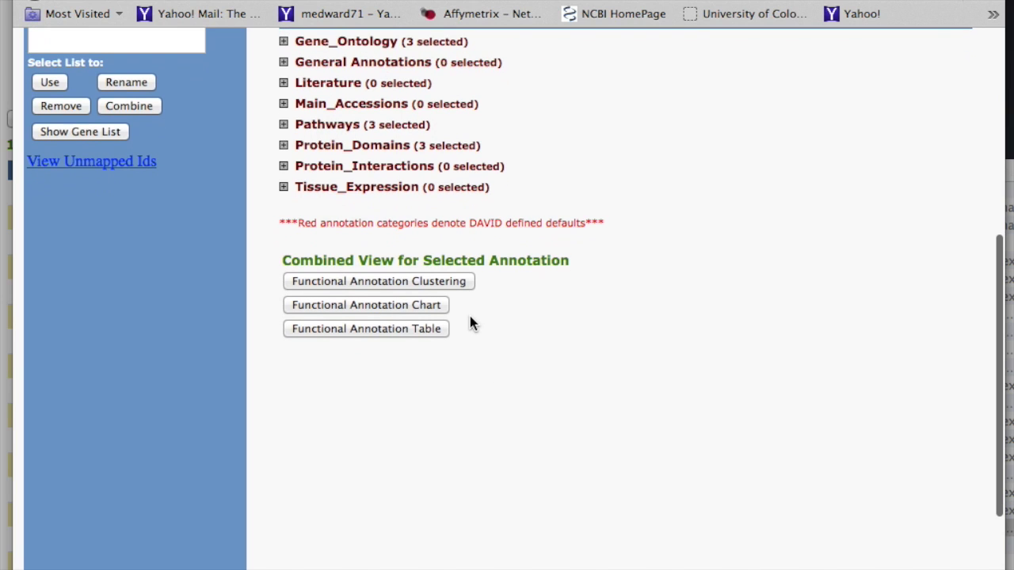
click(284, 167)
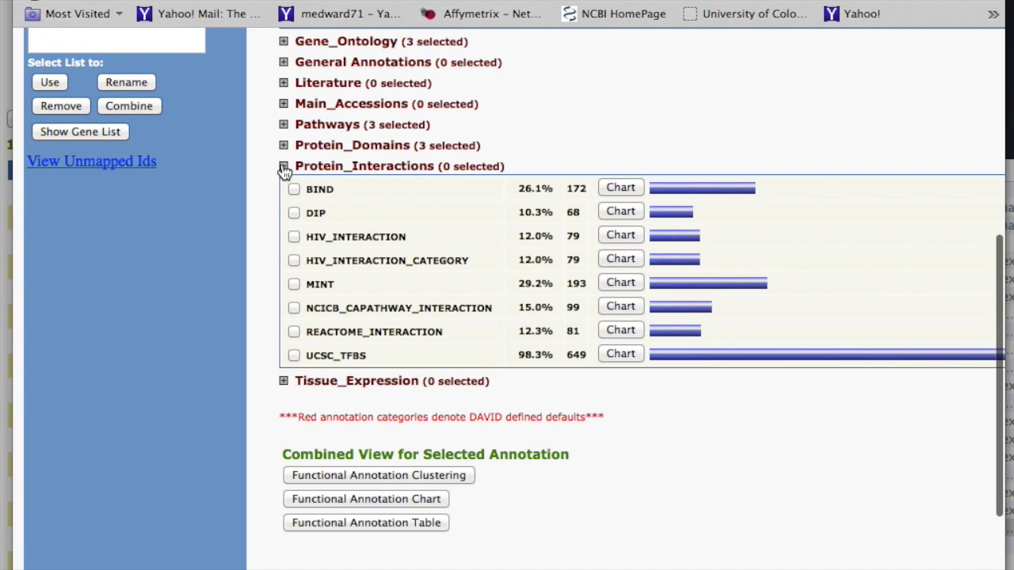
scroll(386, 261, down, 5)
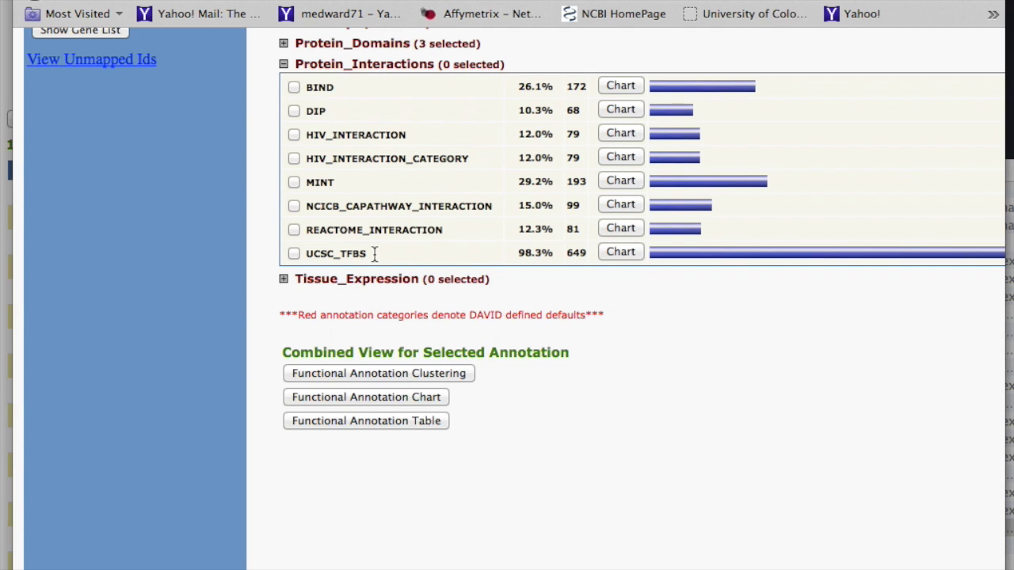
Open the UCSC_TFBS chart, enlarge its window and look through the transcription factor terms
click(621, 252)
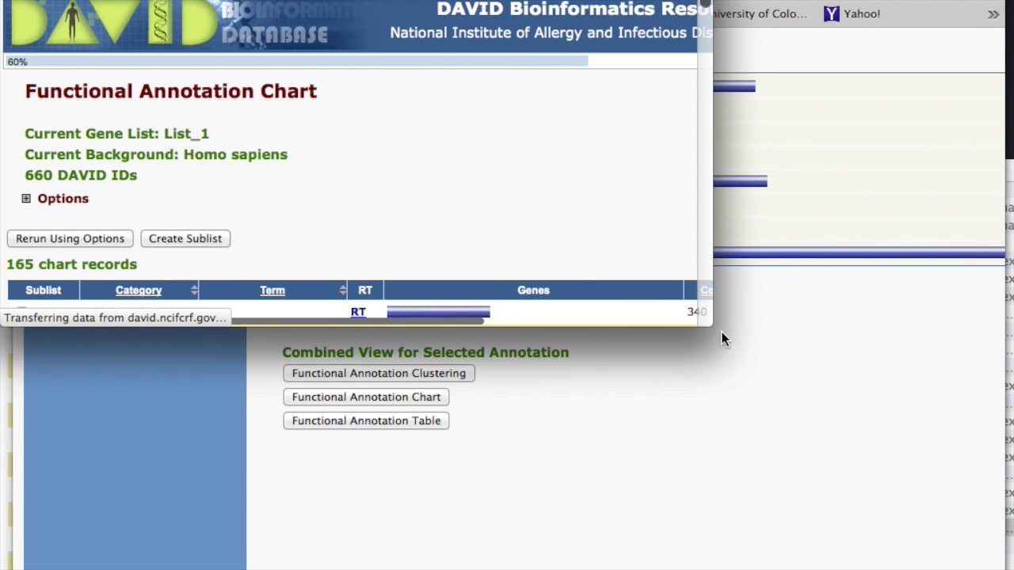
drag(707, 324, 997, 569)
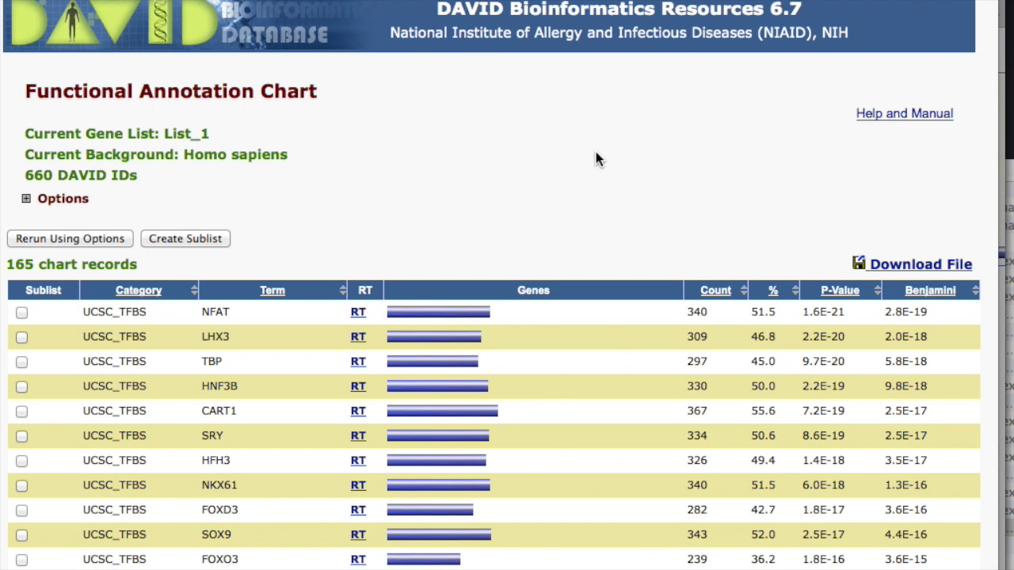
scroll(595, 152, down, 5)
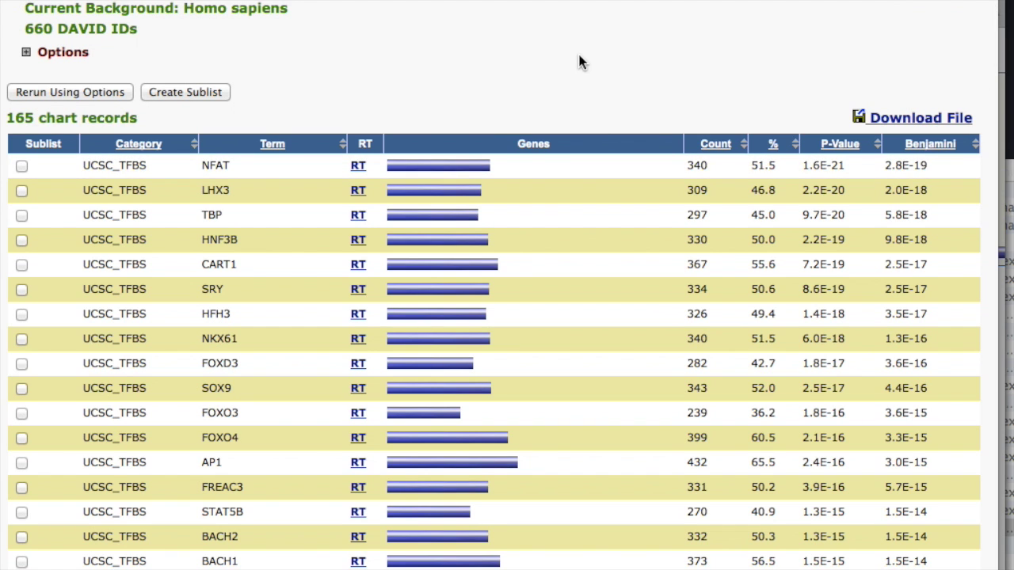
scroll(579, 63, up, 1)
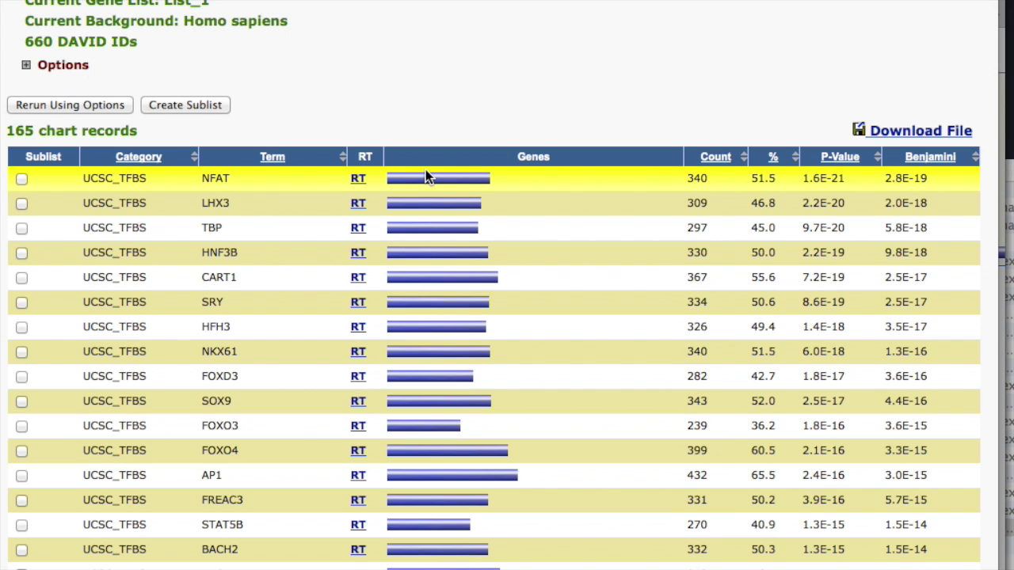
Examine the gene bars and p-values of the transcription factor terms further down the UCSC_TFBS chart and return to its beginning
scroll(486, 100, down, 5)
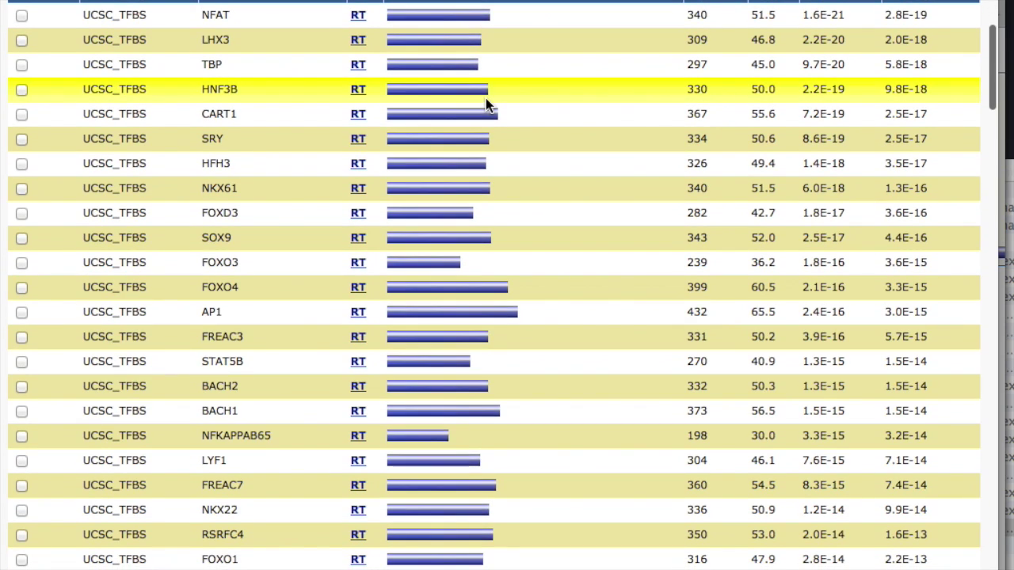
scroll(485, 98, down, 6)
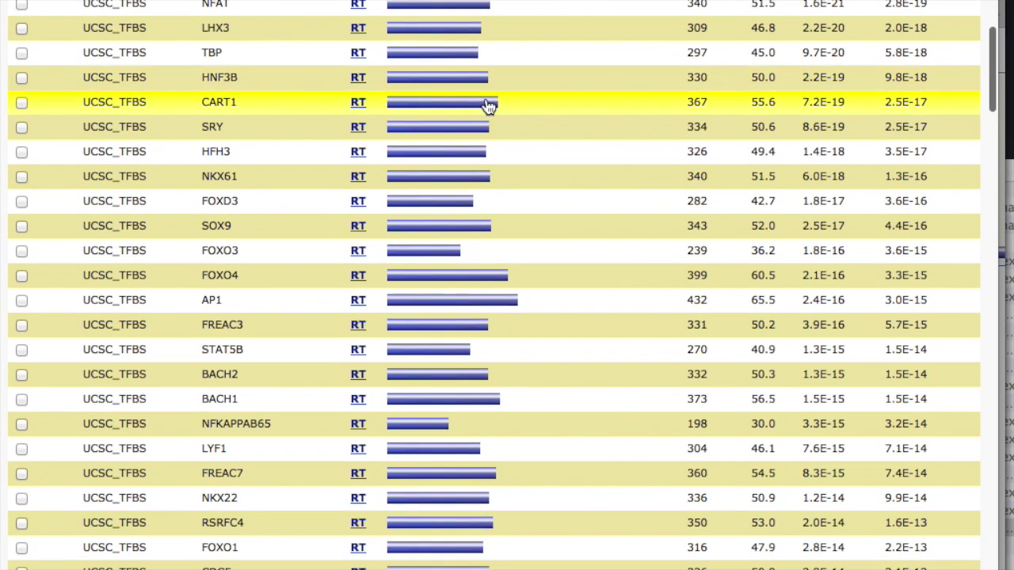
scroll(486, 103, down, 10)
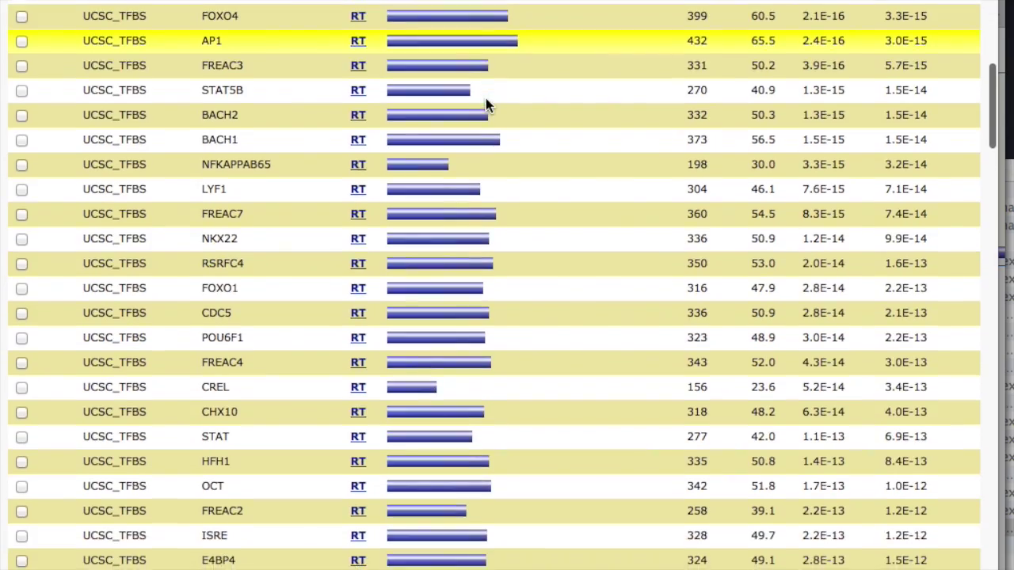
scroll(486, 99, down, 4)
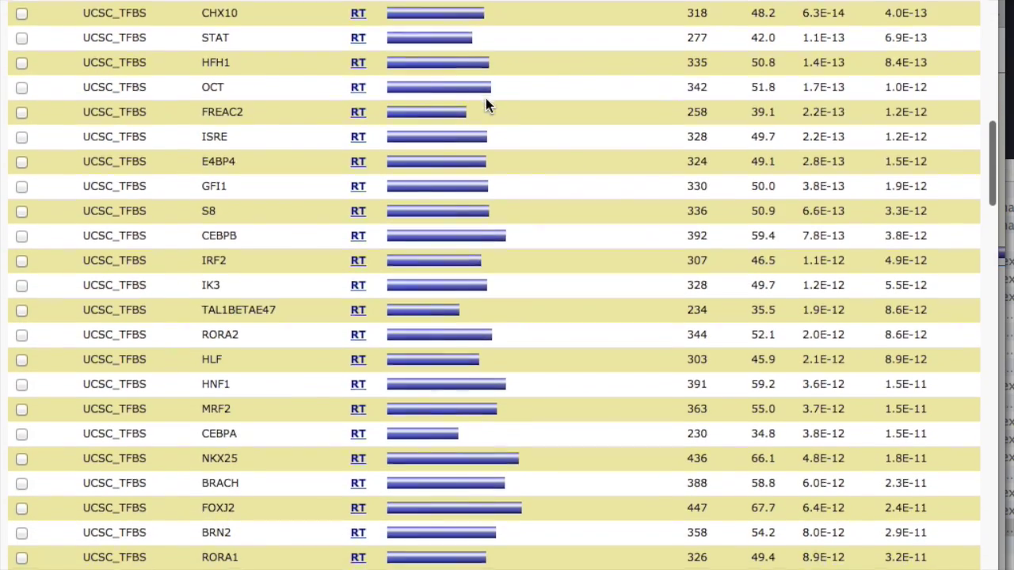
scroll(478, 348, up, 6)
scroll(475, 341, up, 1)
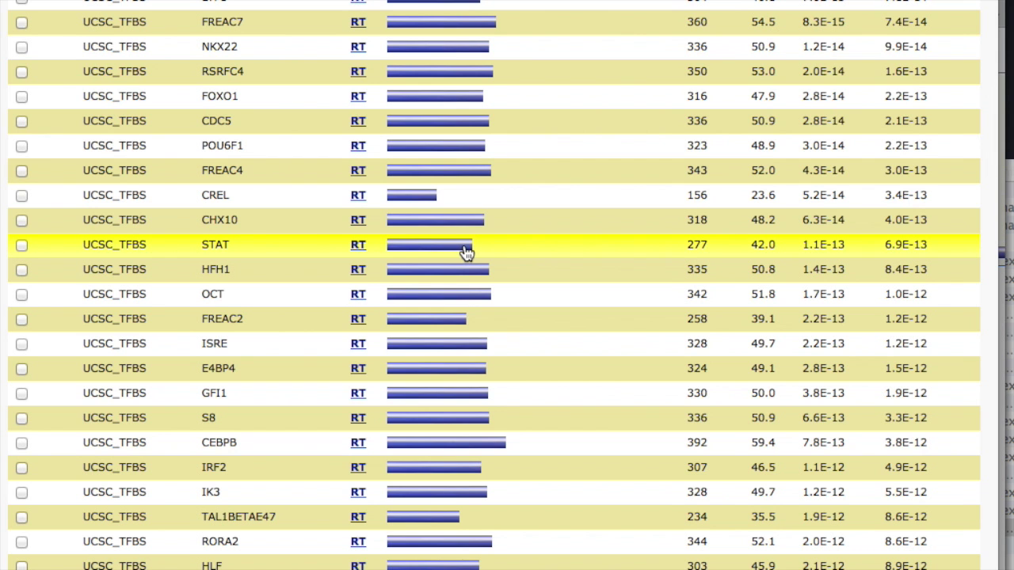
scroll(466, 252, up, 15)
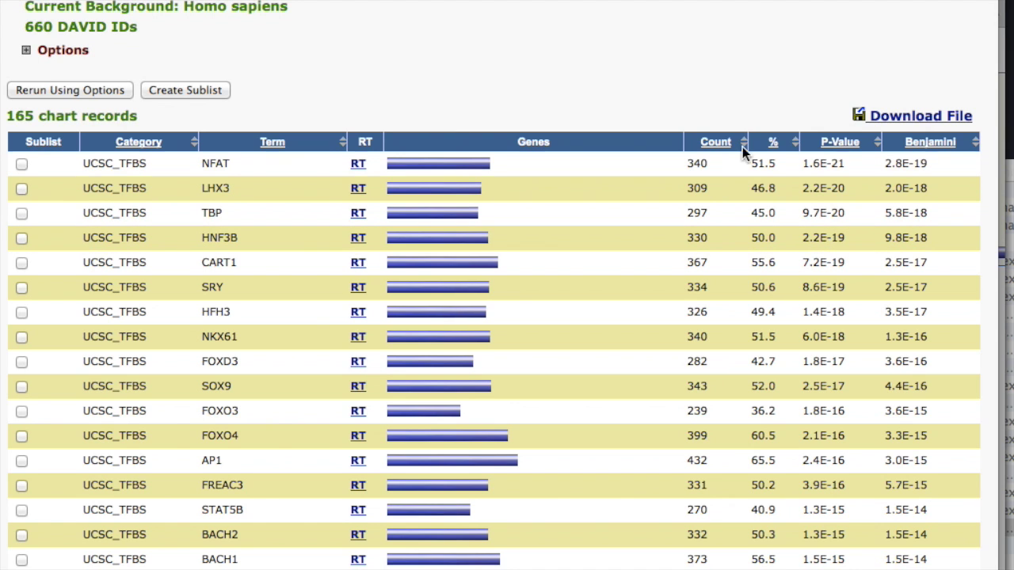
Sort the UCSC_TFBS chart by gene count in descending order and examine the first-ranked transcription factor terms
click(712, 145)
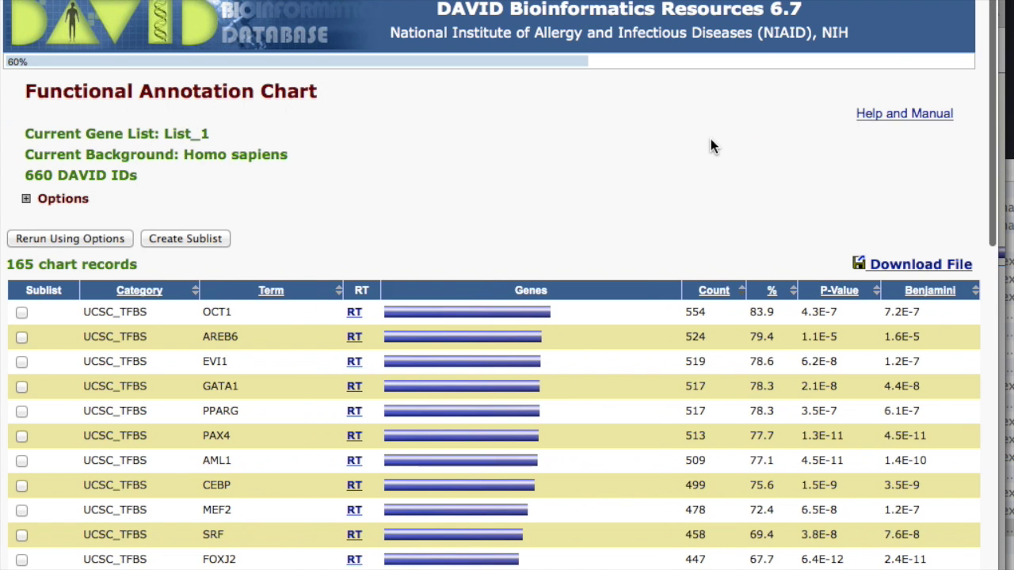
scroll(710, 145, down, 3)
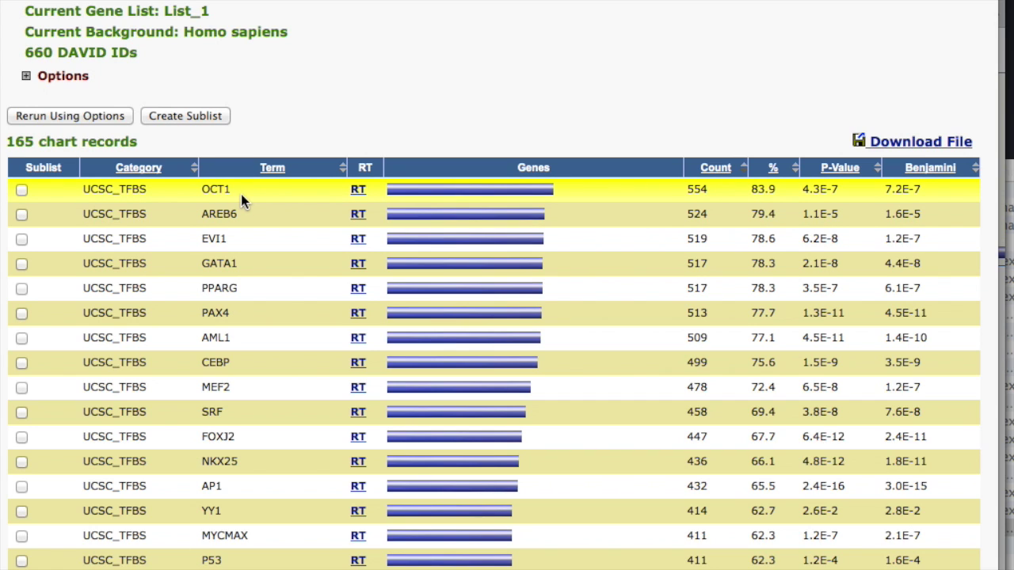
Sort the UCSC_TFBS chart by P-Value with the smallest values first, and sort it by the Benjamini values
click(841, 168)
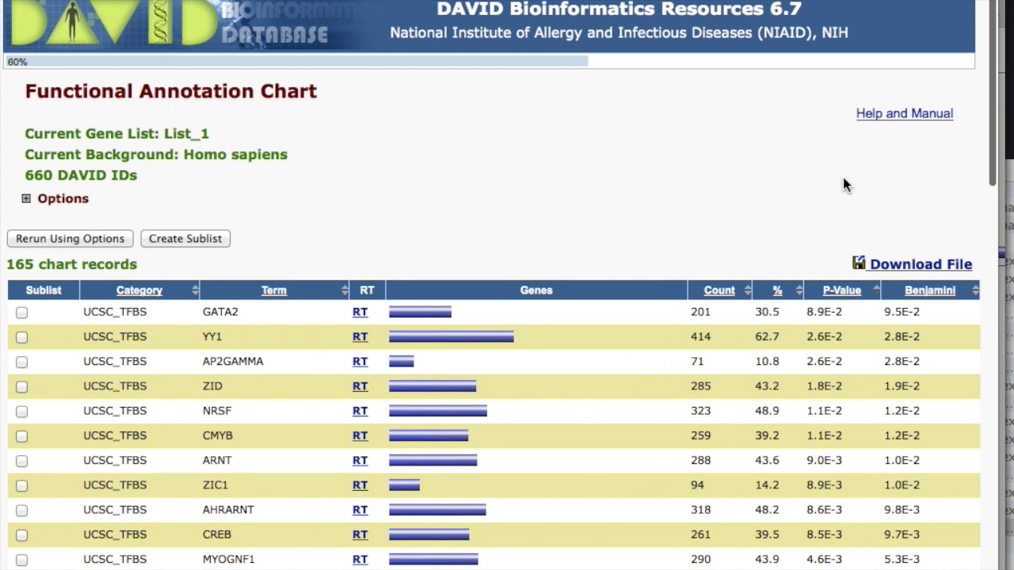
click(832, 293)
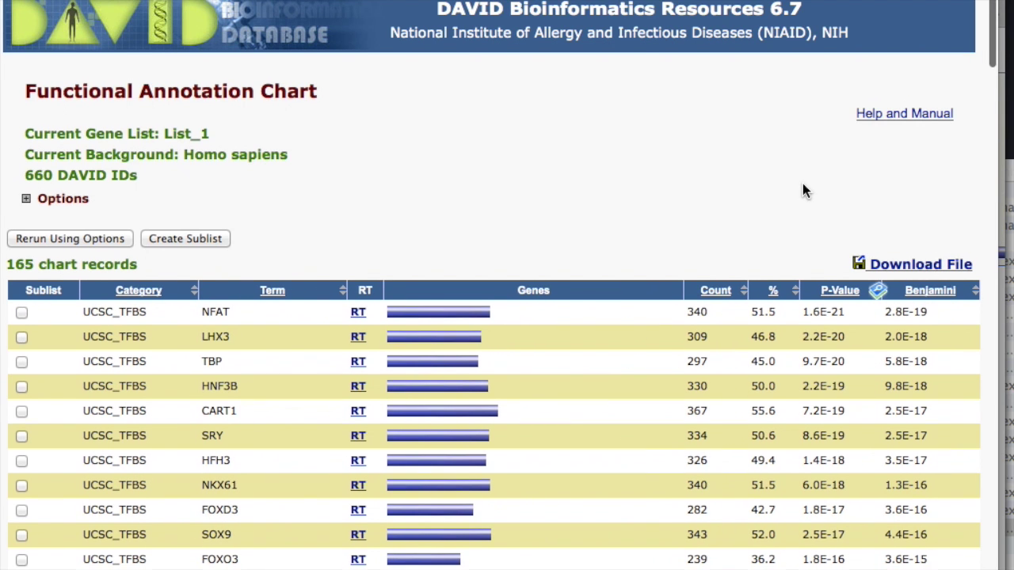
scroll(803, 185, down, 1)
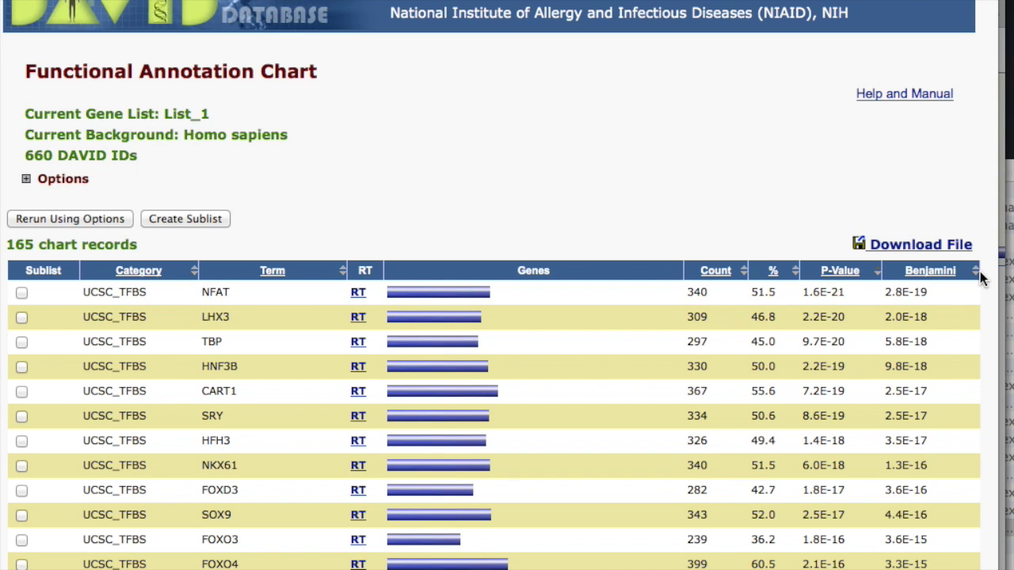
click(954, 272)
Return to the annotation summary window and review its annotation categories
key(super+grave)
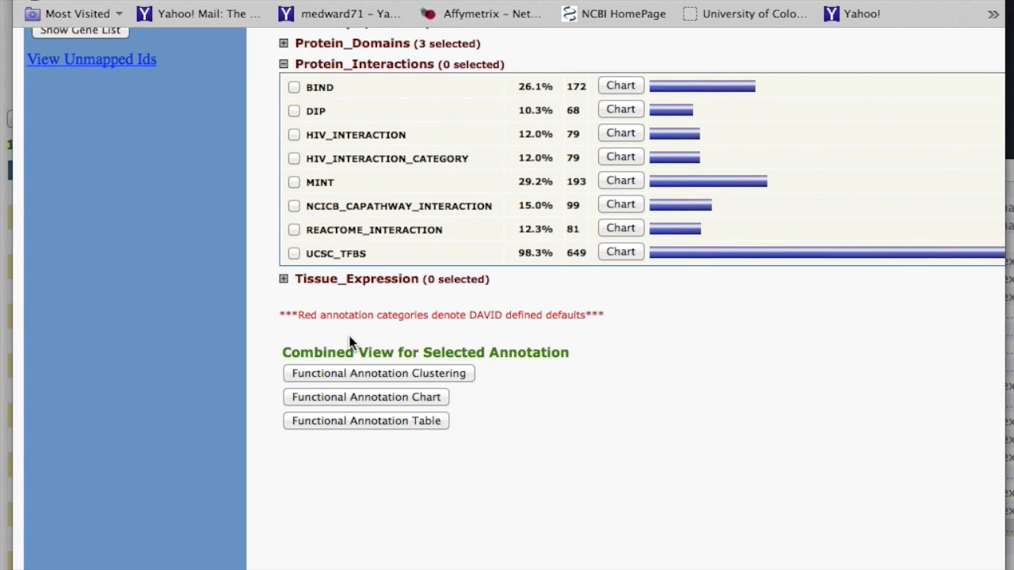
scroll(352, 342, up, 10)
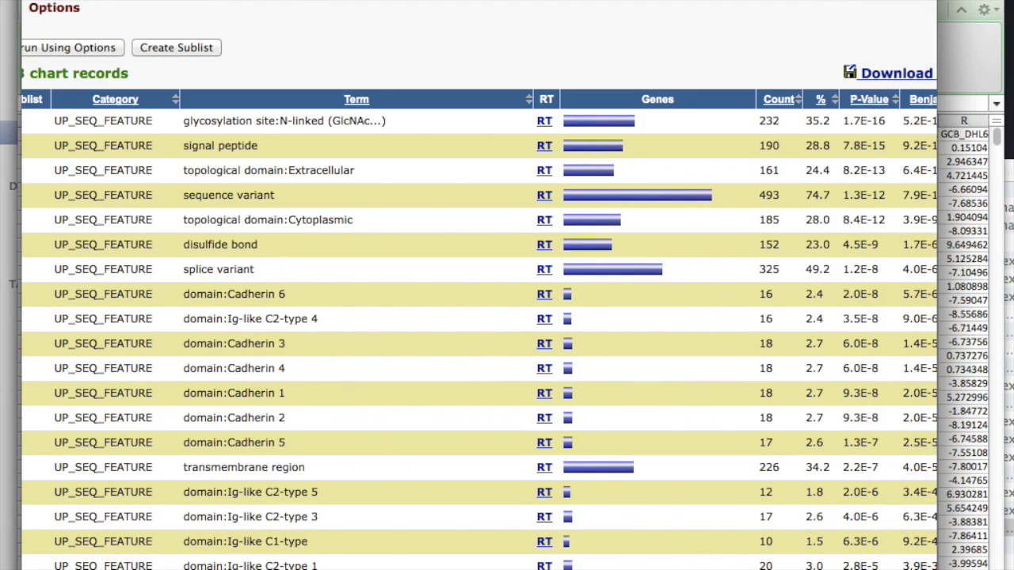
Switch to Ingenuity Pathway Analysis, reveal the full project names and close the Analysis Workflow Instructions
key(super+Tab)
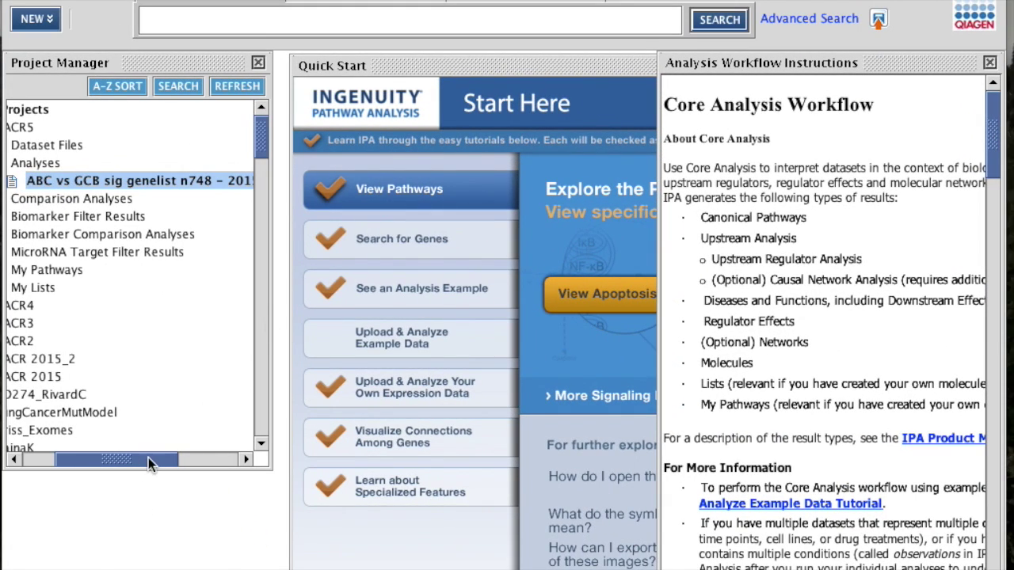
drag(148, 460, 133, 459)
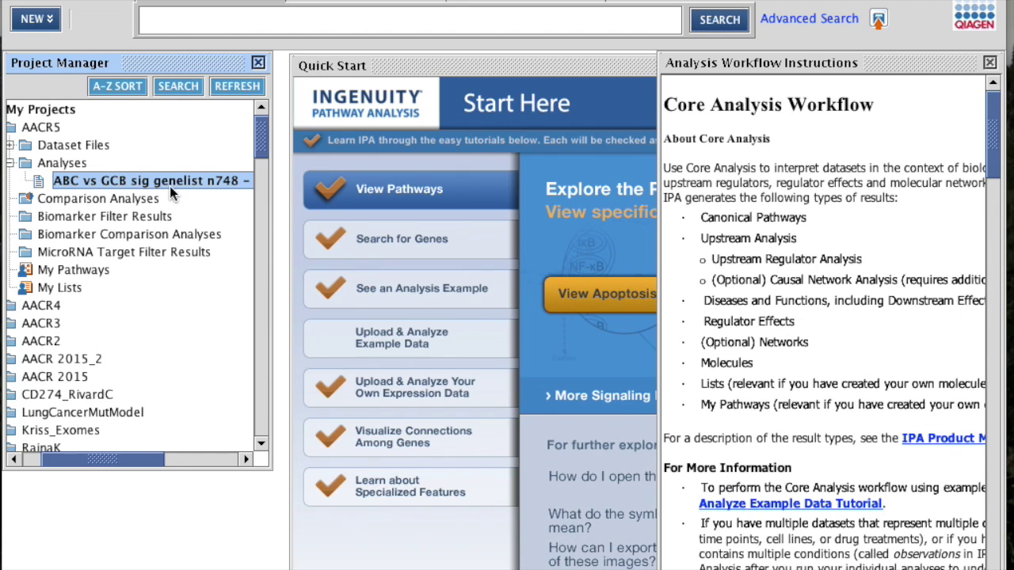
click(989, 63)
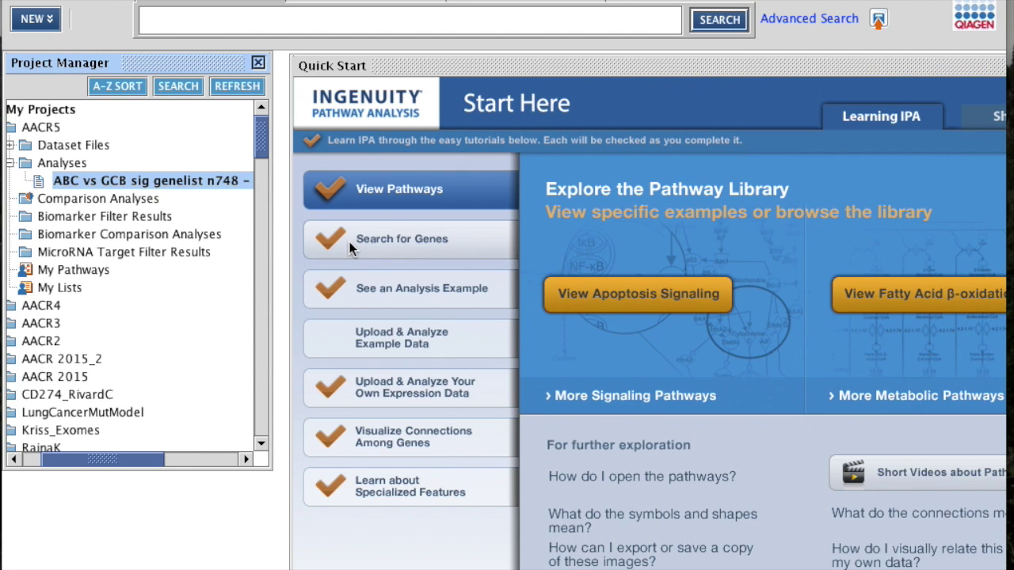
Open the ABC vs GCB sig genelist n748 analysis and review its summary of top canonical pathways, upstream regulators and bio functions
double_click(195, 179)
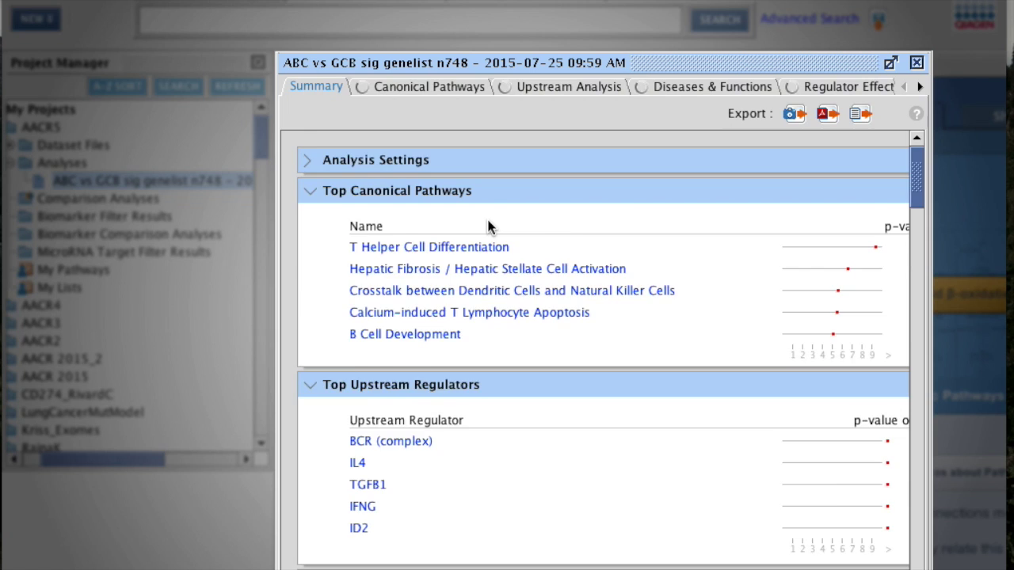
scroll(486, 224, down, 3)
scroll(489, 213, up, 3)
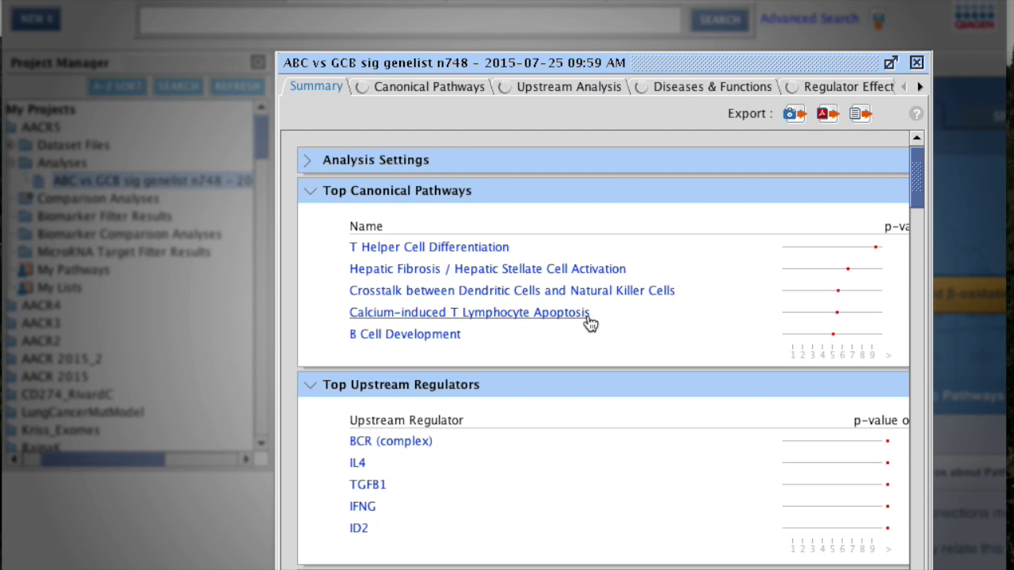
scroll(588, 321, down, 10)
scroll(588, 321, up, 9)
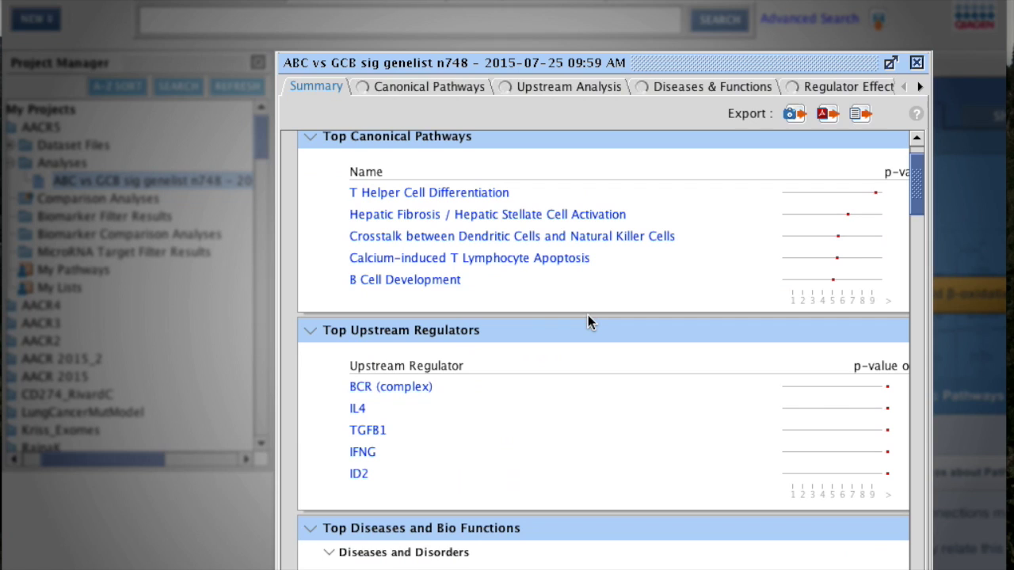
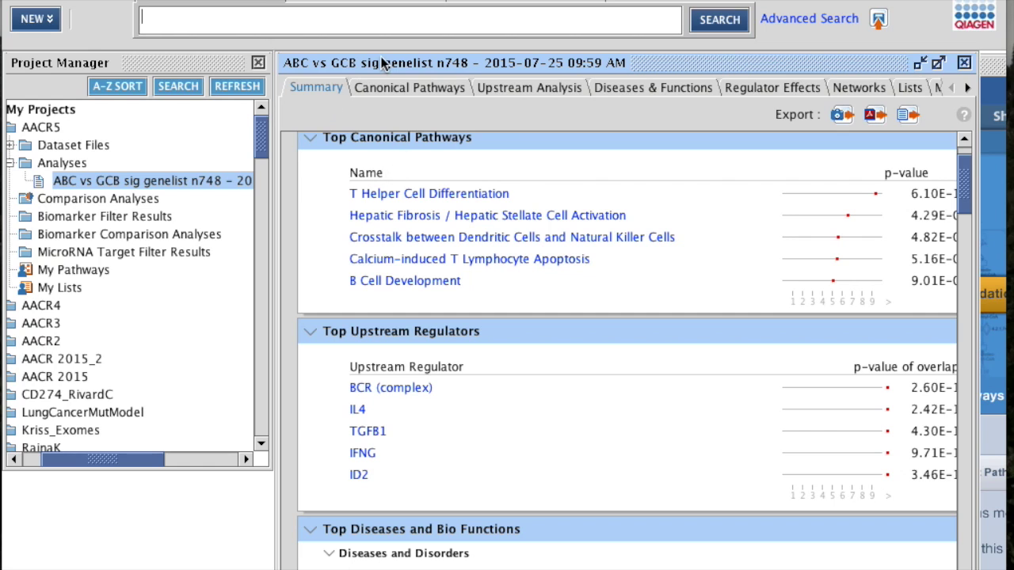
drag(383, 64, 384, 60)
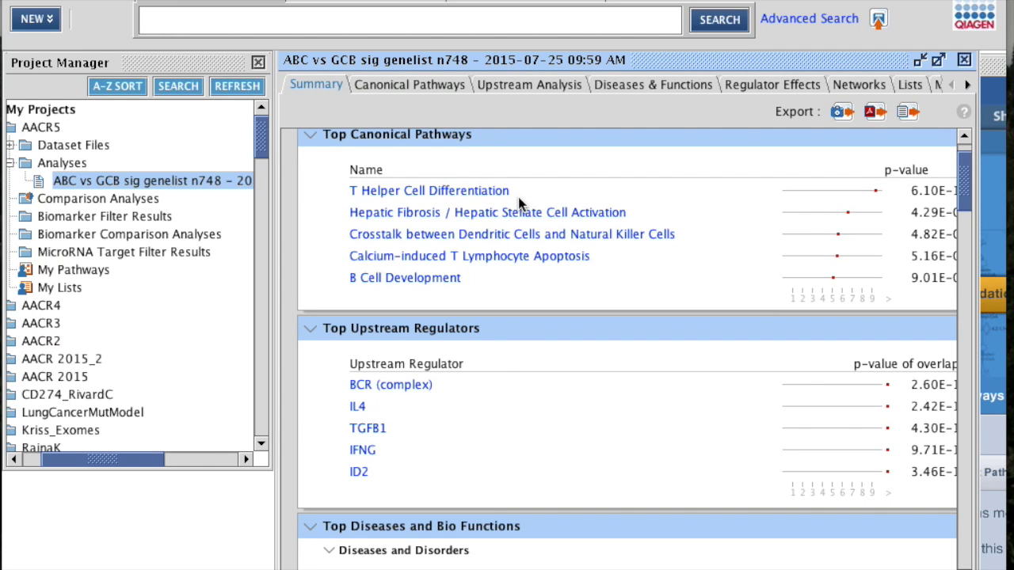
scroll(505, 321, up, 2)
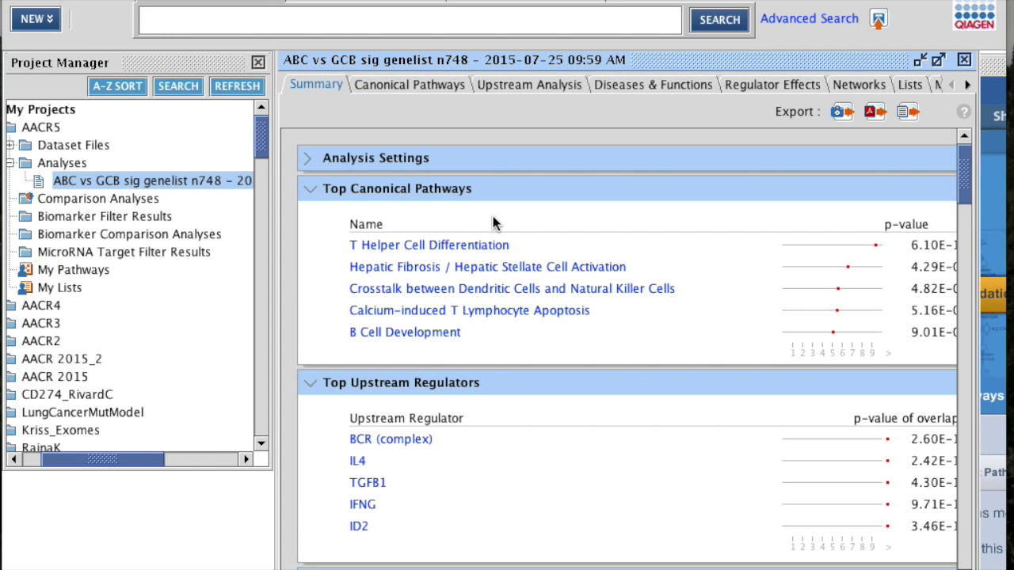
Show the analysis's Diseases and Bio Functions heat map and size its squares by # of genes
click(648, 81)
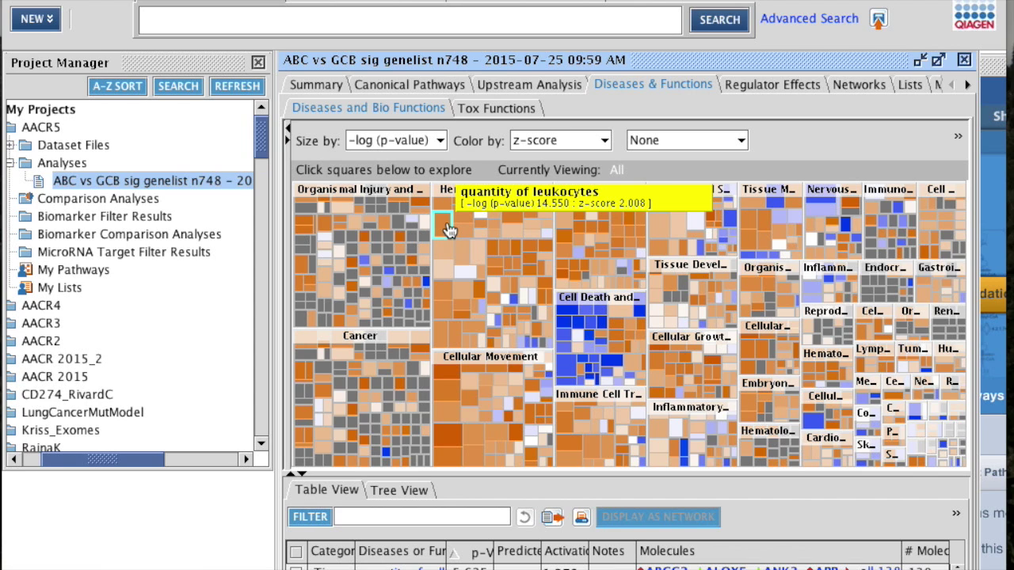
click(438, 142)
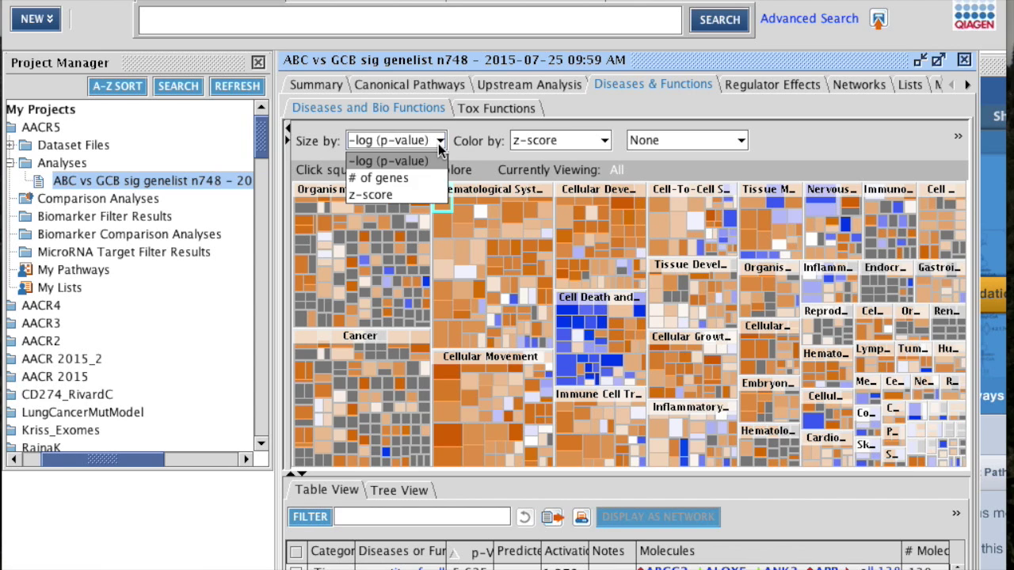
click(406, 173)
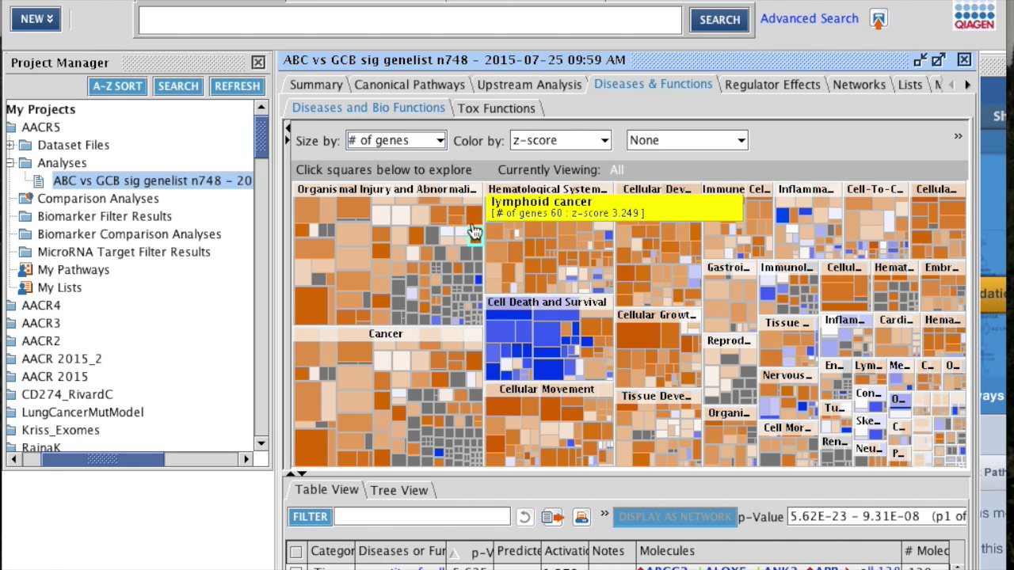
Drill down through Organismal Injury and Abnormalities to cancer in the heat map and open the evidence for the cancer function
click(316, 306)
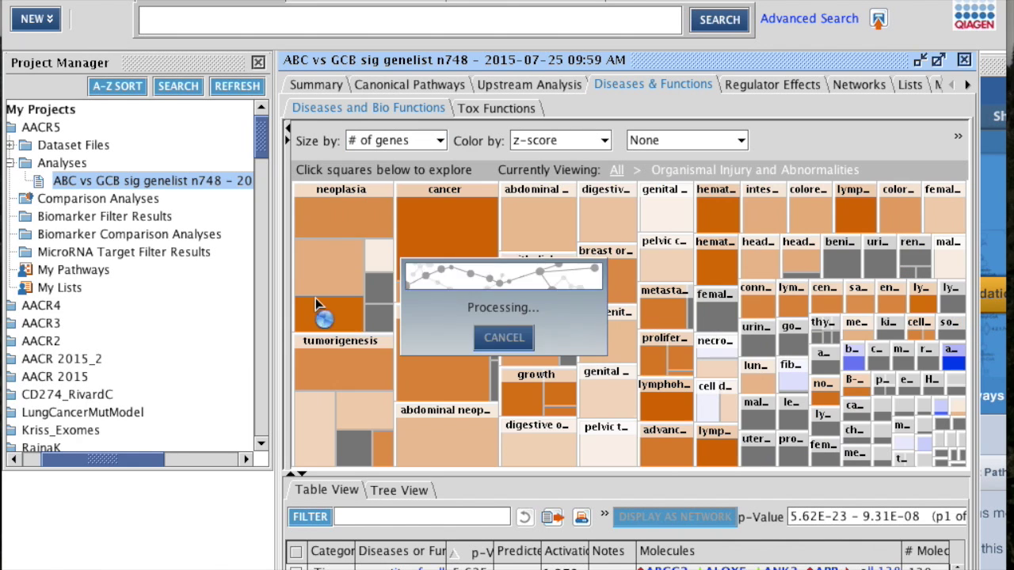
click(460, 219)
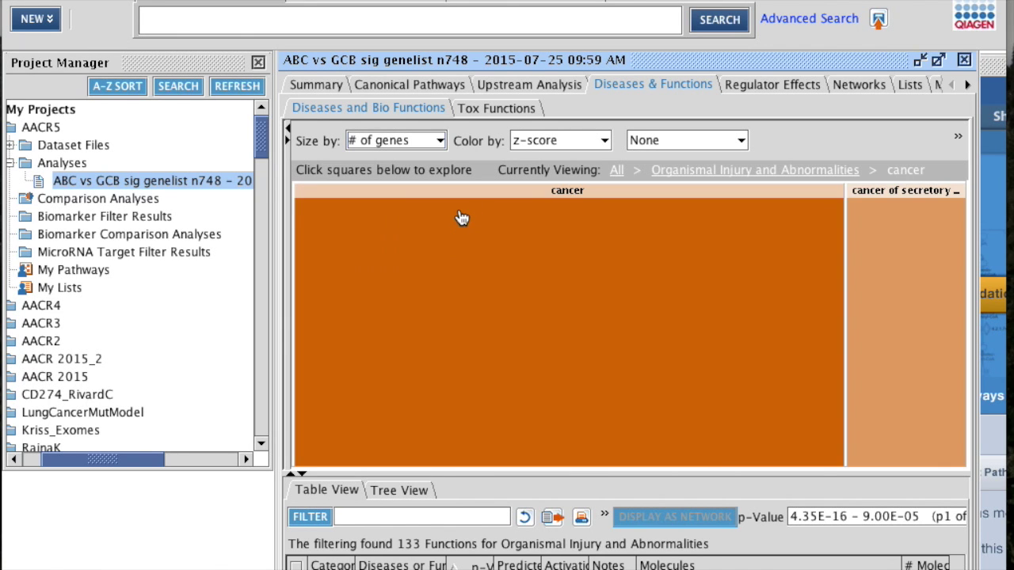
click(512, 291)
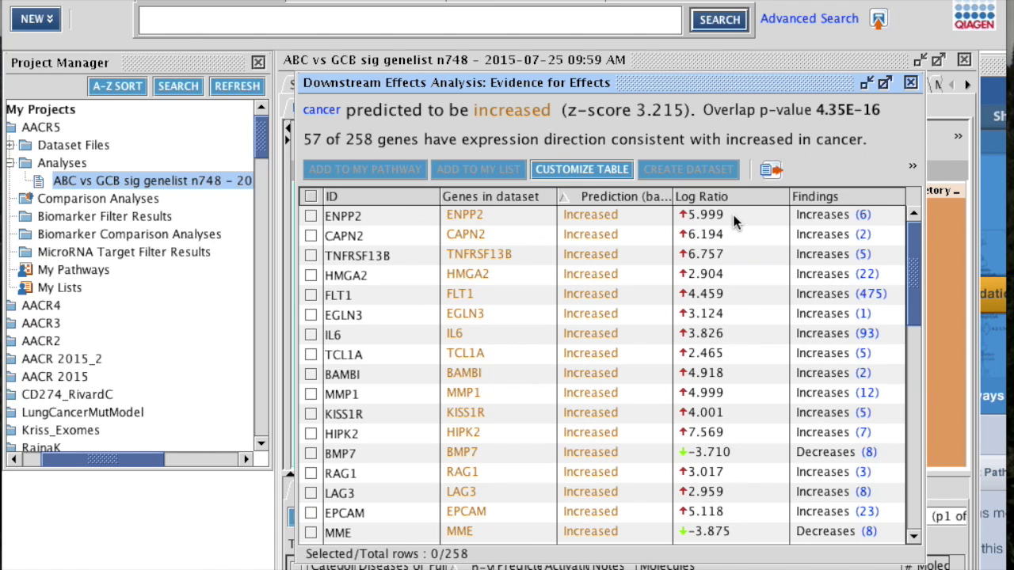
Look through the genes, predictions, log ratios and findings supporting the cancer effect and close the evidence window
mouse_move(628, 224)
scroll(525, 218, down, 10)
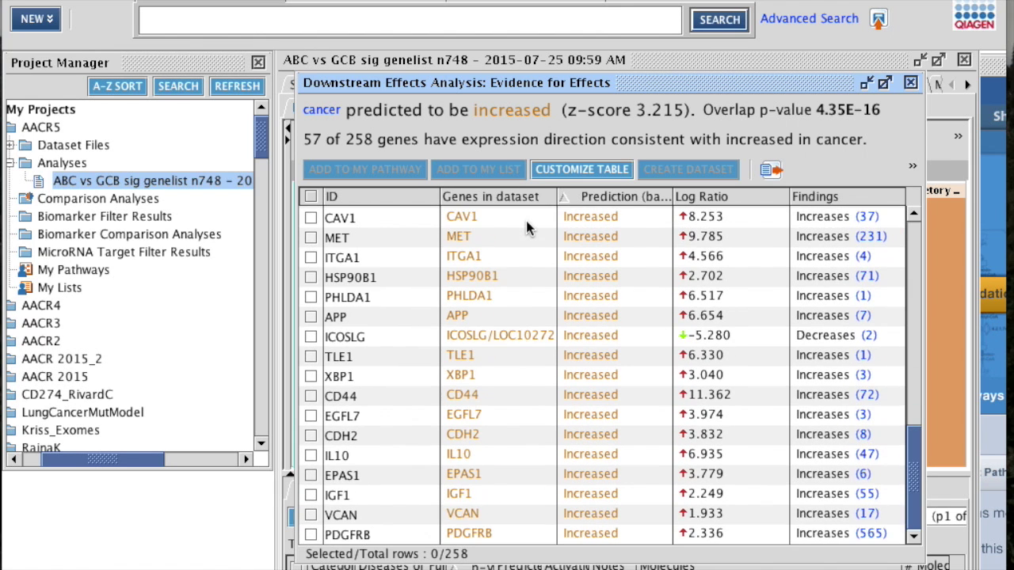
scroll(526, 223, up, 10)
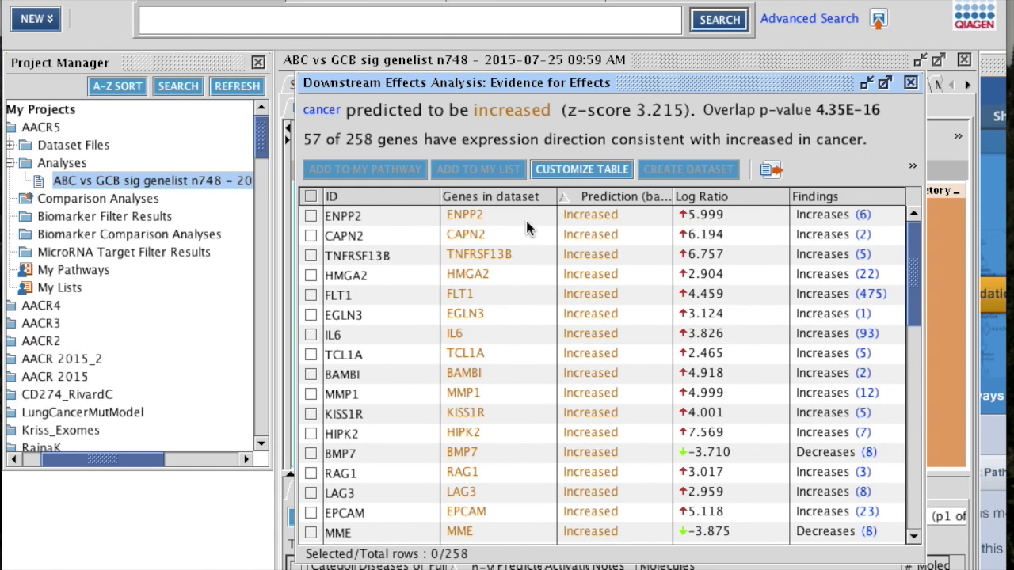
mouse_move(625, 279)
click(911, 82)
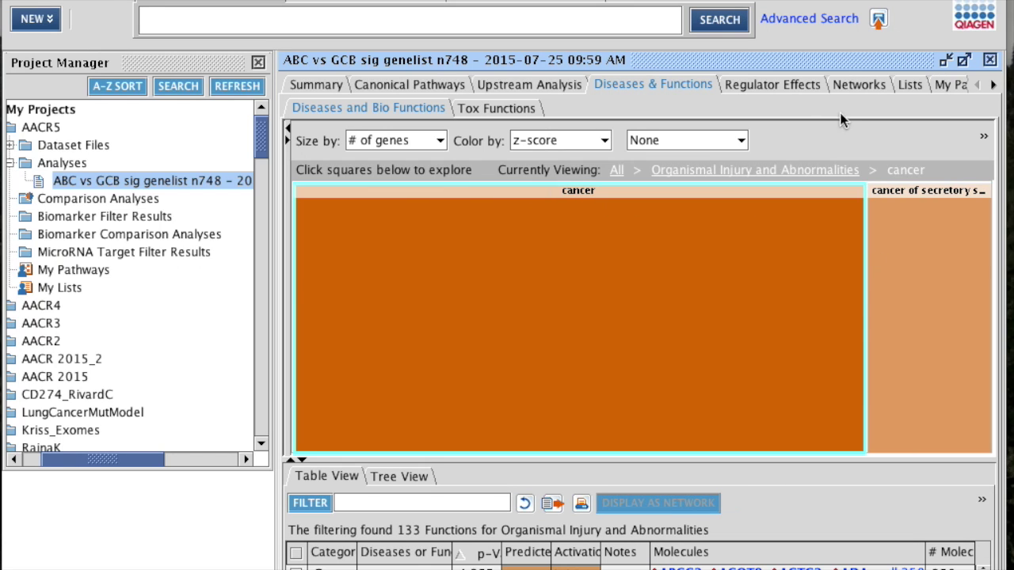
Move the heat map back up from cancer through Organismal Injury and Abnormalities to the view of all categories
click(983, 136)
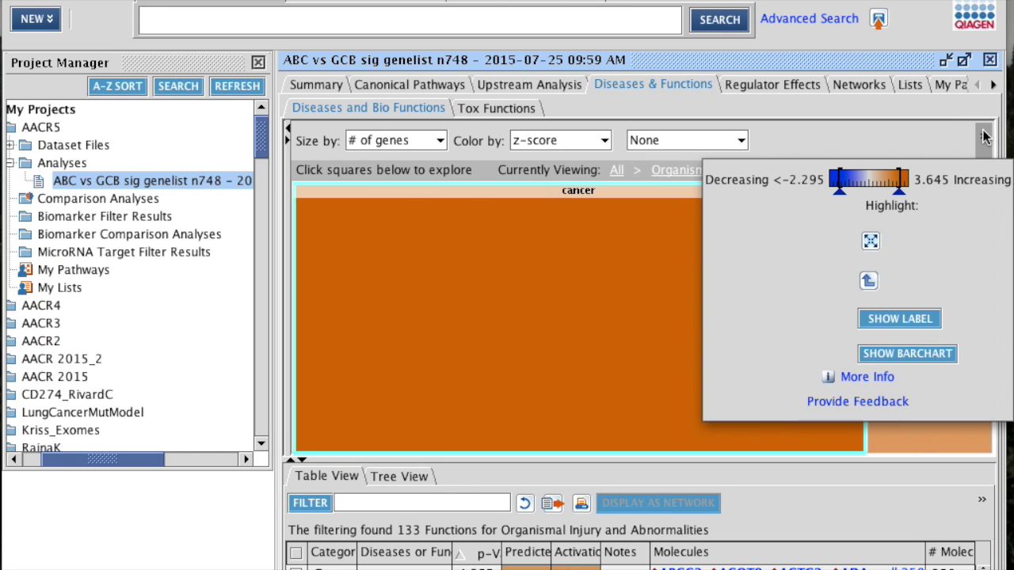
click(869, 281)
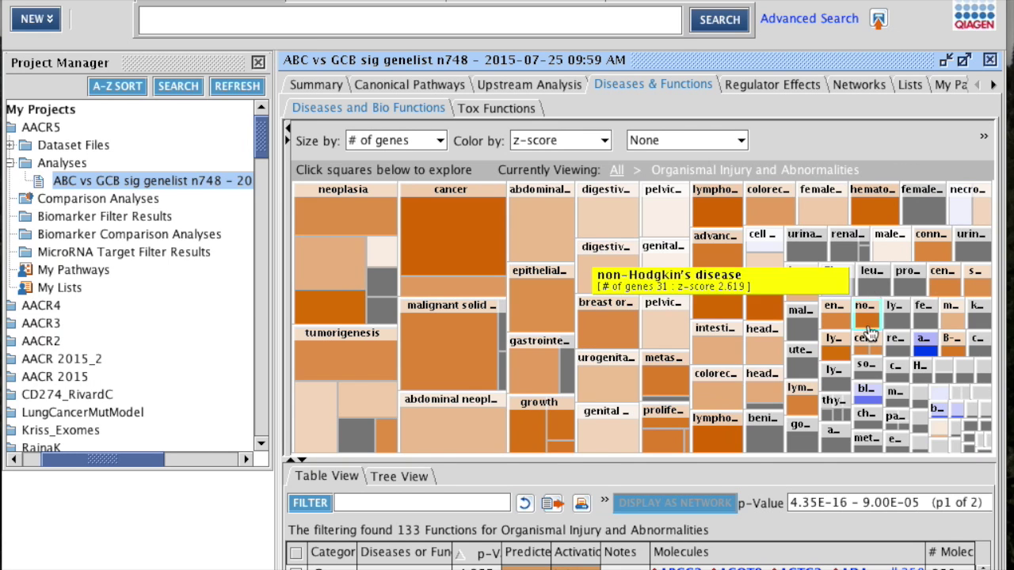
click(984, 137)
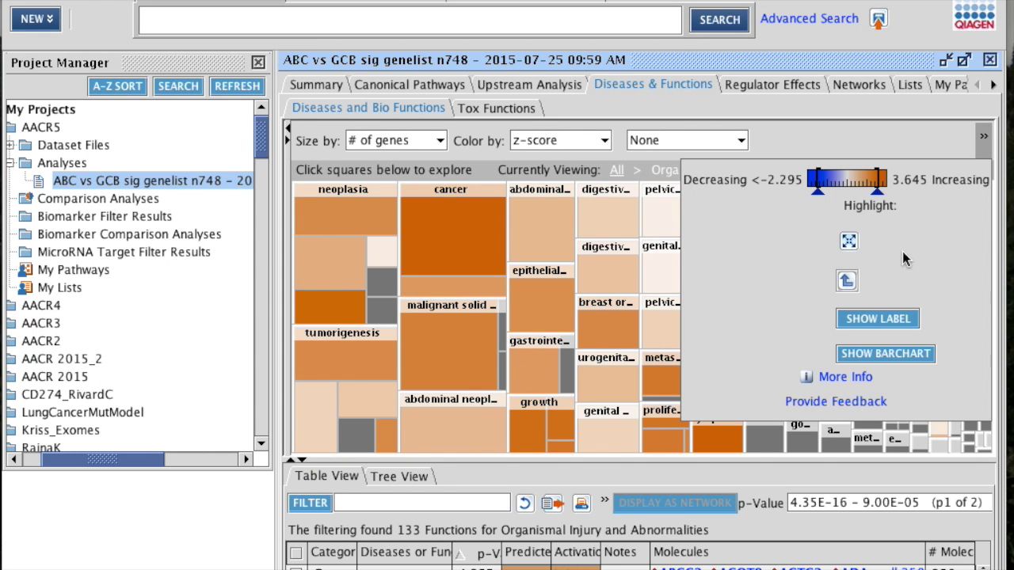
click(867, 281)
click(983, 141)
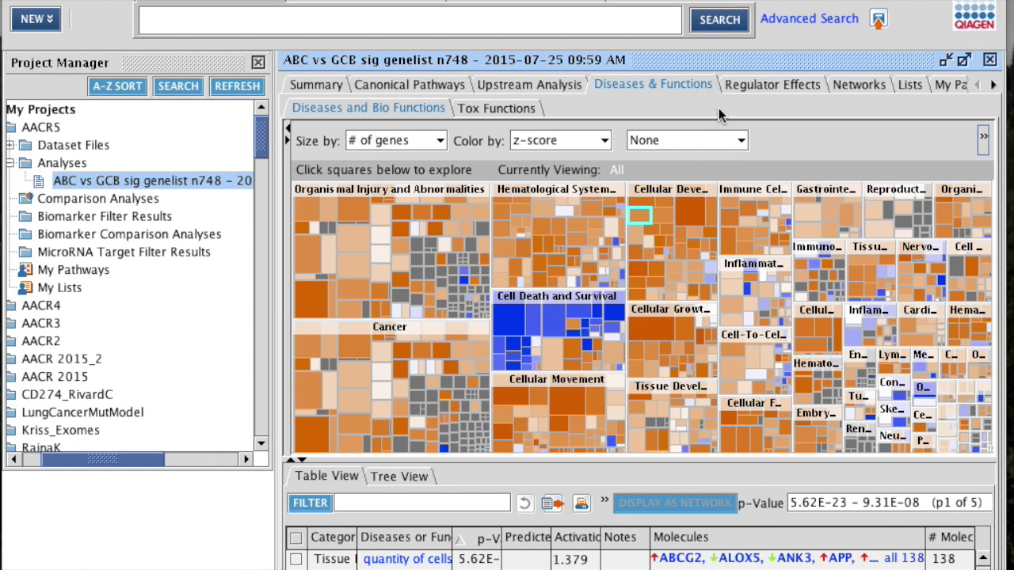
Show the analysis's Canonical Pathways chart in horizontal orientation and look through the ranked pathways
click(451, 85)
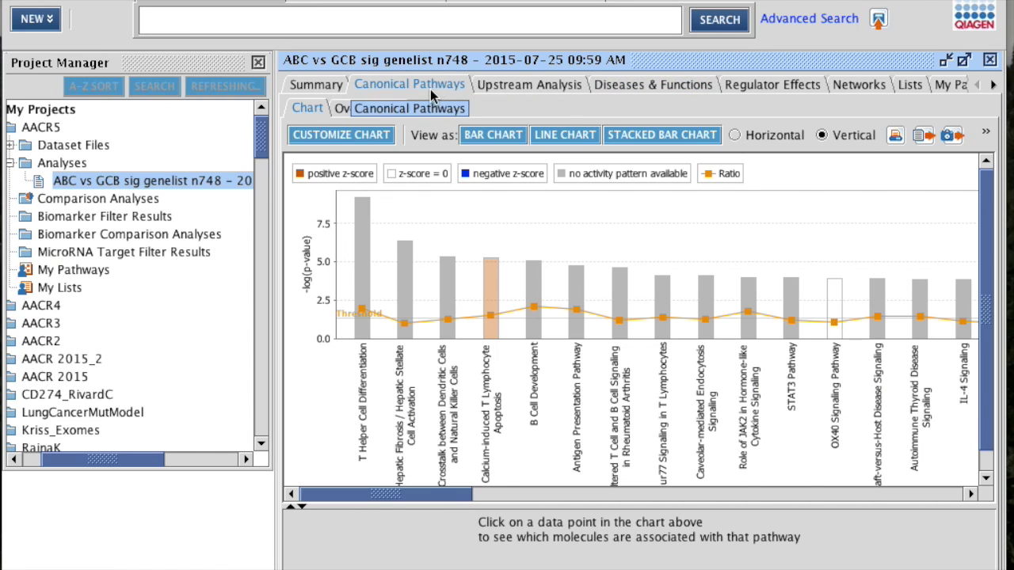
click(735, 136)
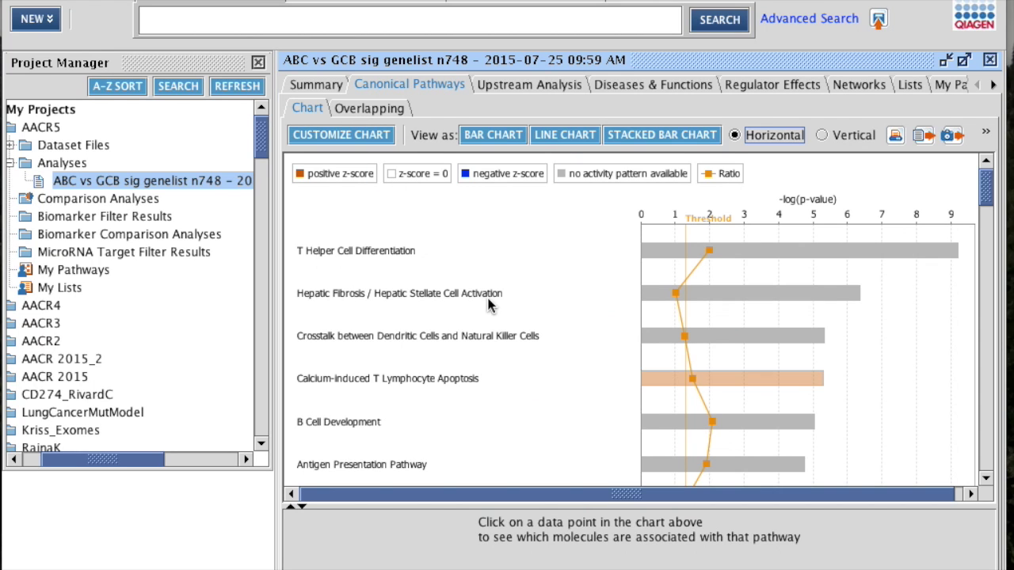
scroll(488, 301, down, 10)
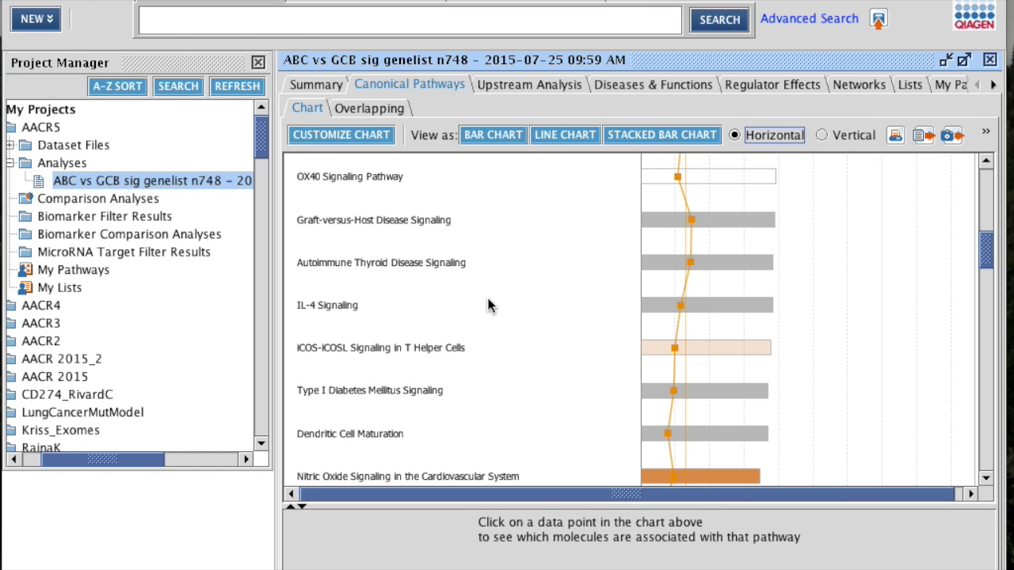
scroll(488, 305, up, 5)
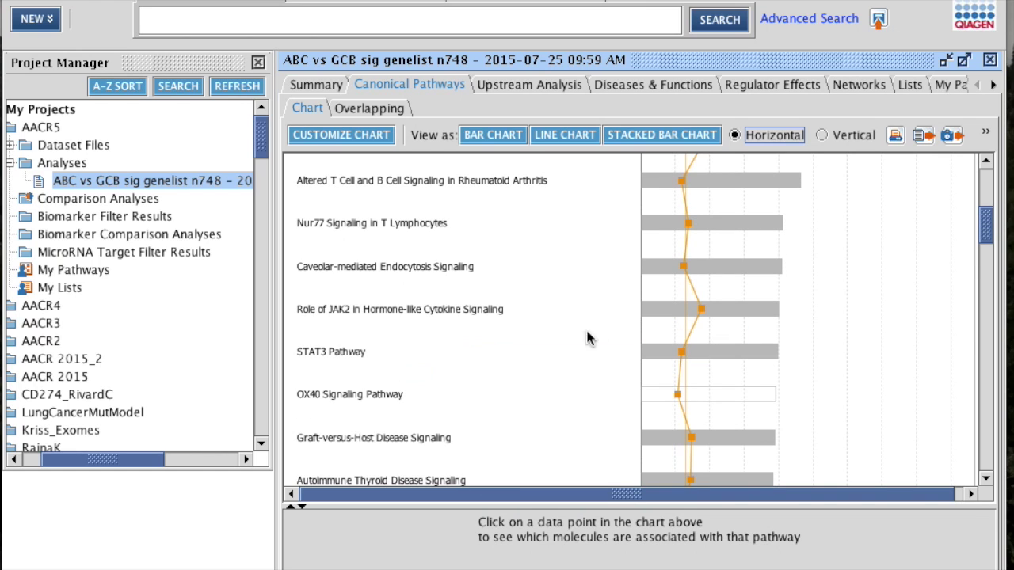
scroll(546, 349, up, 7)
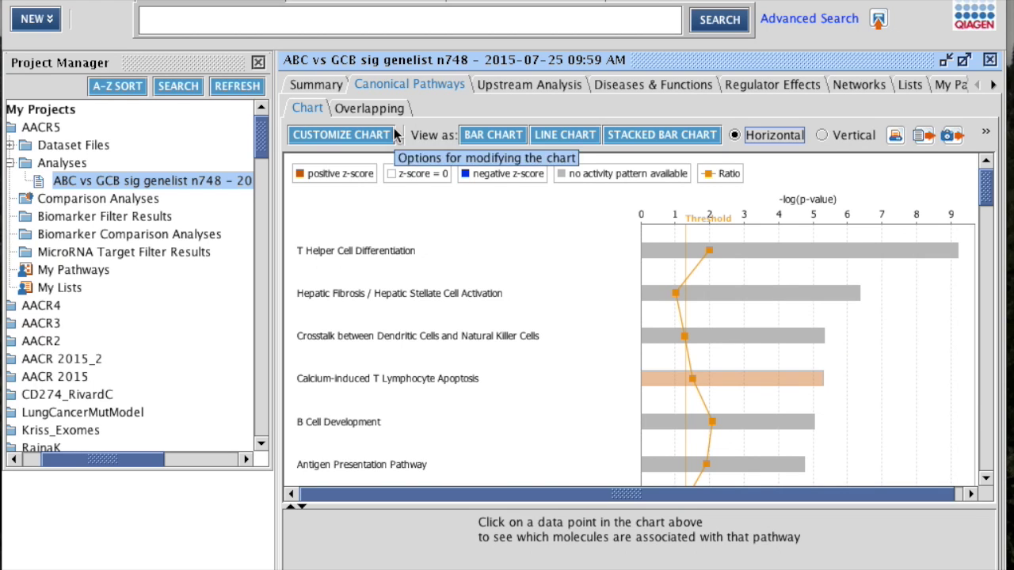
Show the overlapping canonical pathways network with the number of common genes on its links and examine the connections
click(379, 109)
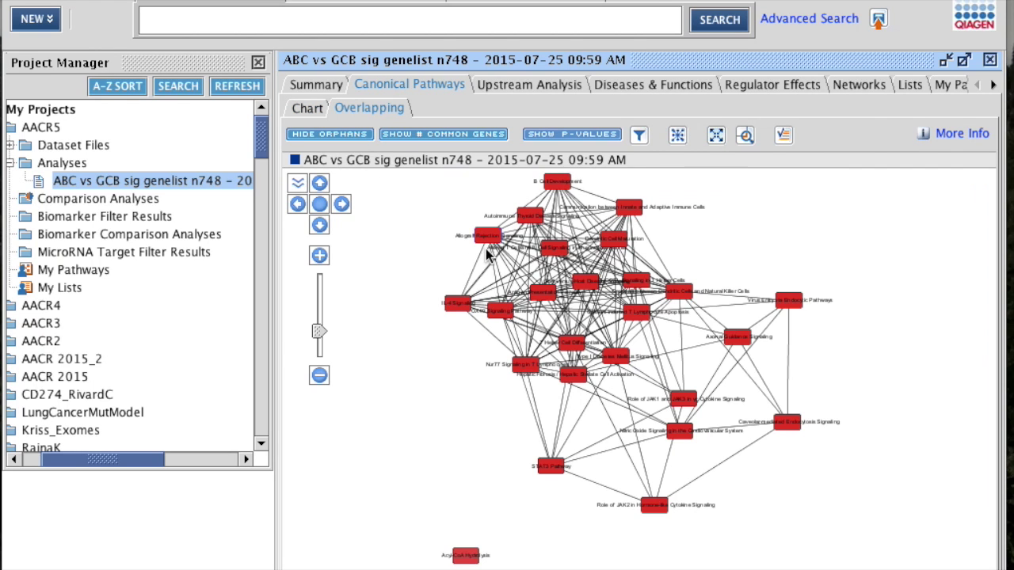
scroll(486, 252, up, 3)
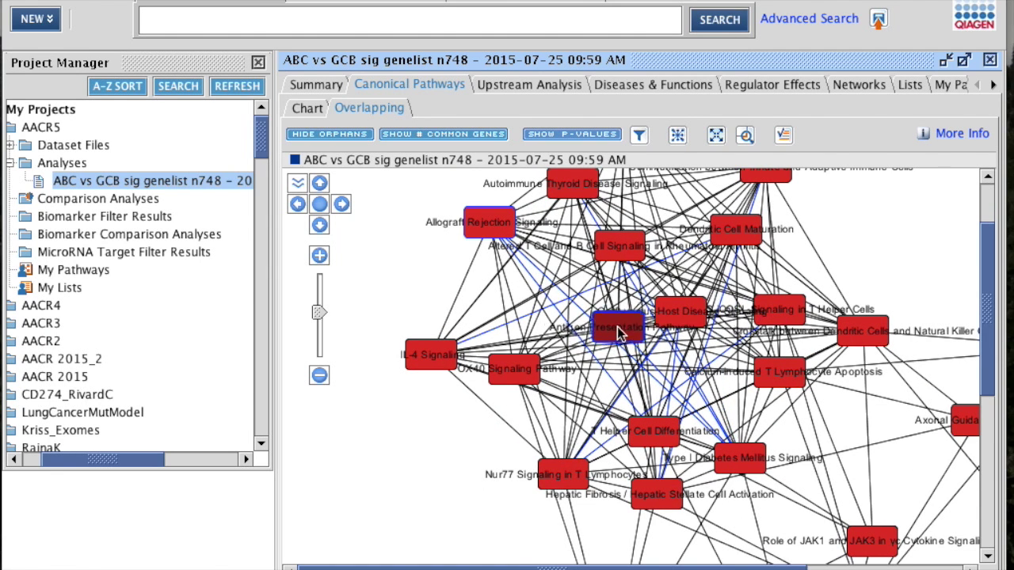
drag(621, 334, 612, 324)
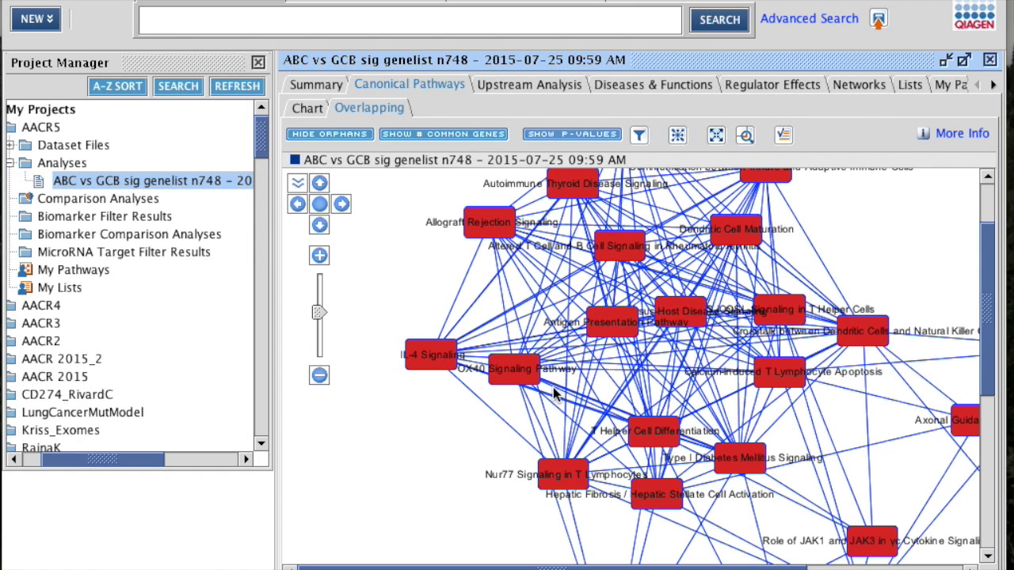
click(461, 139)
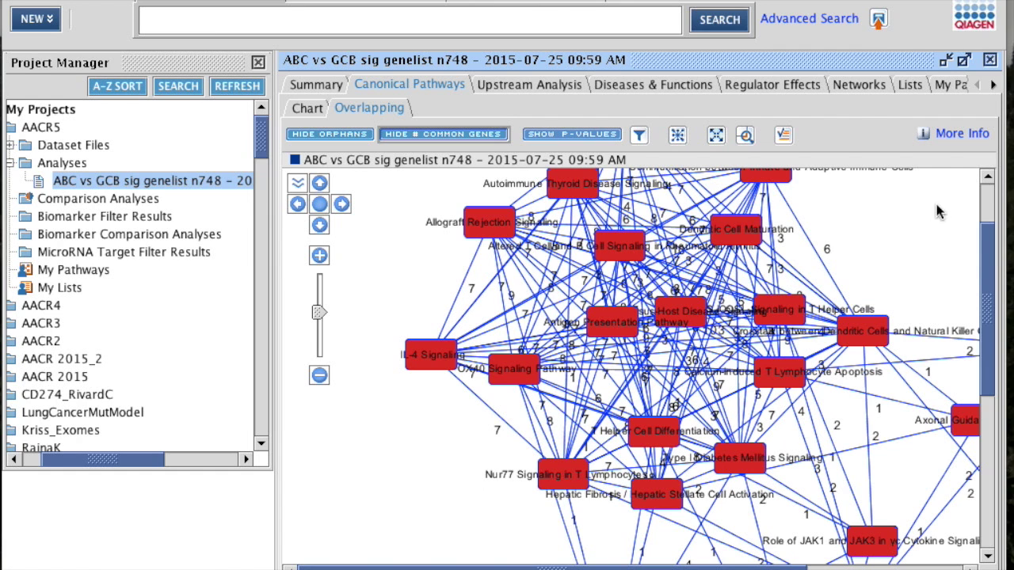
drag(988, 276, 985, 380)
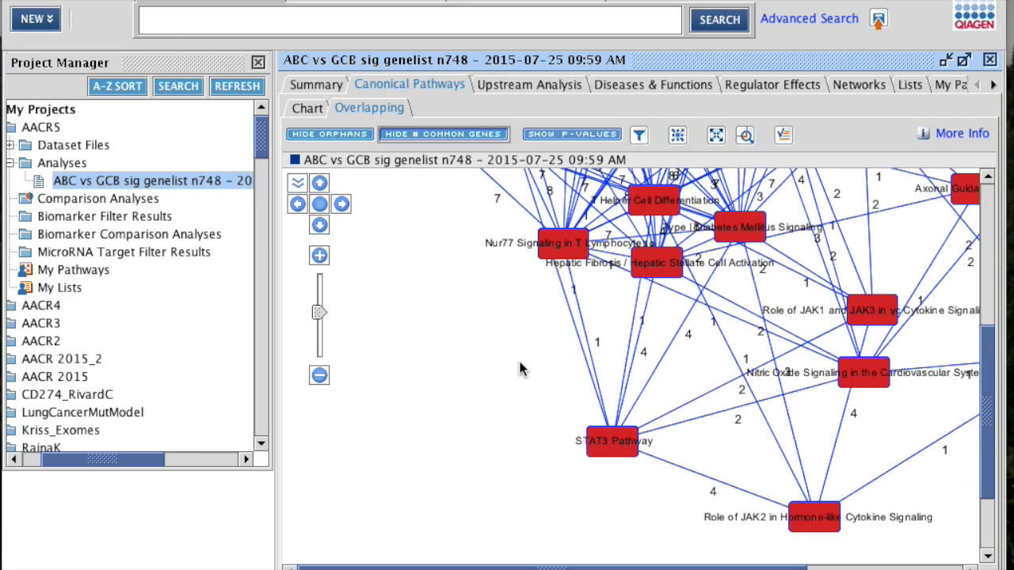
click(309, 109)
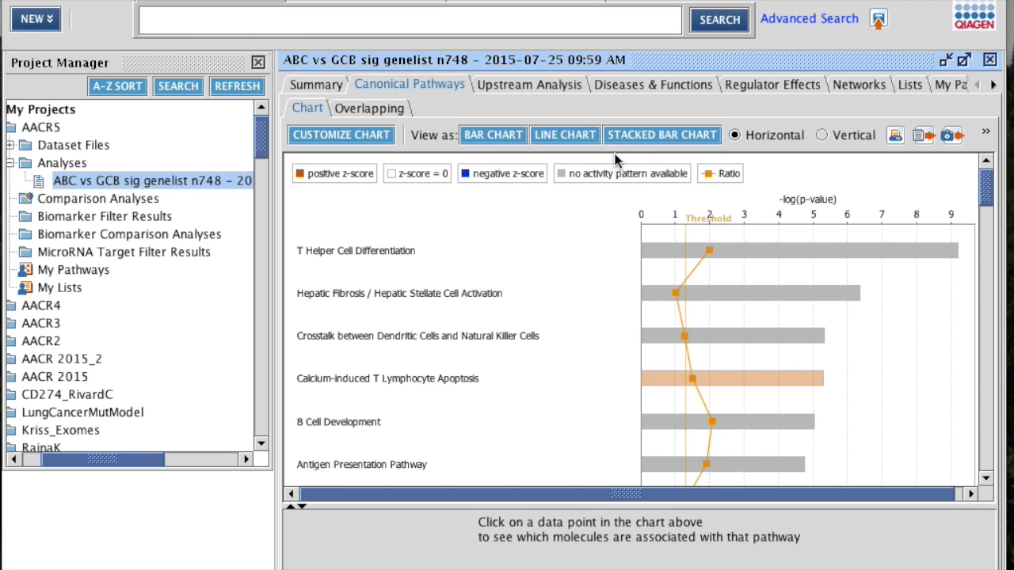
click(392, 112)
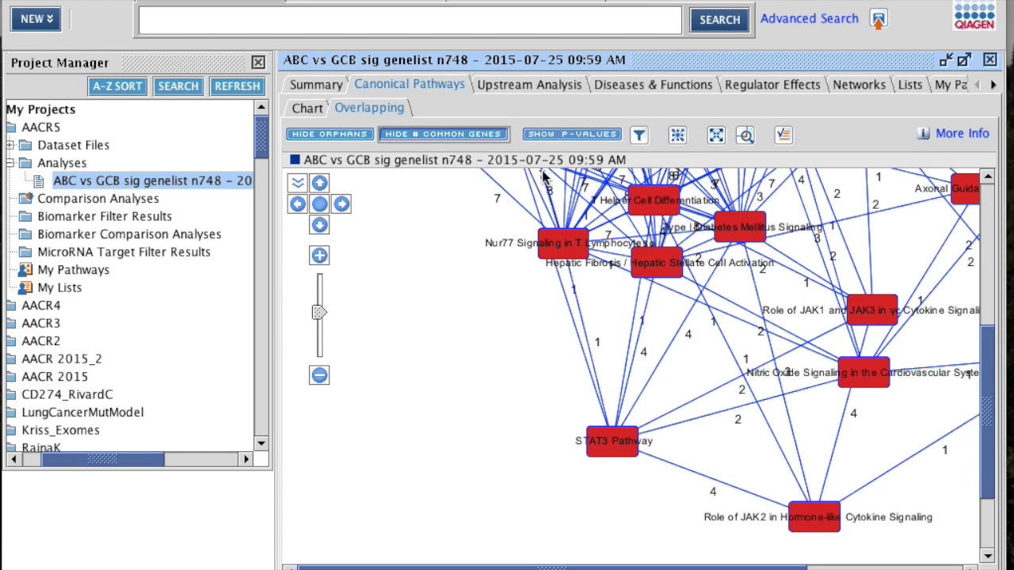
Filter the overlapping network to 15 significant pathways with a minimum of 2 common molecules
click(639, 136)
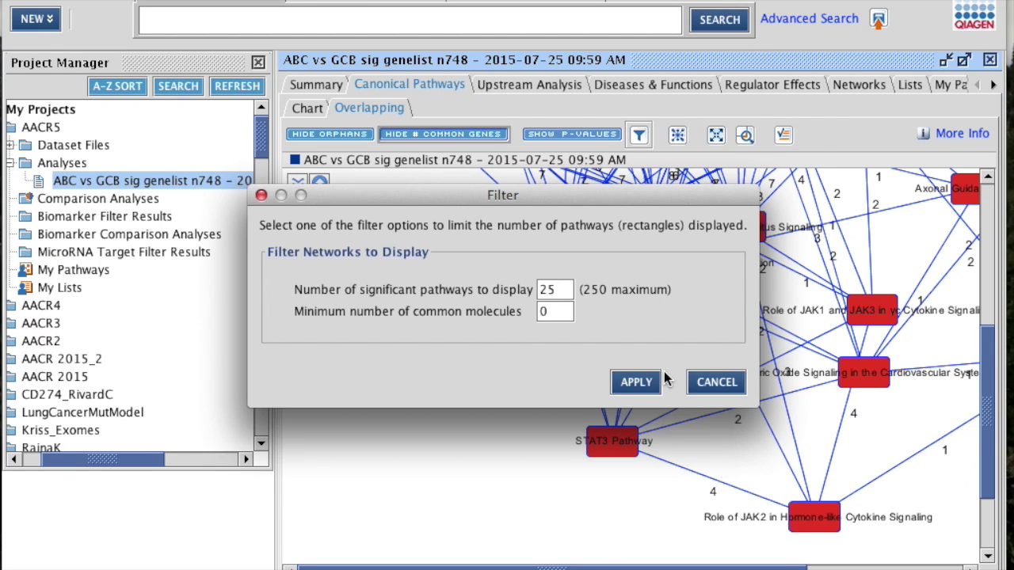
double_click(549, 289)
text(15)
double_click(550, 310)
text(2)
click(639, 385)
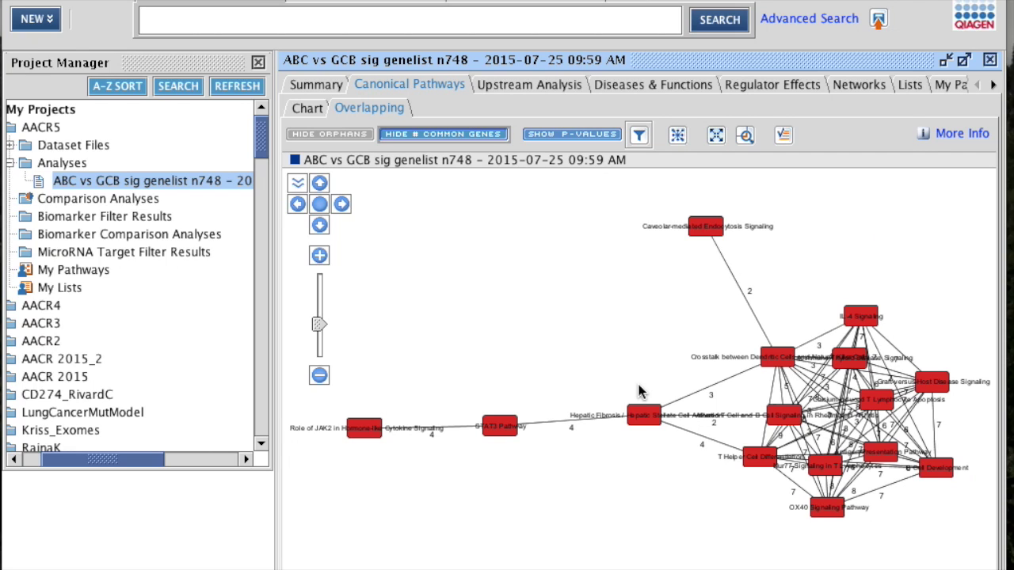
List the molecules of the Role of JAK2 in Hormone-like Cytokine Signaling pathway and enlarge the network area to inspect its links
click(355, 431)
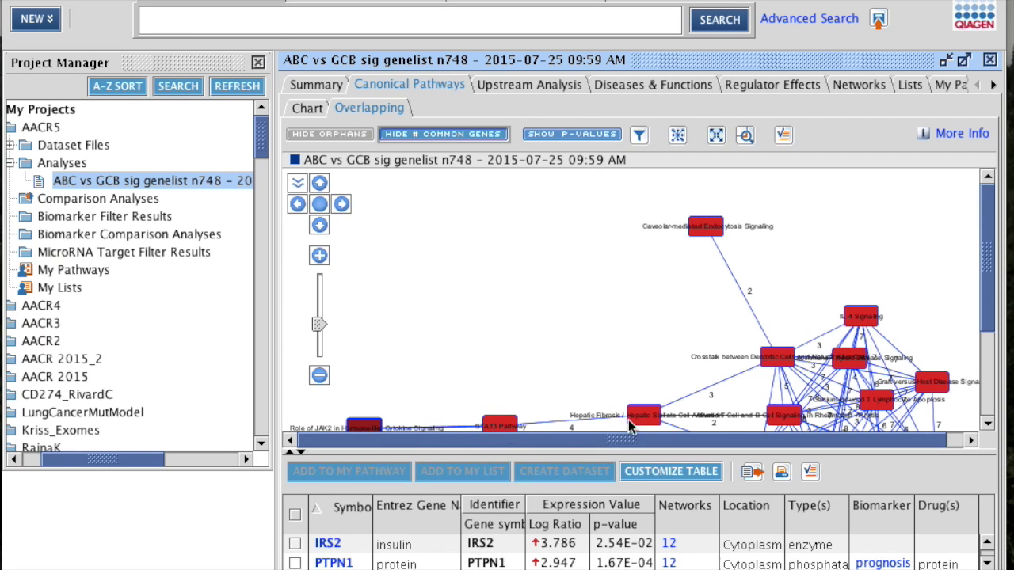
click(593, 266)
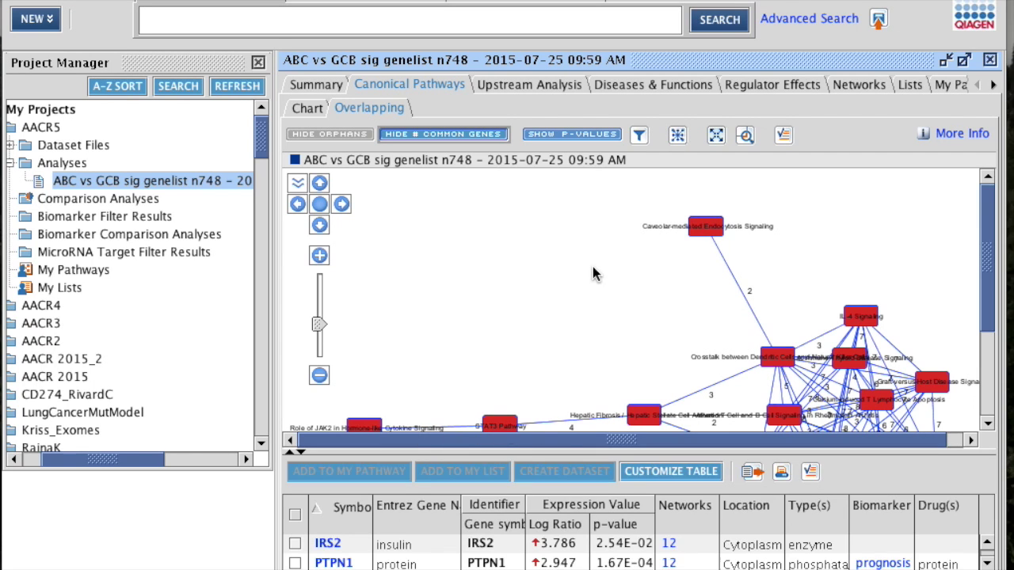
drag(888, 452, 888, 506)
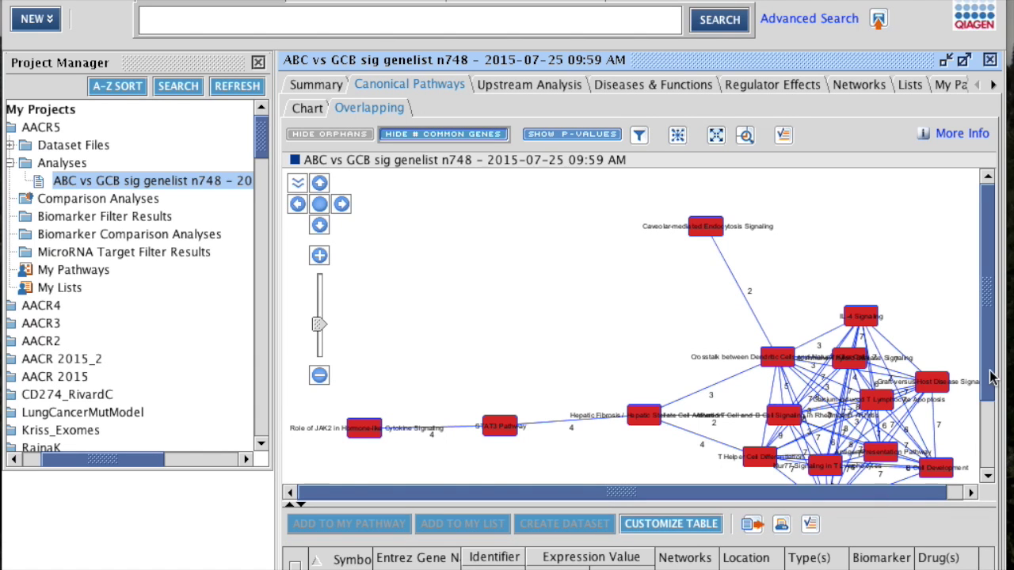
scroll(989, 380, down, 3)
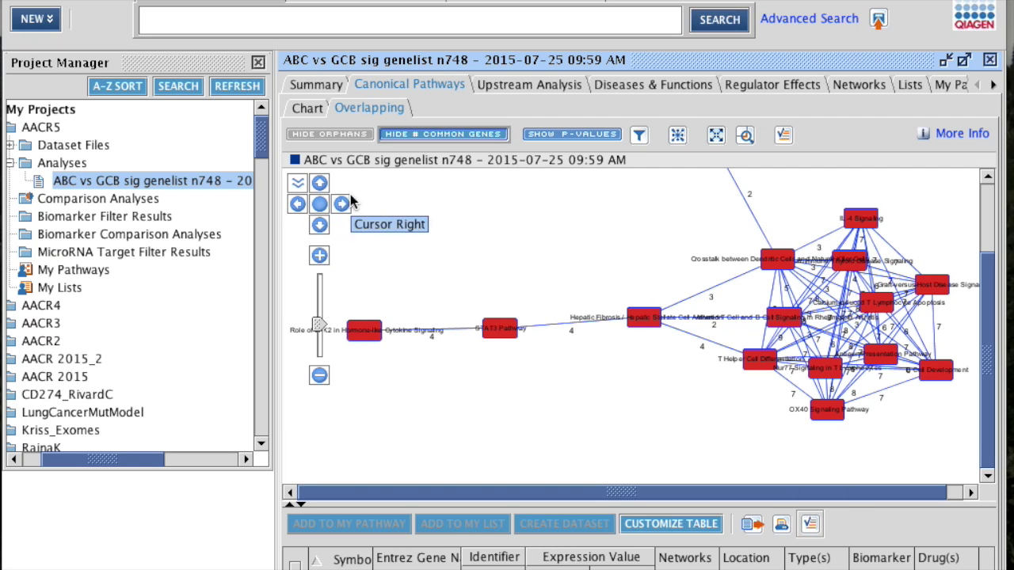
scroll(539, 347, up, 5)
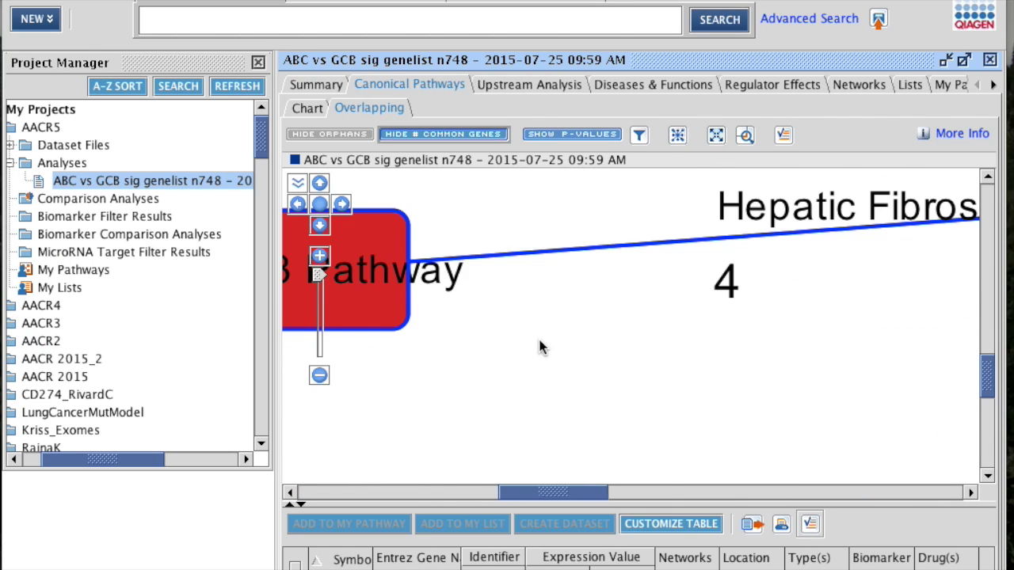
scroll(539, 347, down, 6)
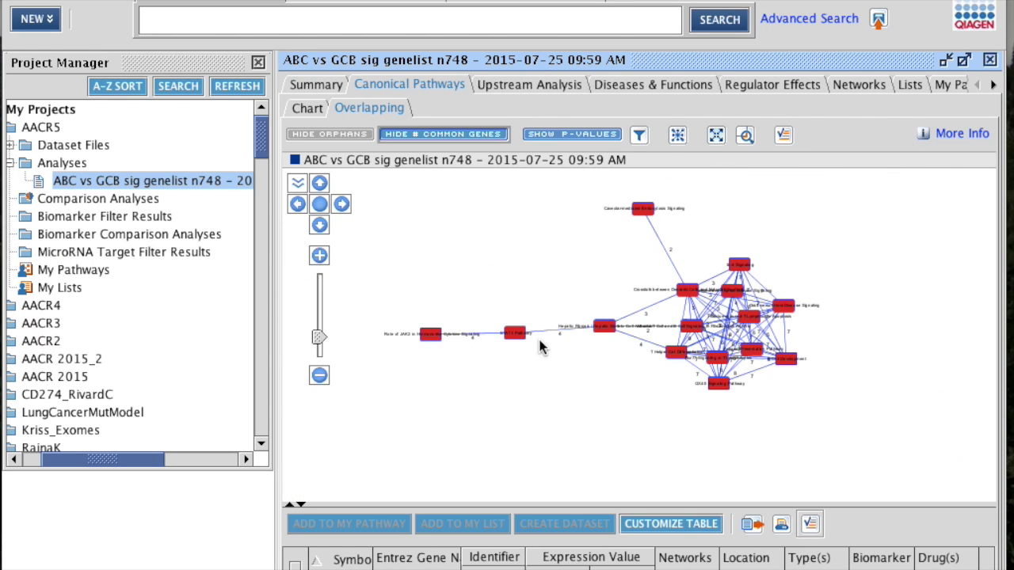
Spread out the dense pathway cluster by moving several nodes outward, including Graft-versus-Host Disease Signaling, and select that node
scroll(743, 267, up, 1)
drag(744, 267, 883, 140)
drag(689, 347, 463, 497)
drag(724, 384, 968, 511)
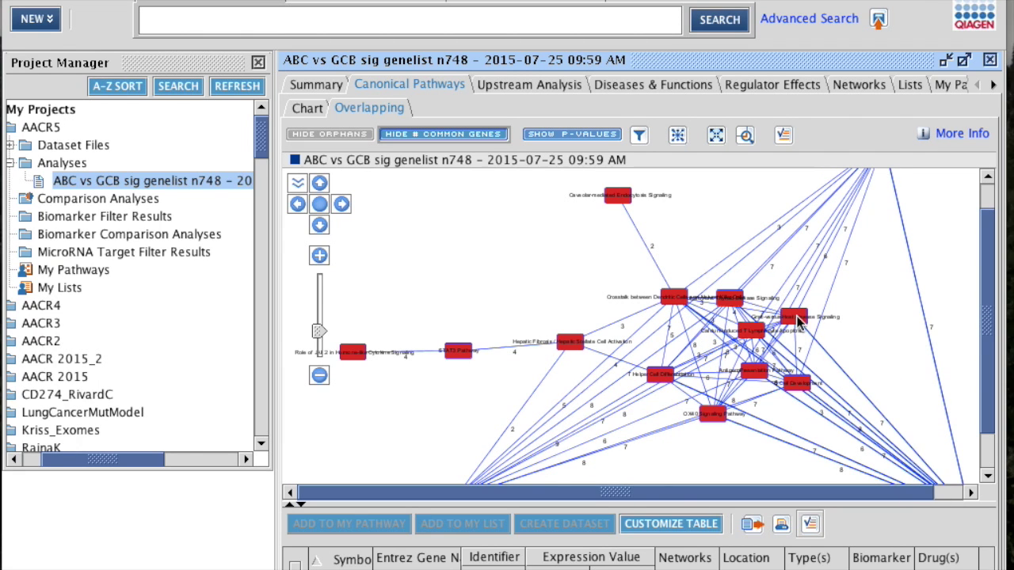
drag(799, 319, 893, 319)
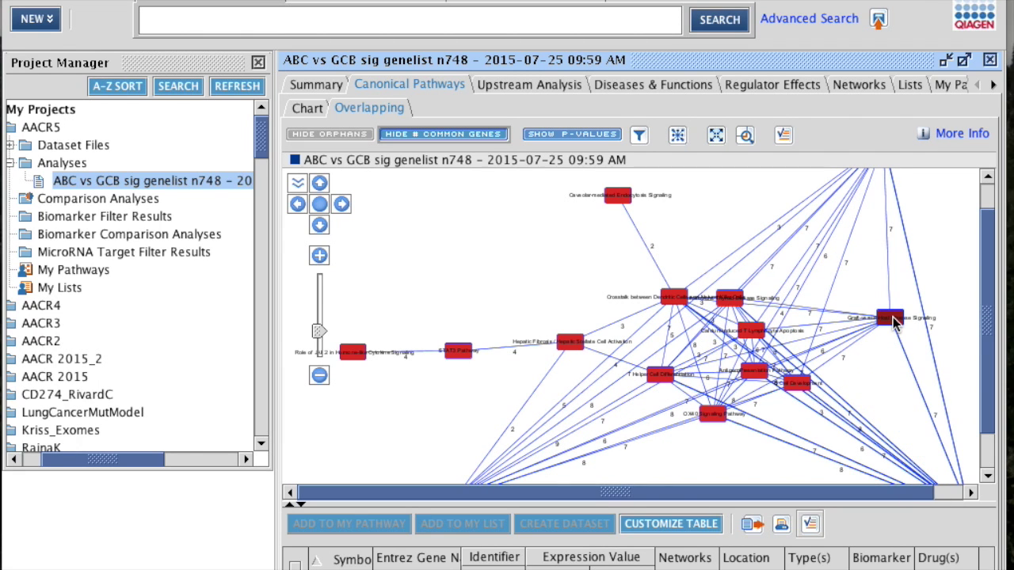
click(893, 317)
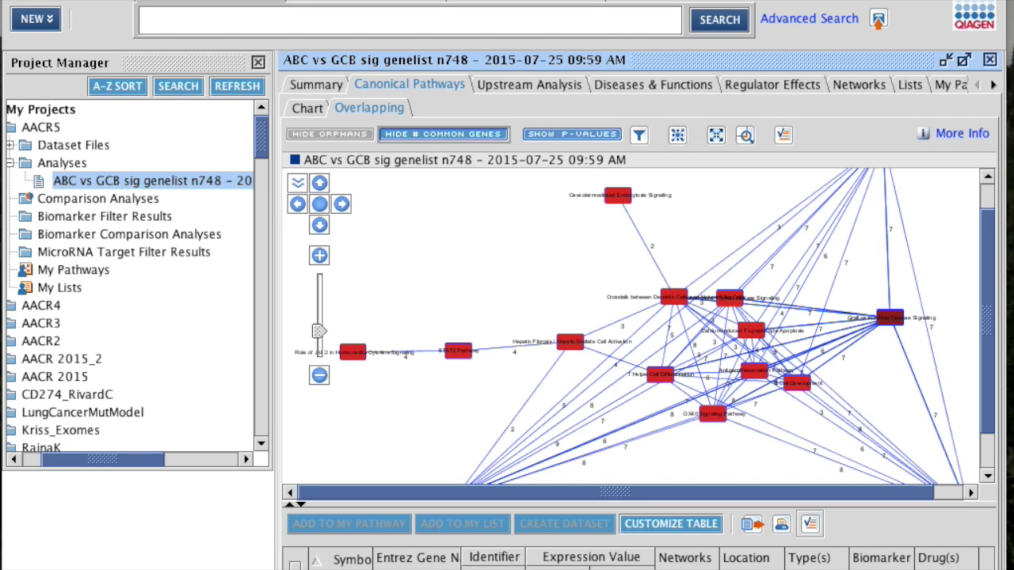
Return to the canonical pathways bar chart, list the molecules associated with STAT3 Pathway and enlarge their table
click(302, 113)
scroll(537, 280, down, 5)
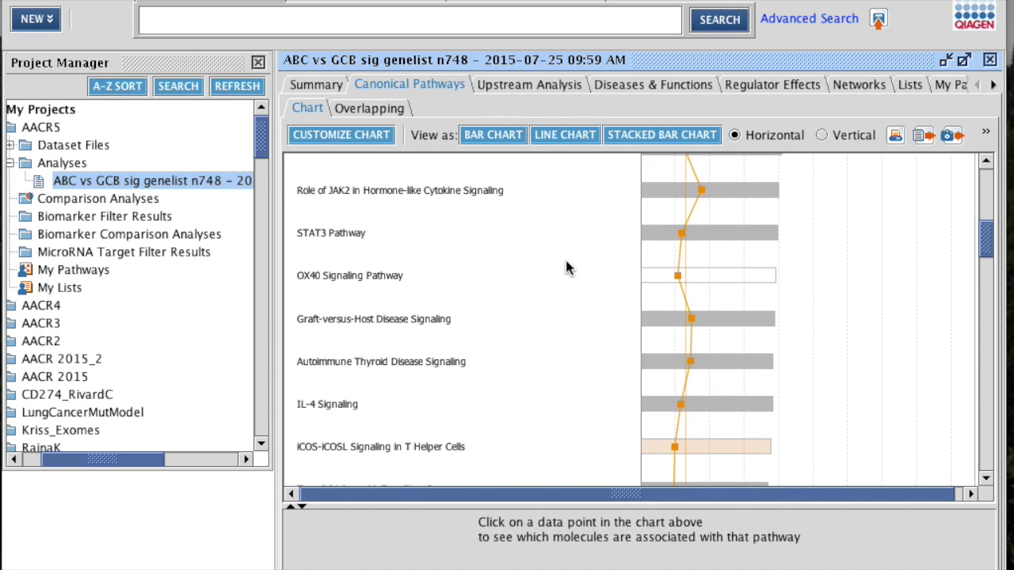
mouse_move(753, 240)
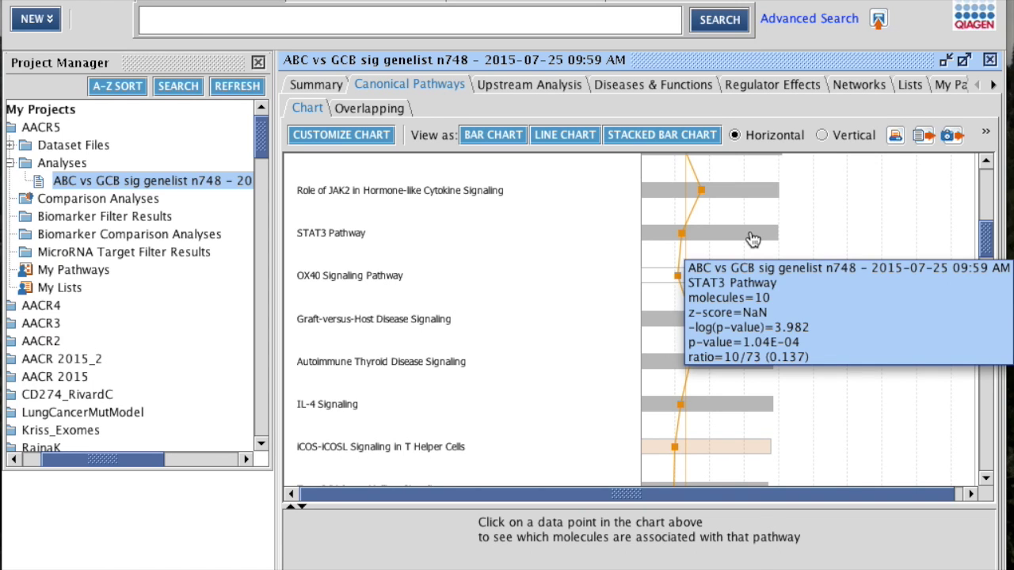
click(752, 240)
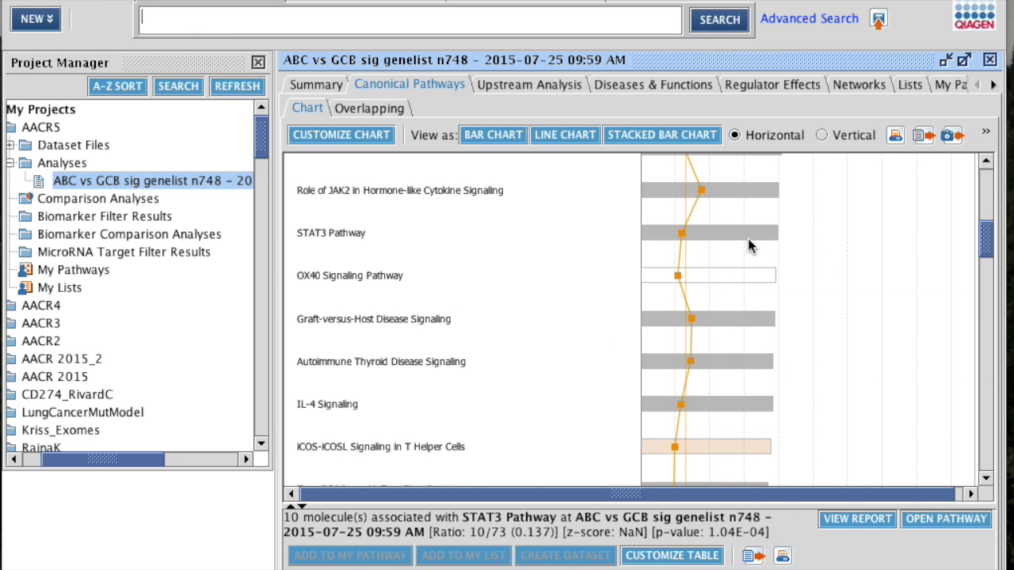
drag(745, 508, 735, 234)
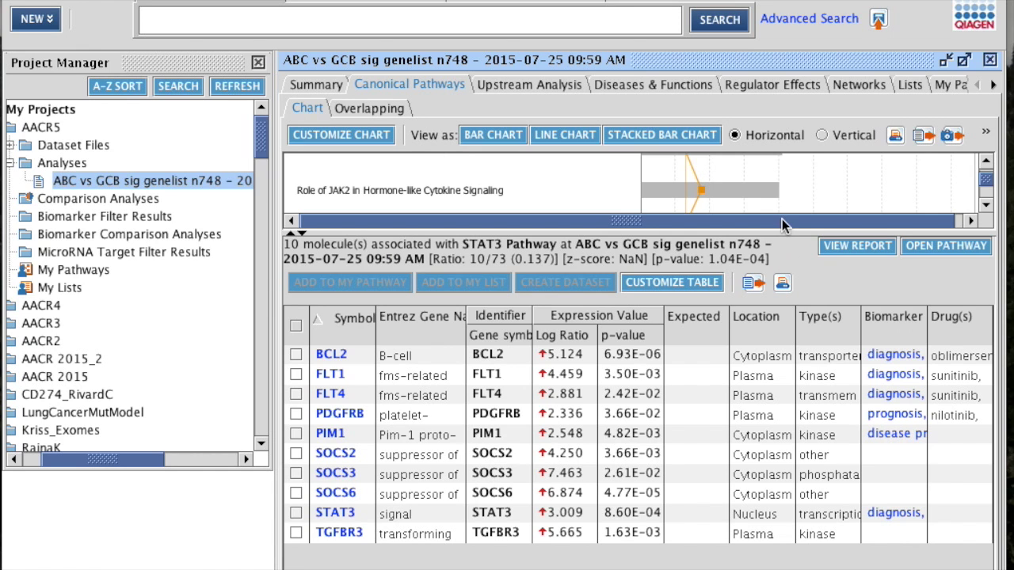
Shrink the molecule table to bring back the chart, reselect STAT3 Pathway and open its pathway diagram
drag(782, 236, 767, 384)
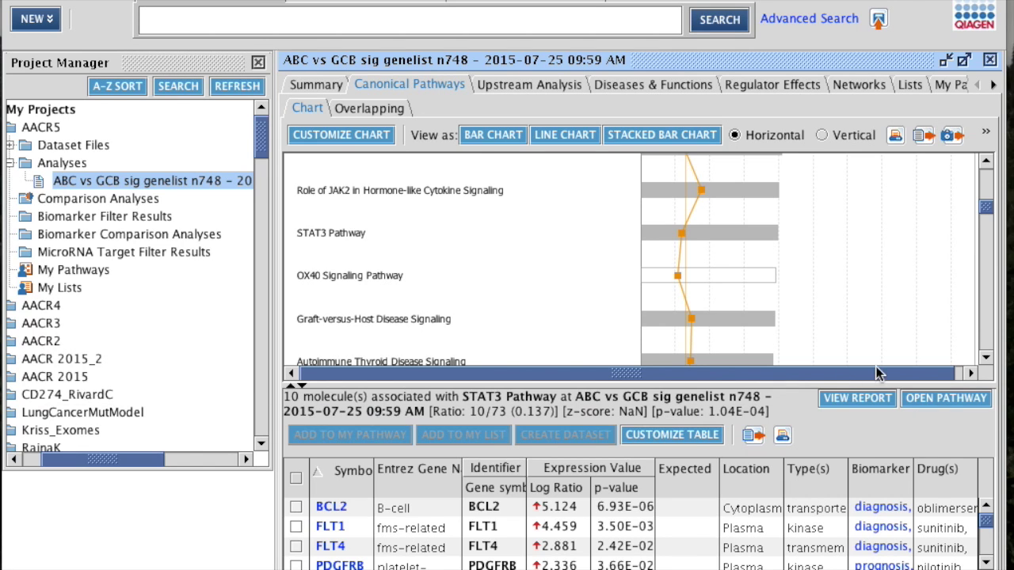
click(748, 233)
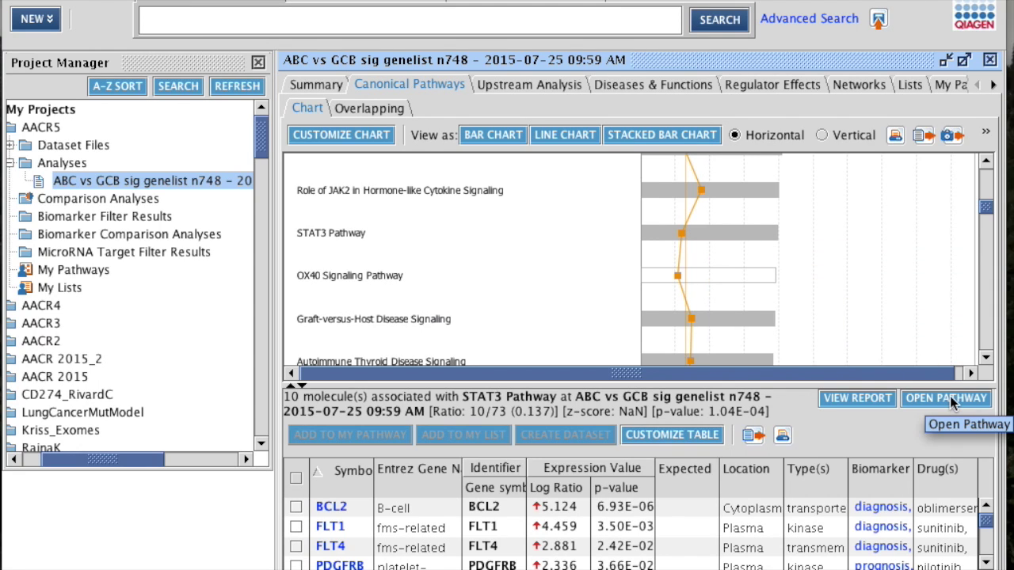
click(739, 242)
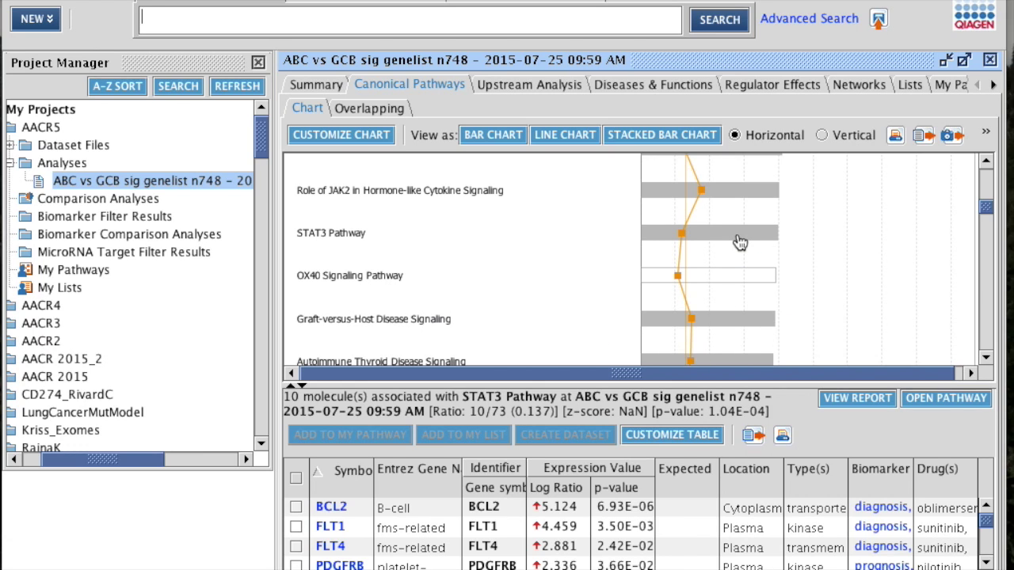
click(946, 399)
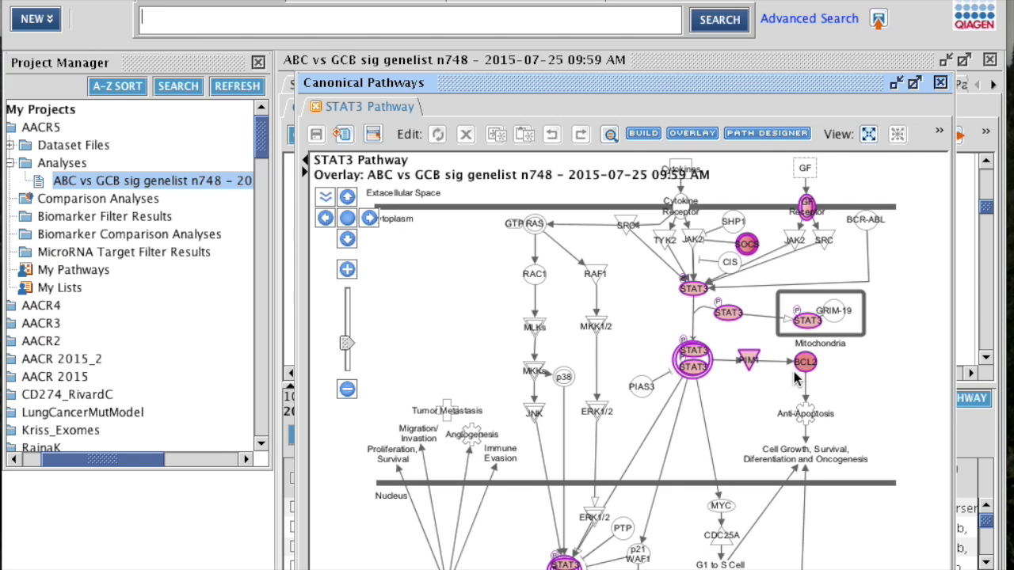
Examine the highlighted molecules in the STAT3 pathway diagram, including the GF Receptor, SOCS, STAT3 and BCL2
mouse_move(690, 372)
mouse_move(620, 559)
mouse_move(809, 217)
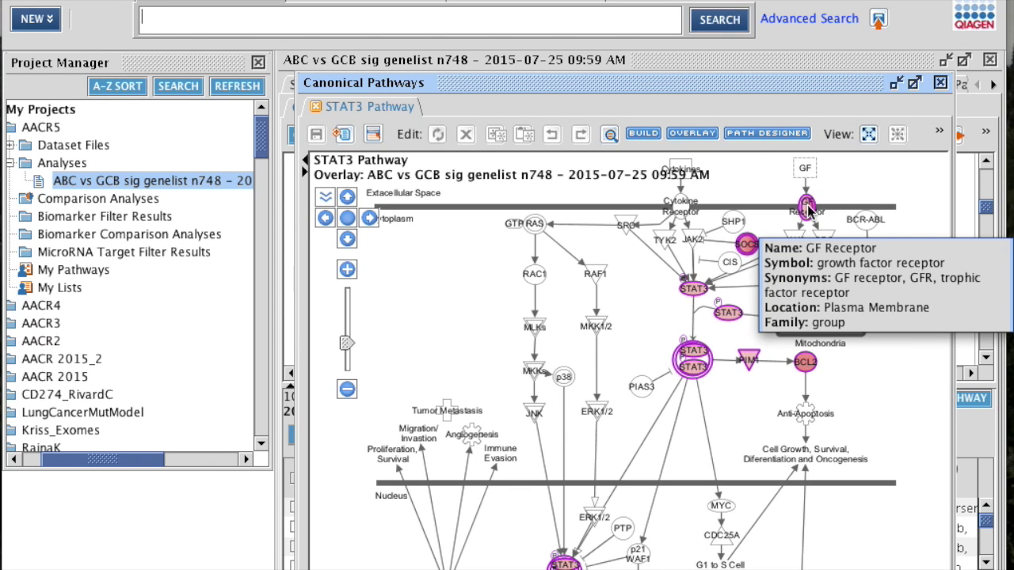
mouse_move(748, 252)
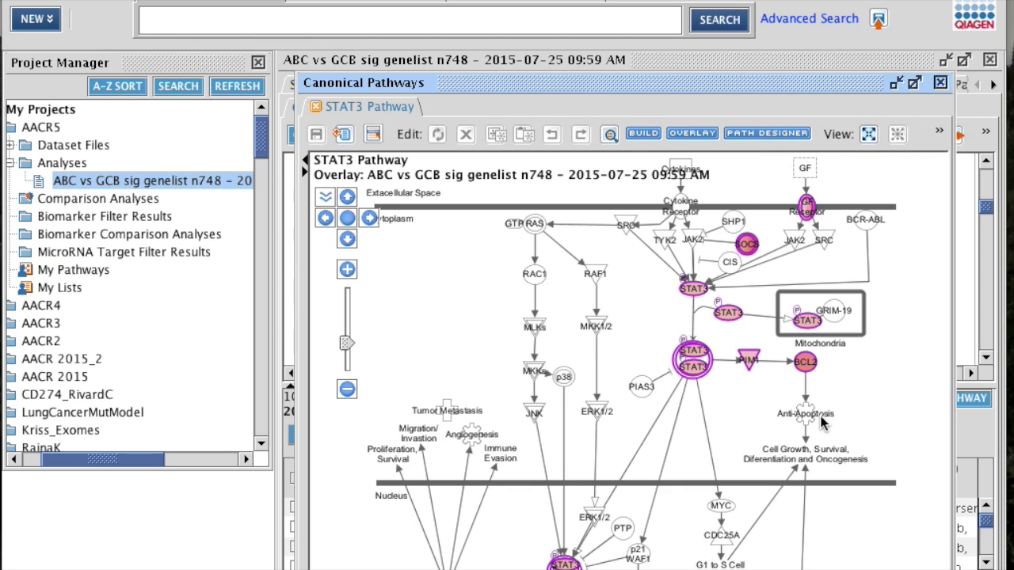
mouse_move(805, 363)
Add a biologic drug node to the STAT3 pathway in the empty cytoplasm area beside RAC1
click(644, 134)
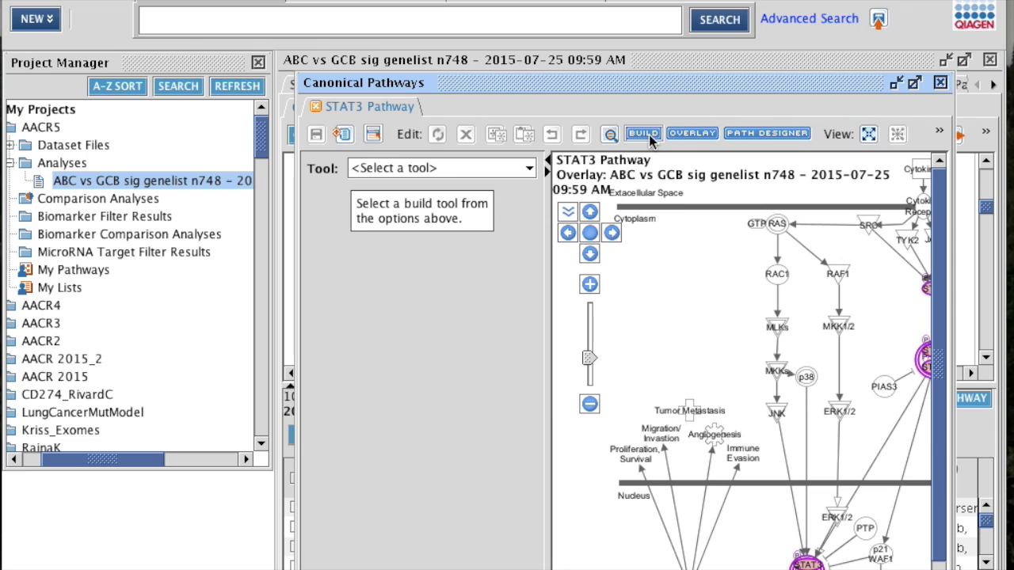
click(530, 170)
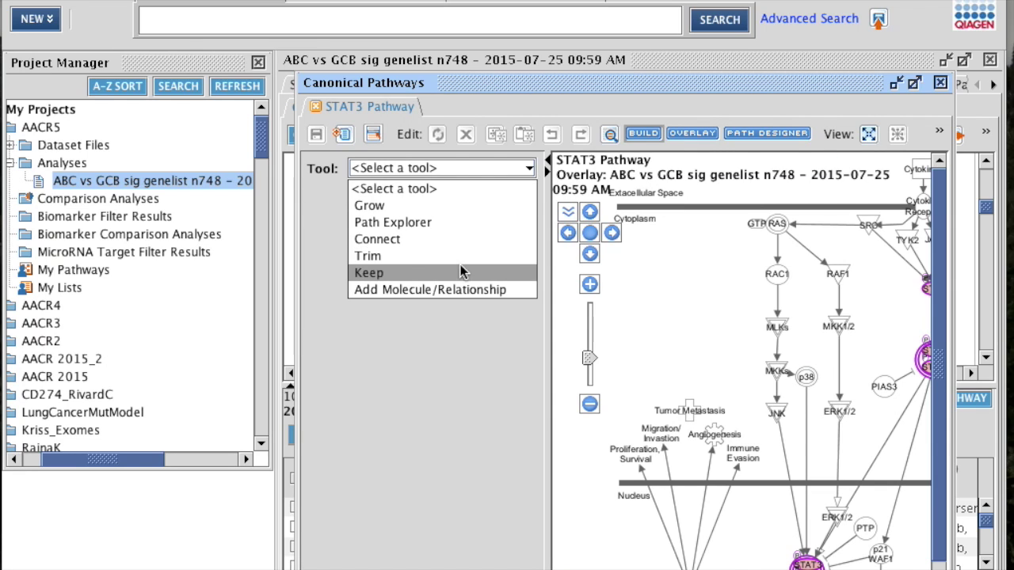
click(465, 291)
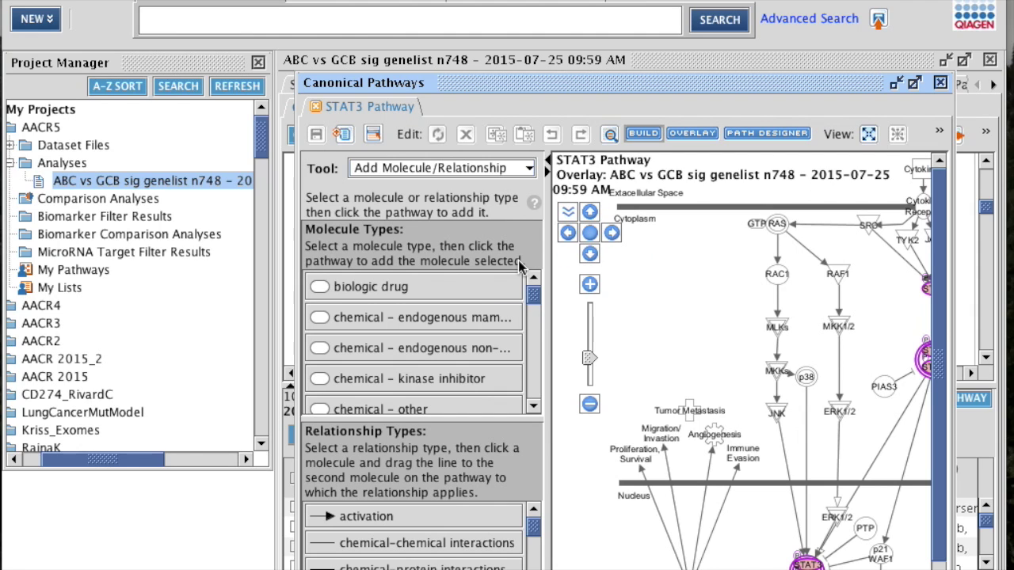
click(455, 287)
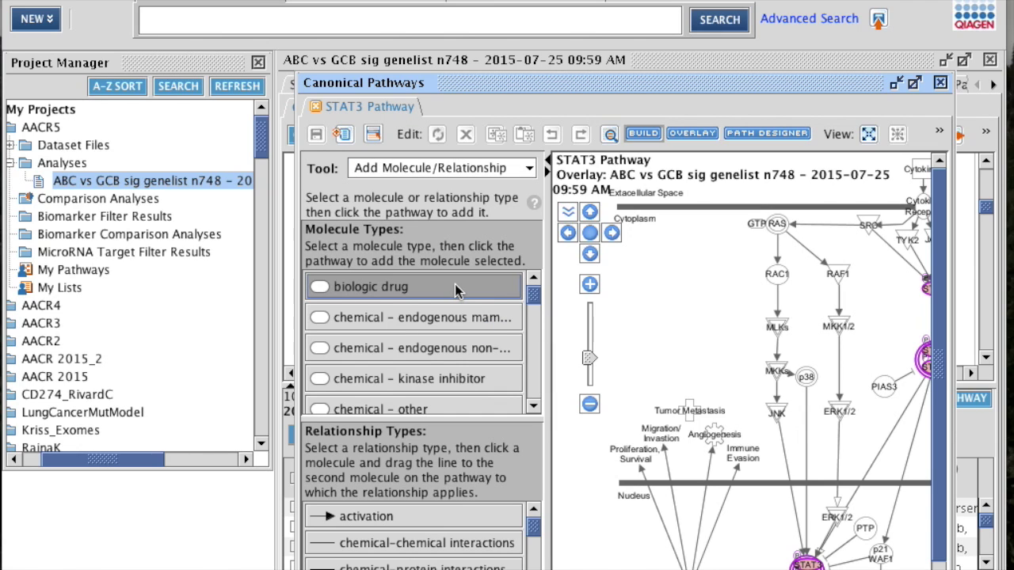
click(668, 290)
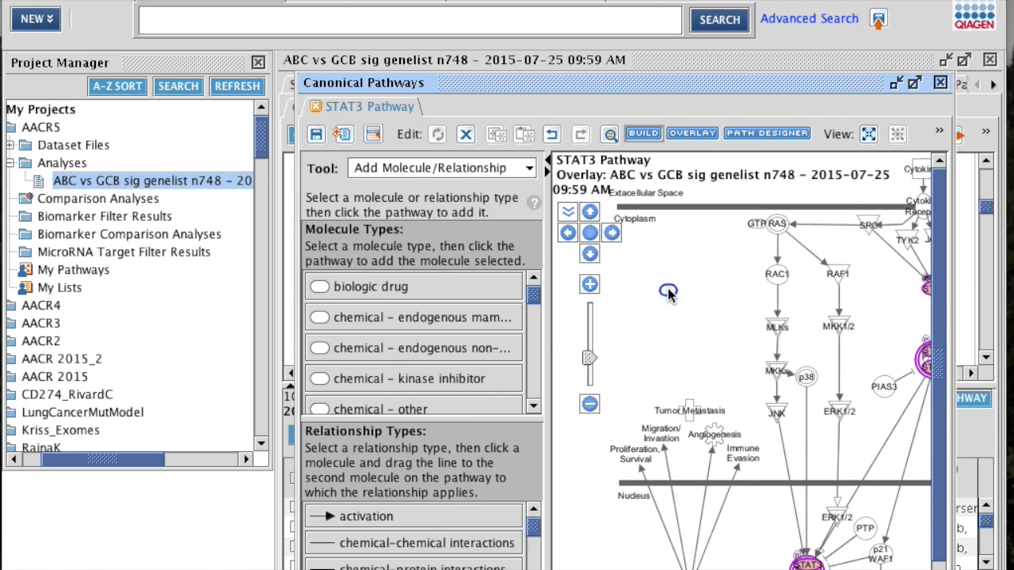
Search genes and chemicals for tp53 and assign the TP53 tumor protein entry to the new node
double_click(668, 292)
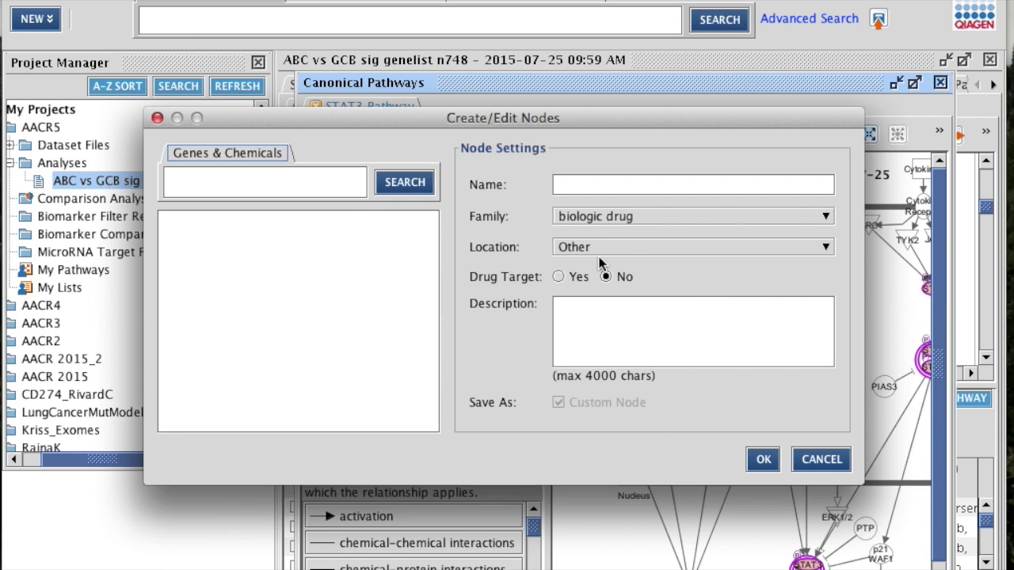
click(332, 183)
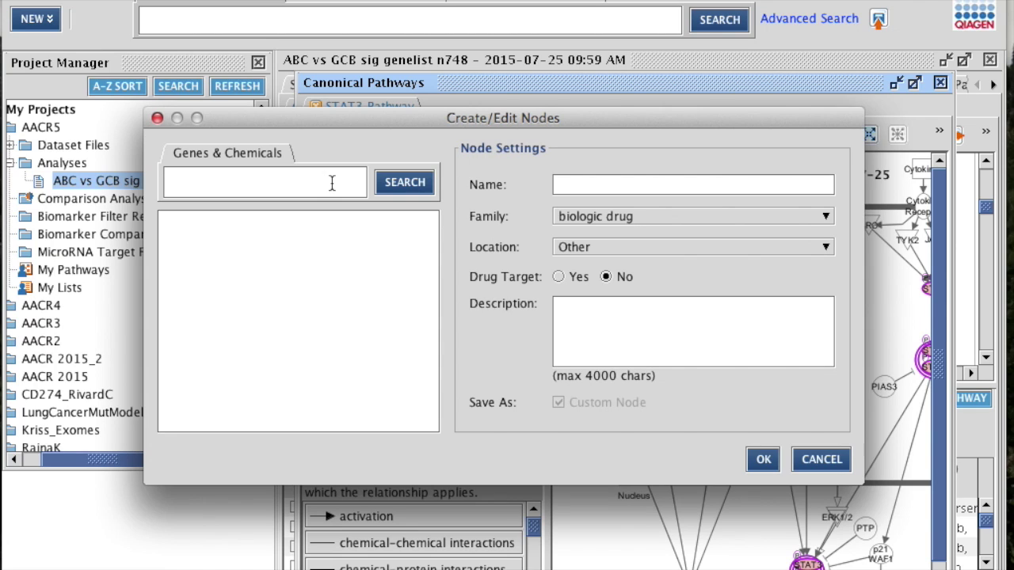
text(tp53)
click(407, 185)
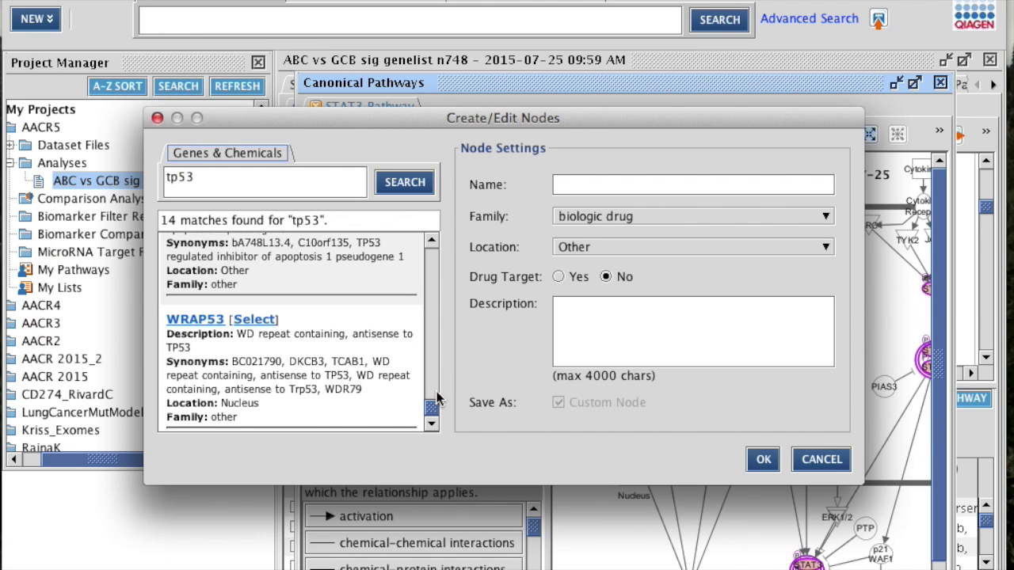
drag(431, 408, 431, 402)
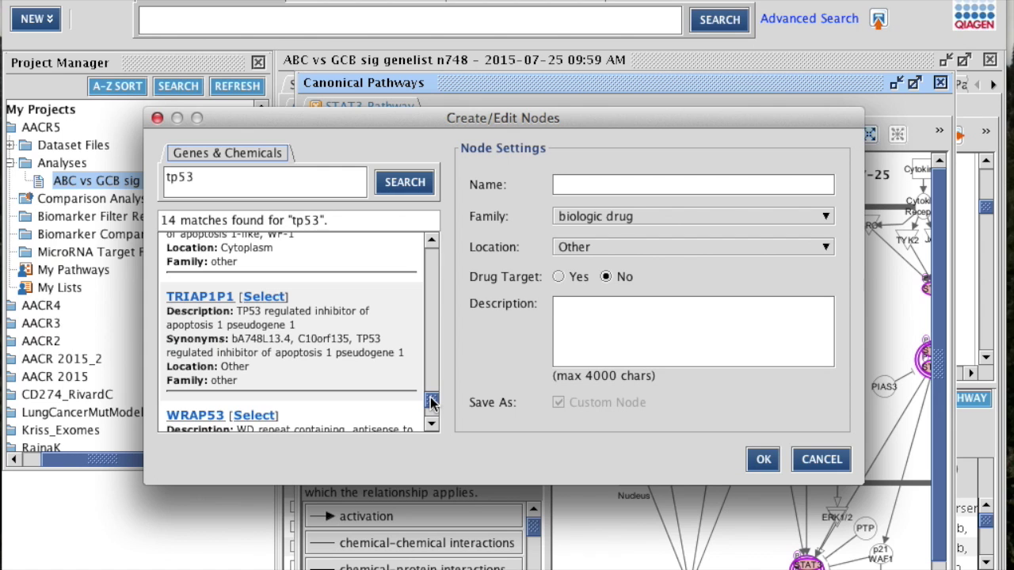
drag(431, 403, 435, 309)
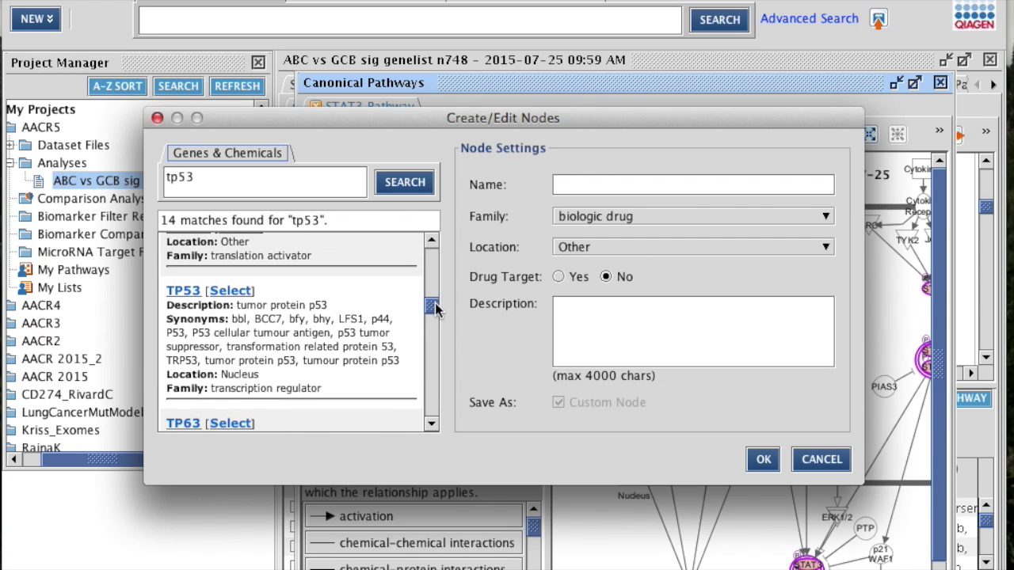
click(228, 293)
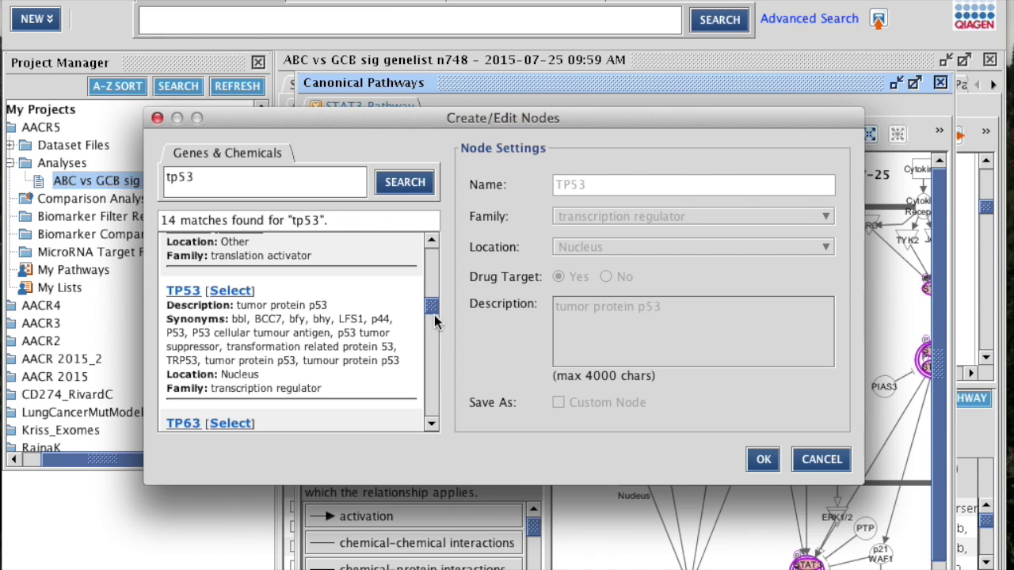
click(763, 460)
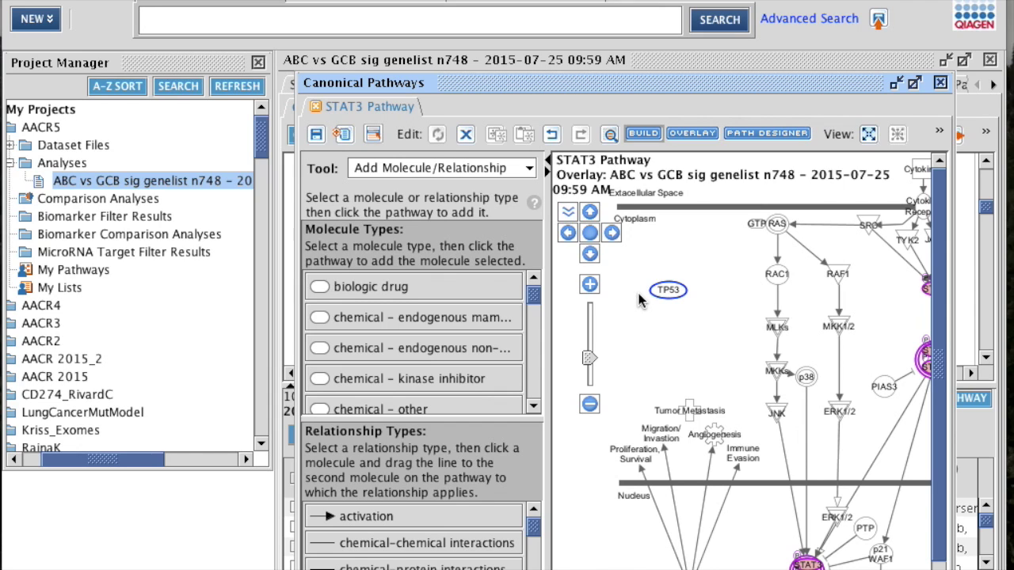
Connect TP53 to the other pathway molecules with all filters left open and move its node farther from RAC1
click(530, 169)
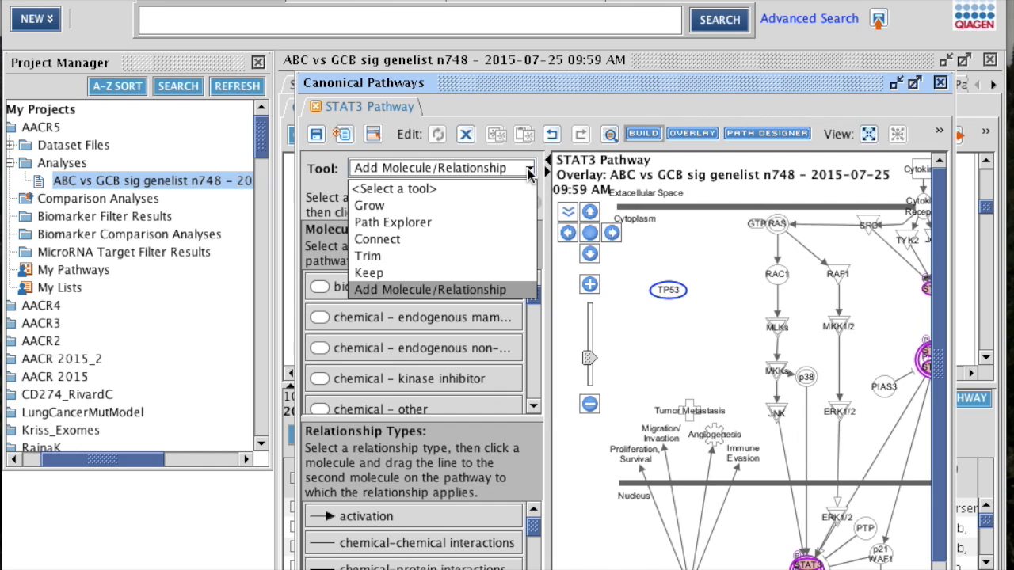
click(440, 238)
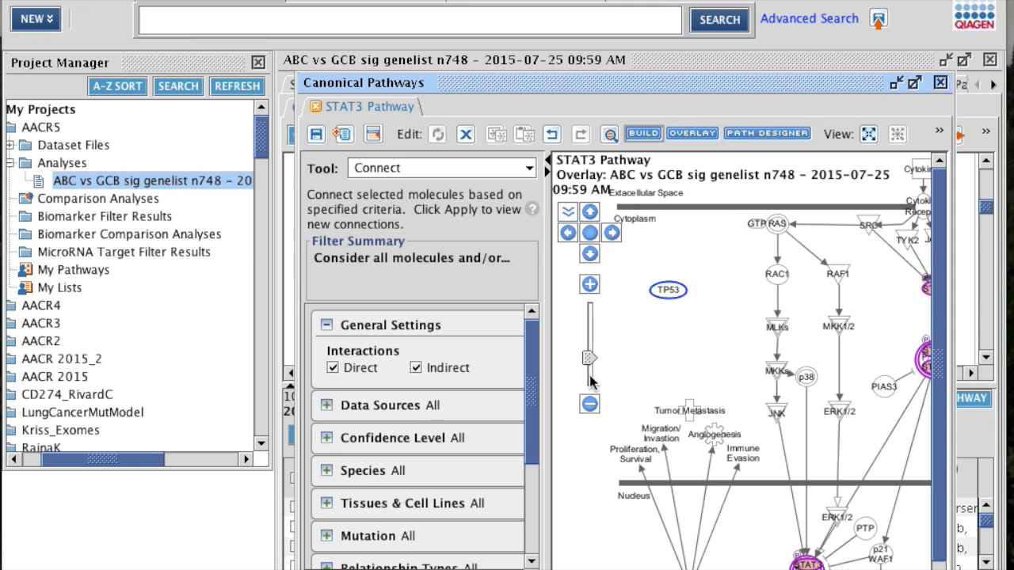
scroll(534, 372, down, 1)
scroll(534, 373, down, 3)
scroll(534, 372, up, 2)
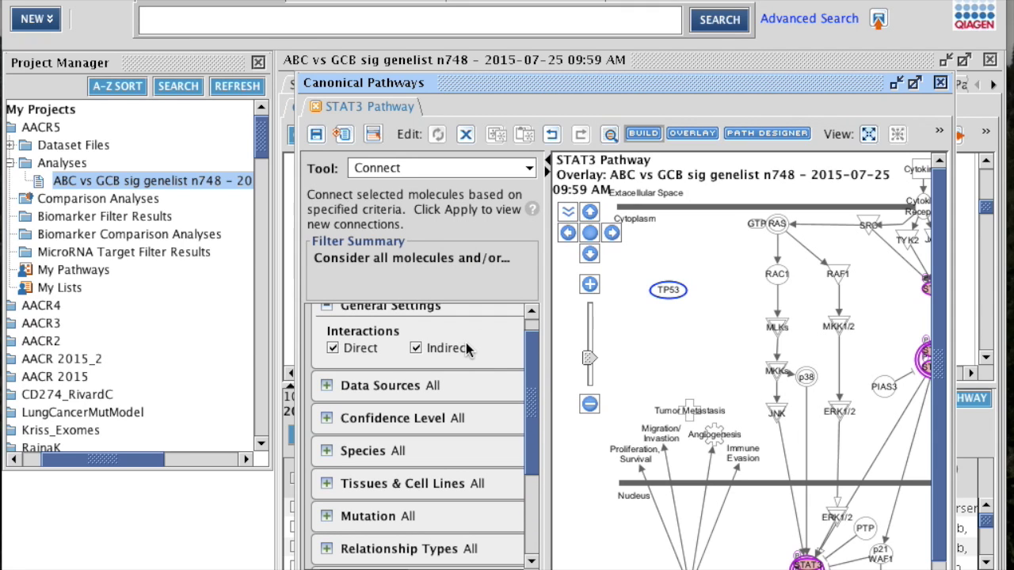
drag(531, 377, 535, 411)
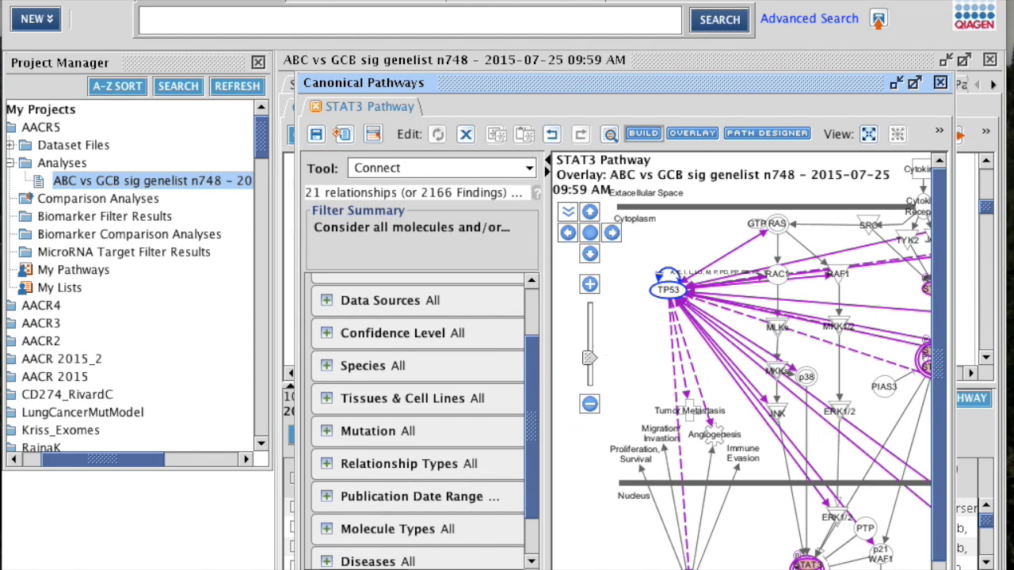
click(546, 163)
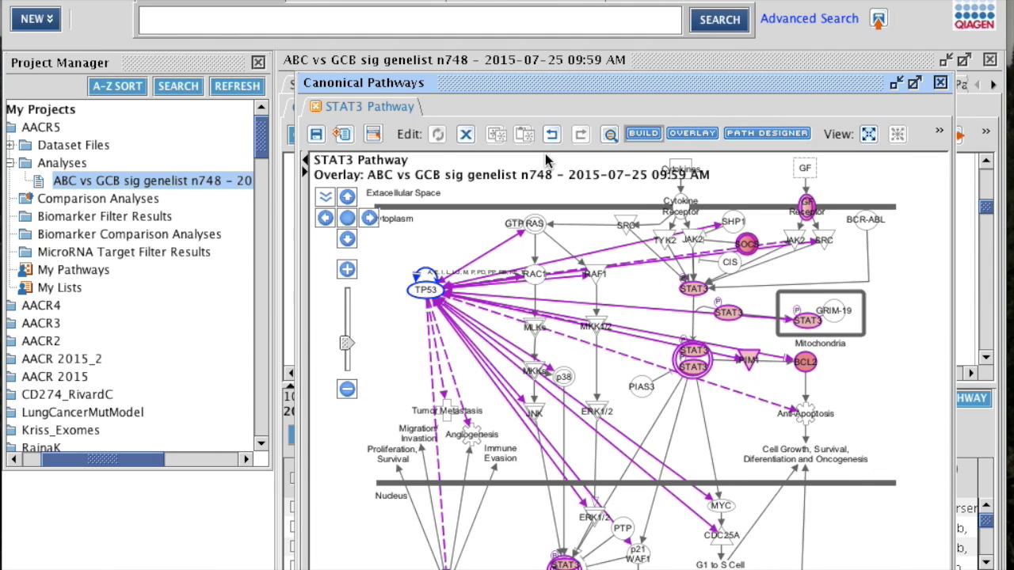
drag(434, 293, 403, 276)
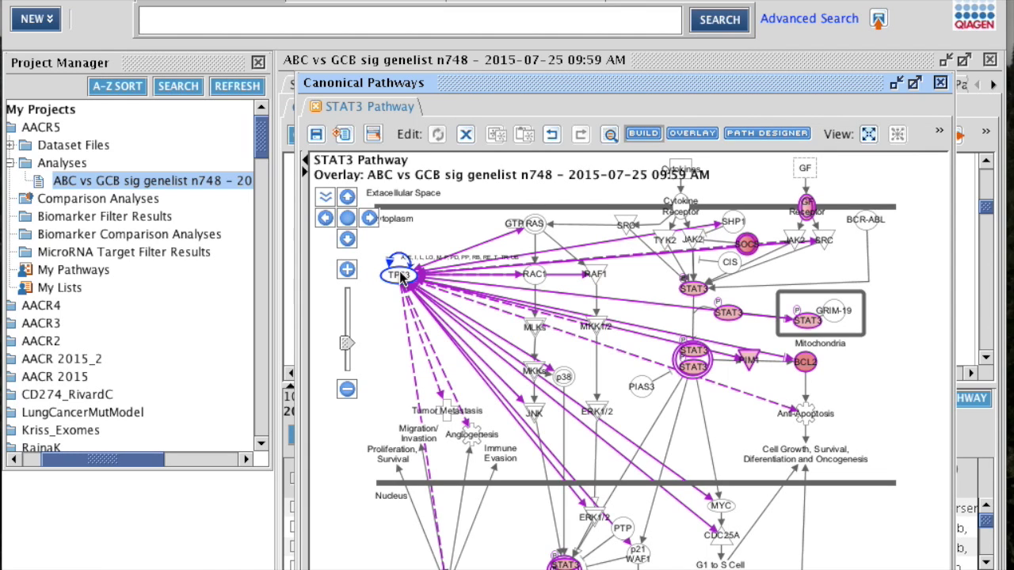
Load the Drug overlay for the STAT3 pathway
click(698, 136)
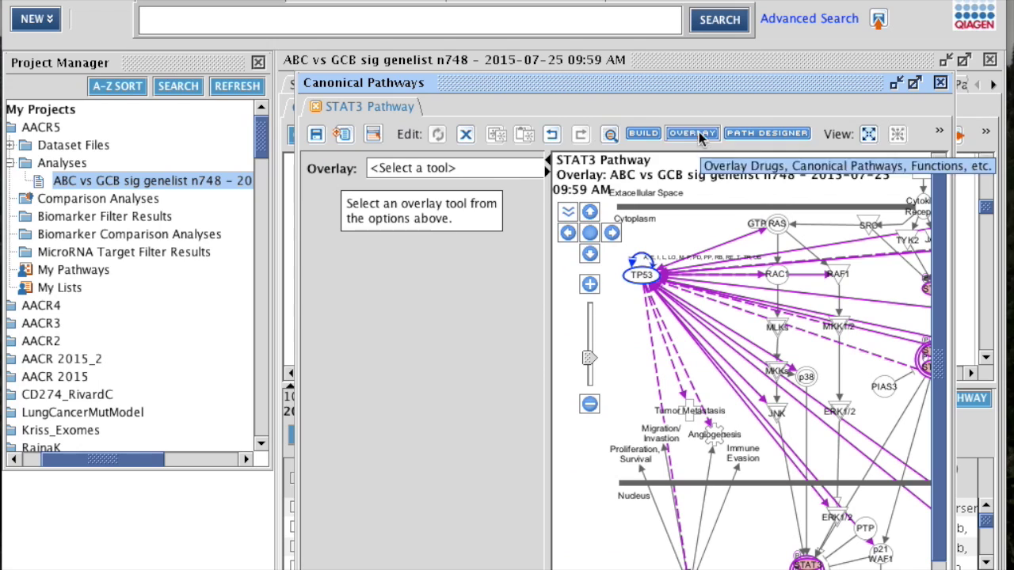
click(533, 171)
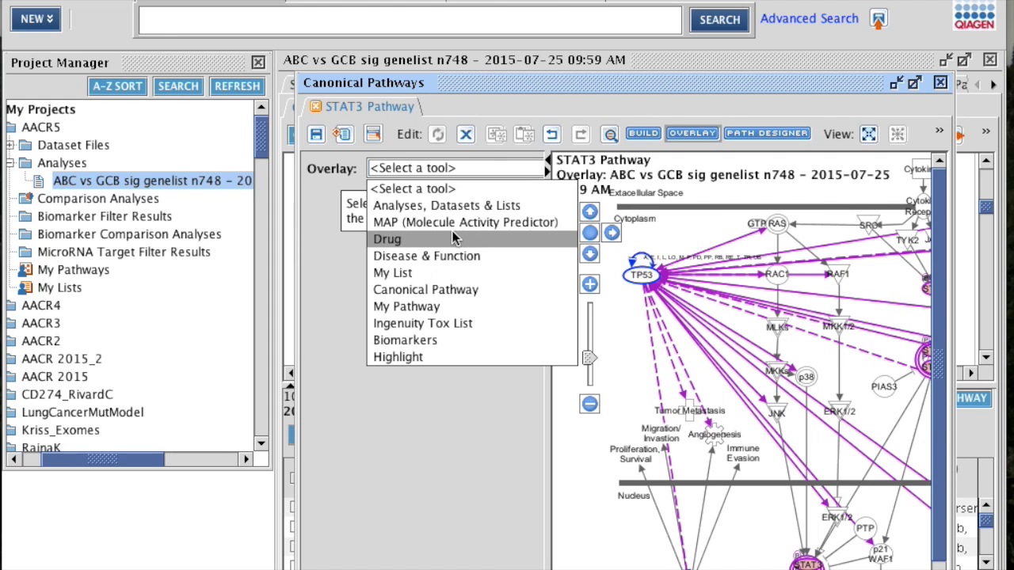
click(700, 137)
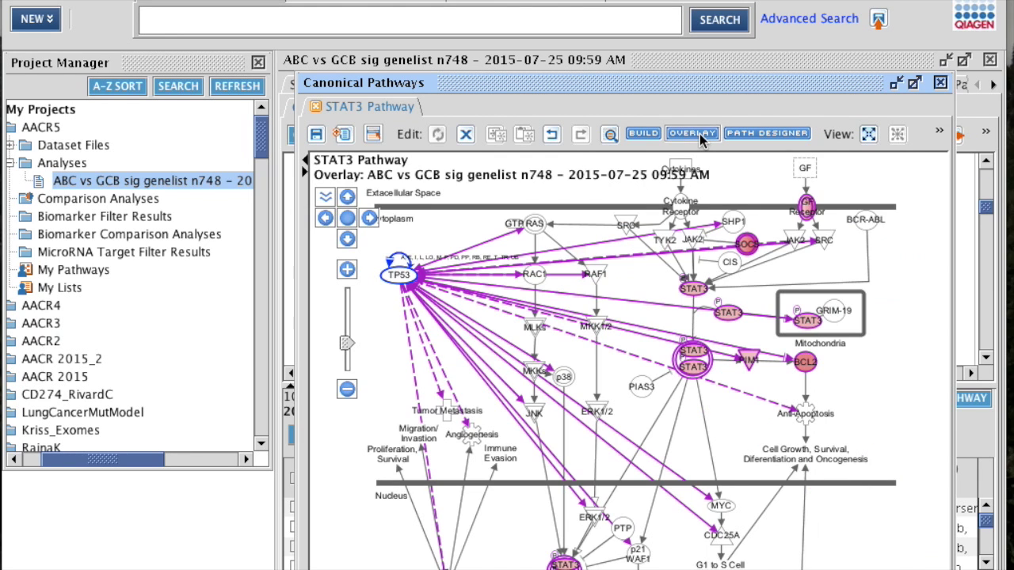
click(701, 137)
click(527, 171)
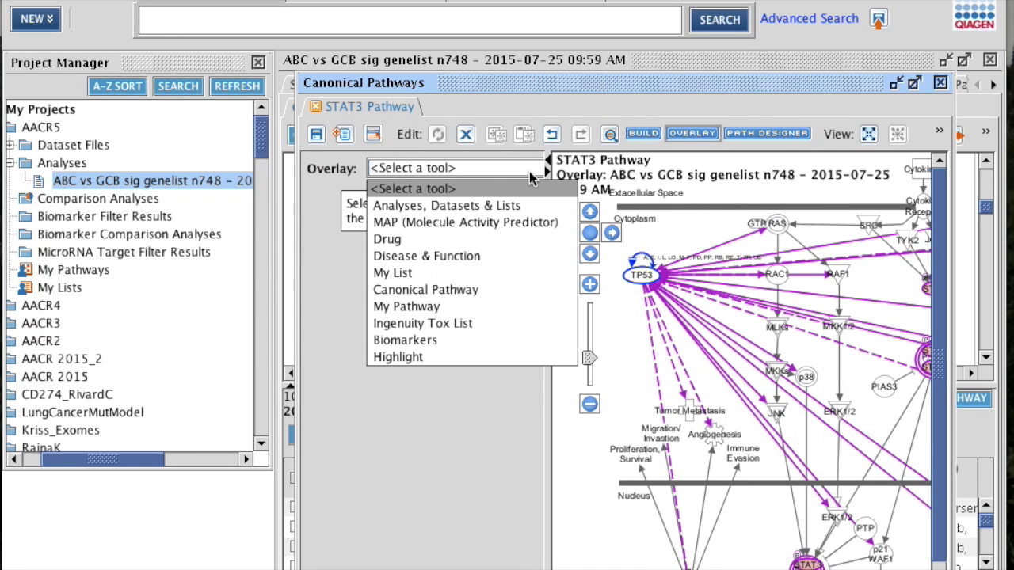
click(449, 242)
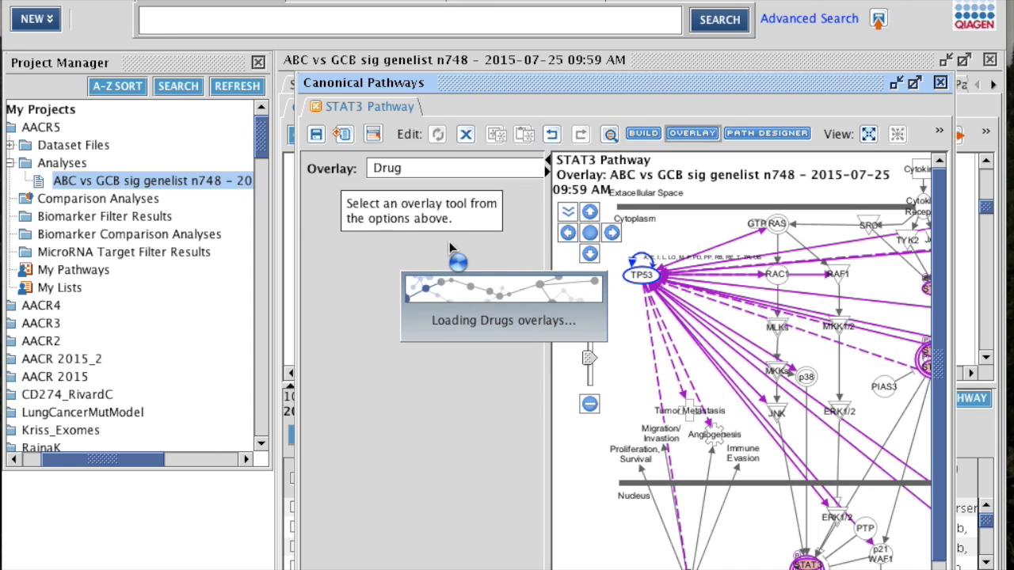
Check the targets of listed drugs such as binimetinib and nintedanib, narrowing the drug name and molecule count columns to show Target(s)
mouse_move(438, 375)
mouse_move(426, 281)
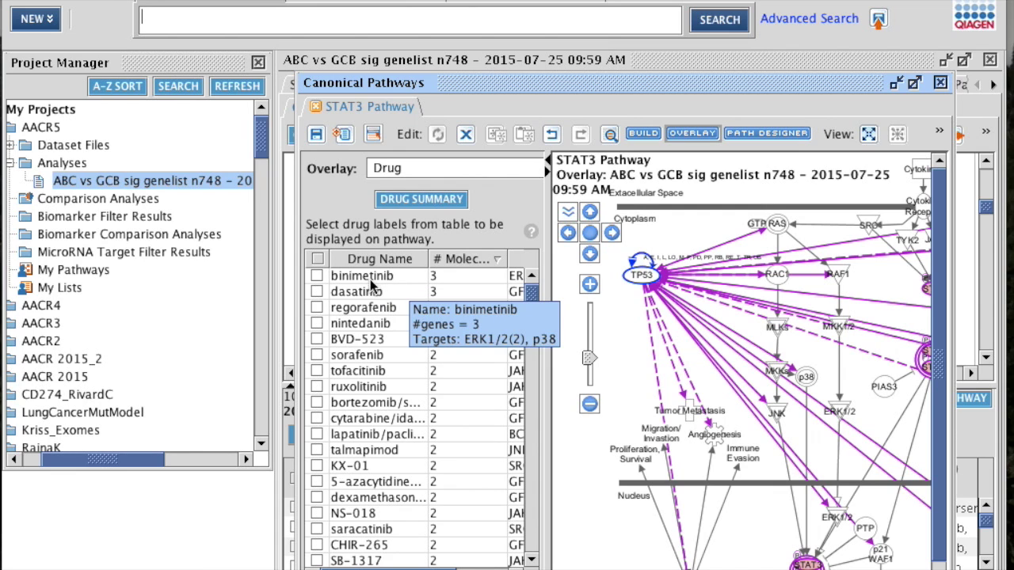
mouse_move(379, 296)
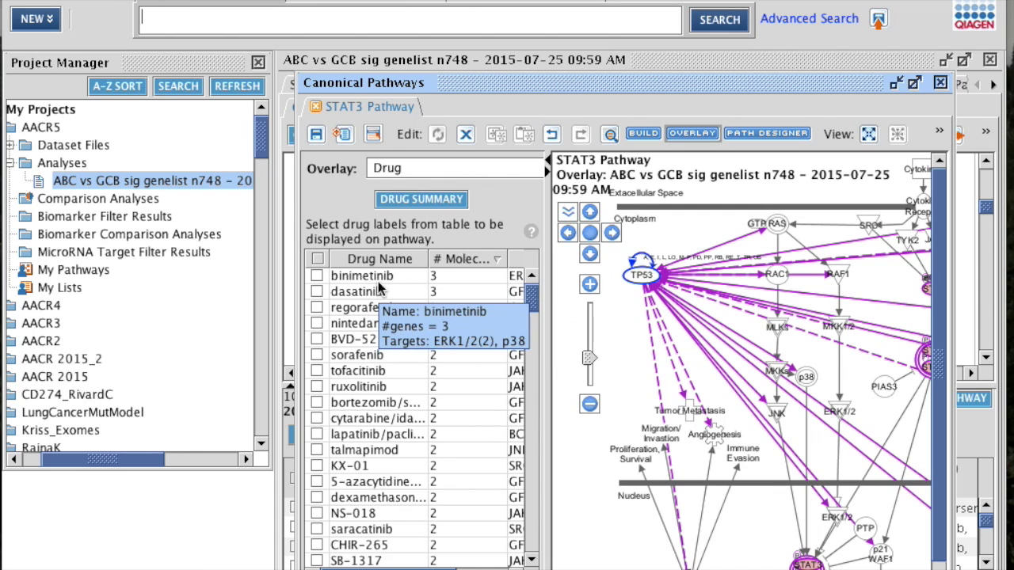
drag(426, 258, 415, 258)
mouse_move(392, 286)
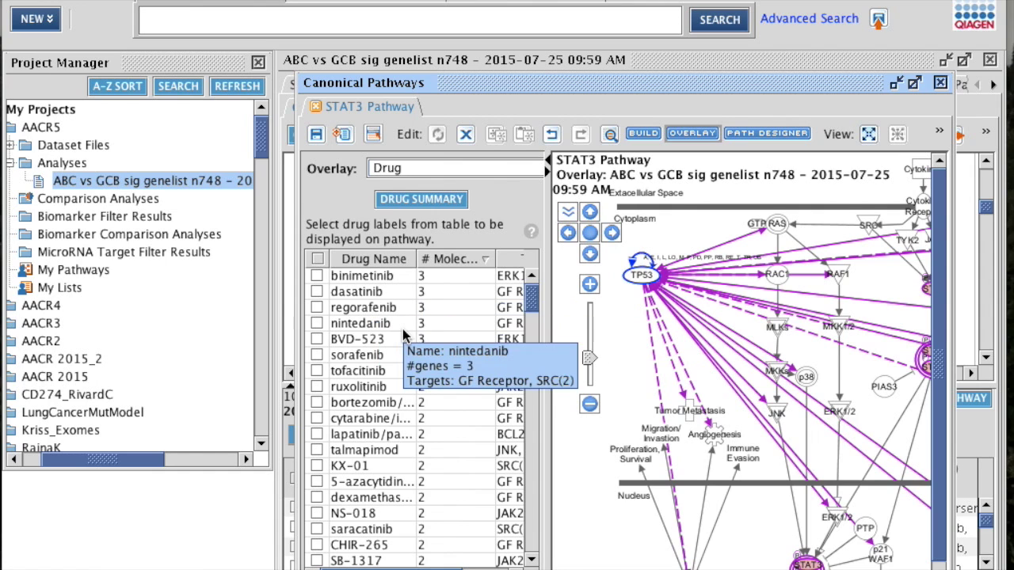
drag(460, 254, 445, 255)
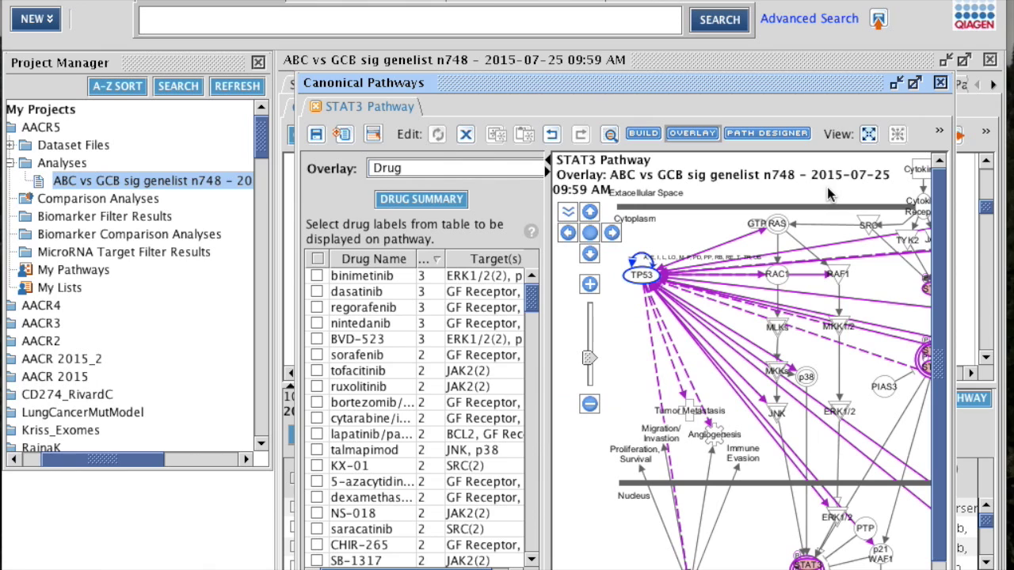
Close the STAT3 pathway, discarding its changes, and return to the start of the canonical pathways chart
click(942, 83)
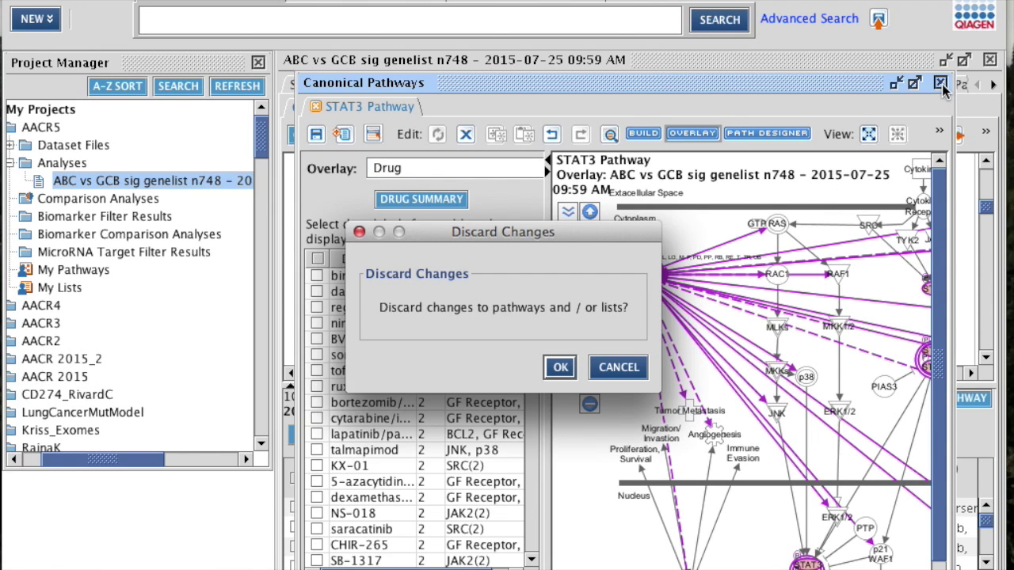
click(561, 368)
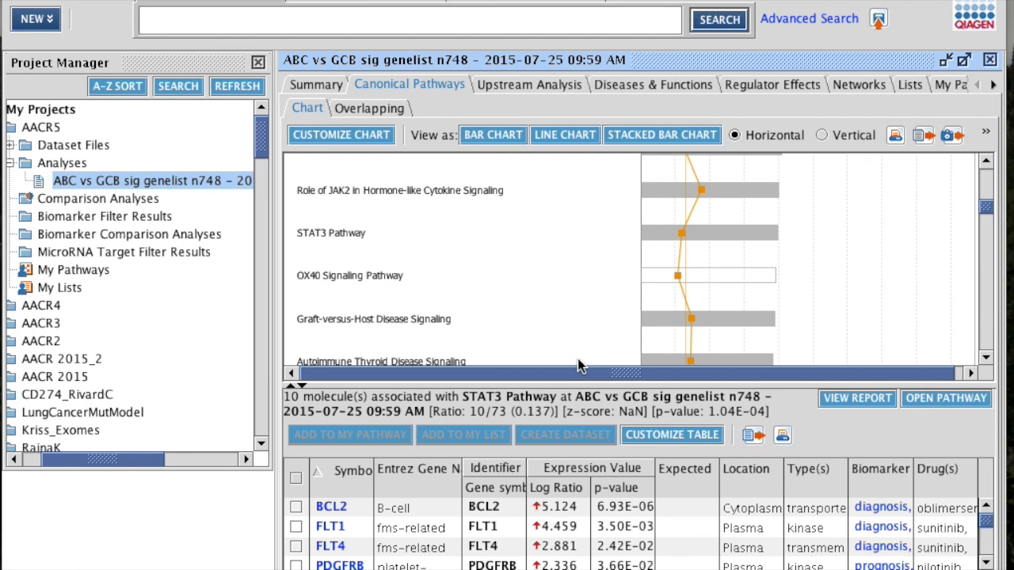
scroll(578, 351, up, 5)
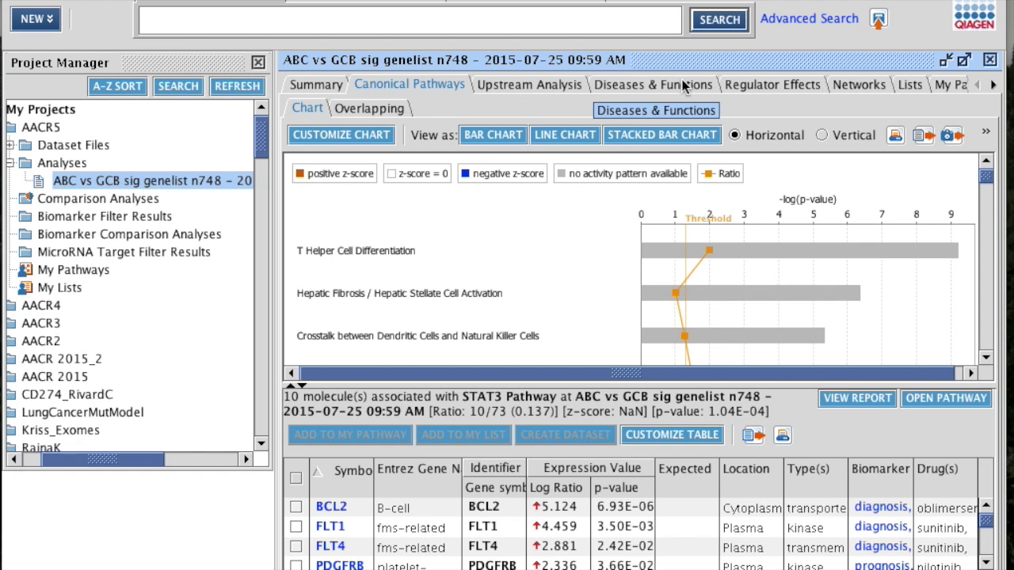
Examine the Network 1 diagram around APP from the analysis's networks, close it and return to the networks list
click(851, 84)
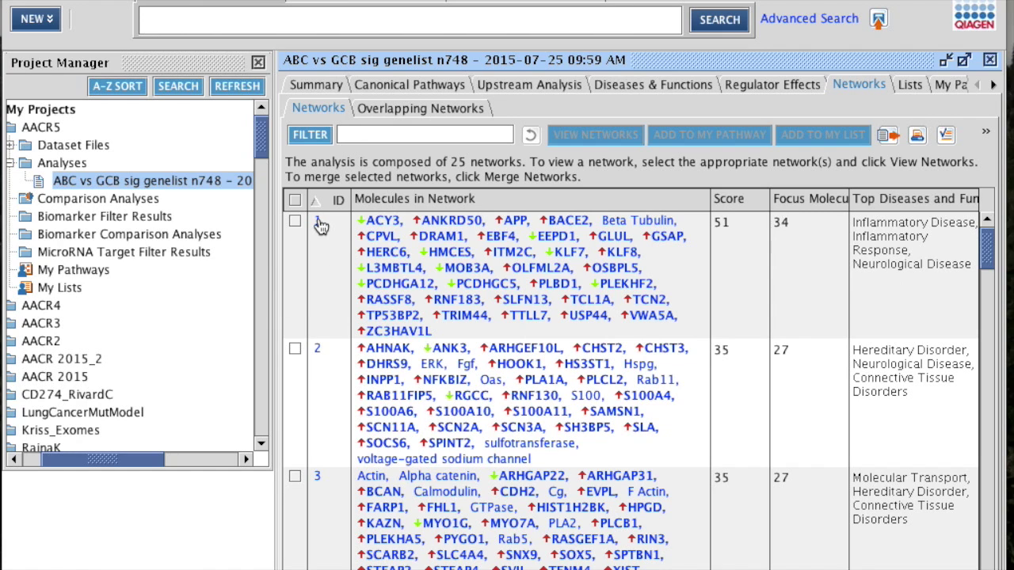
double_click(317, 223)
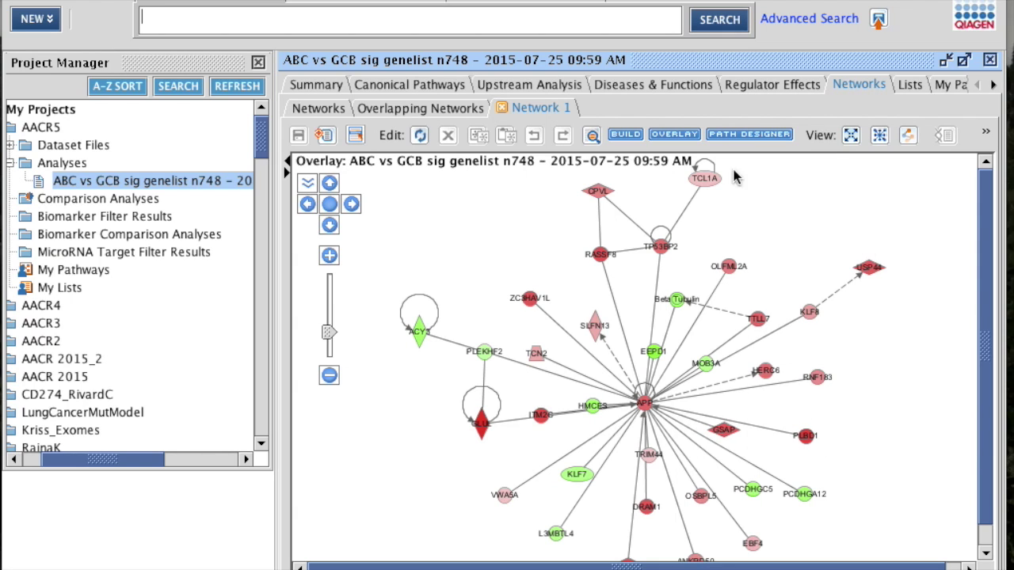
mouse_move(642, 404)
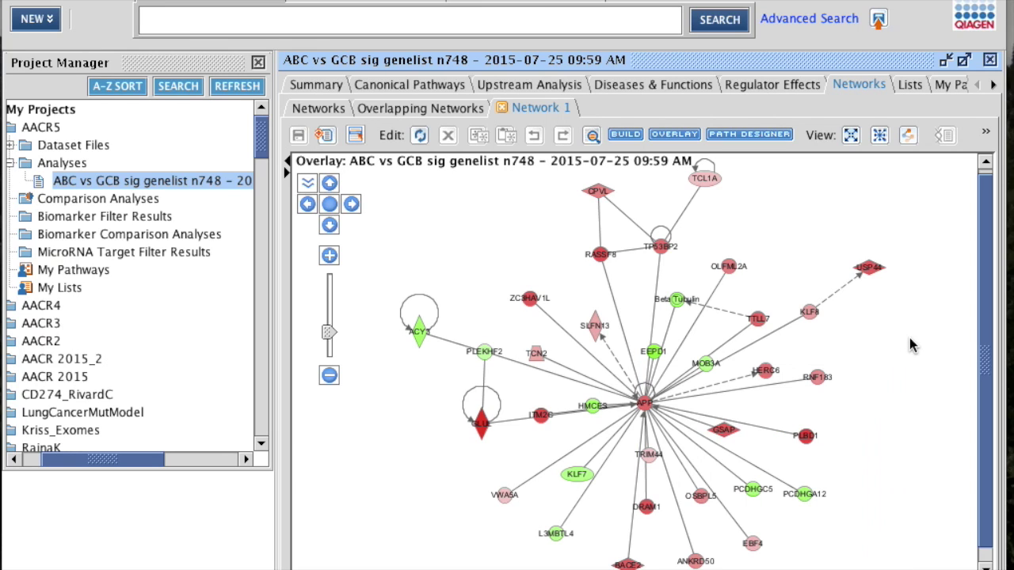
click(501, 109)
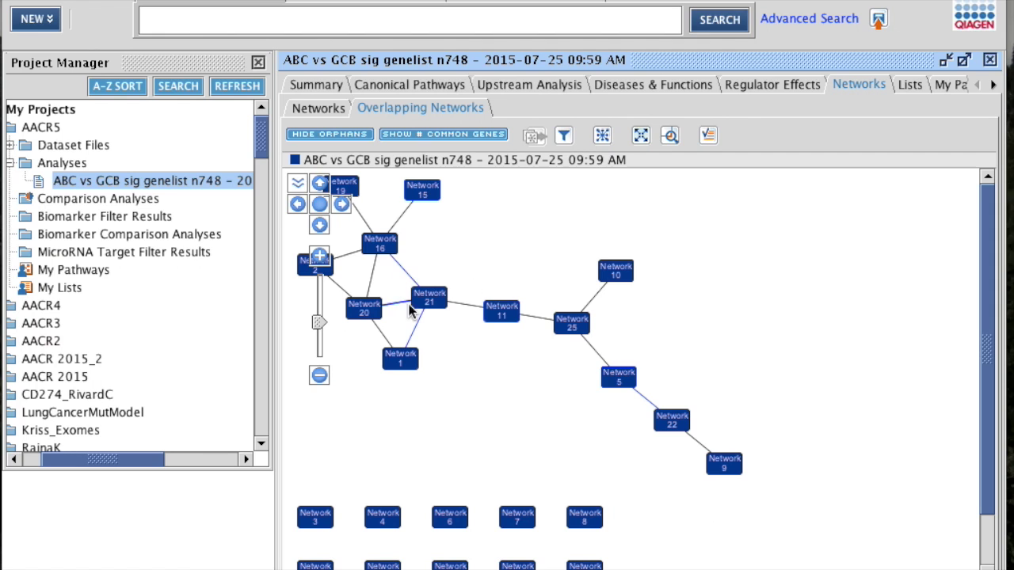
click(321, 112)
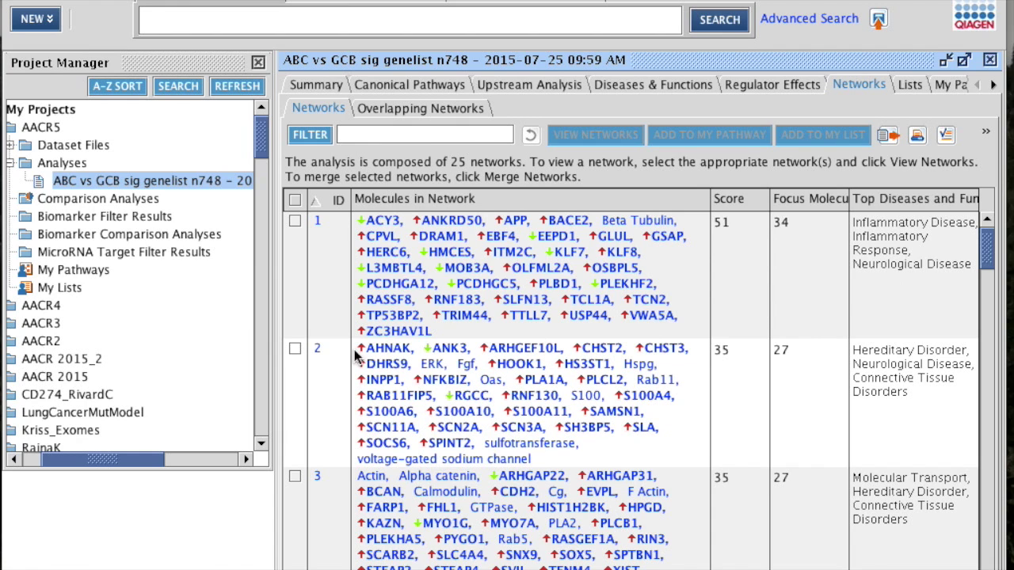
Open the Network 2 diagram and examine the molecules and relationships around ERK, Fgf and S100
double_click(323, 352)
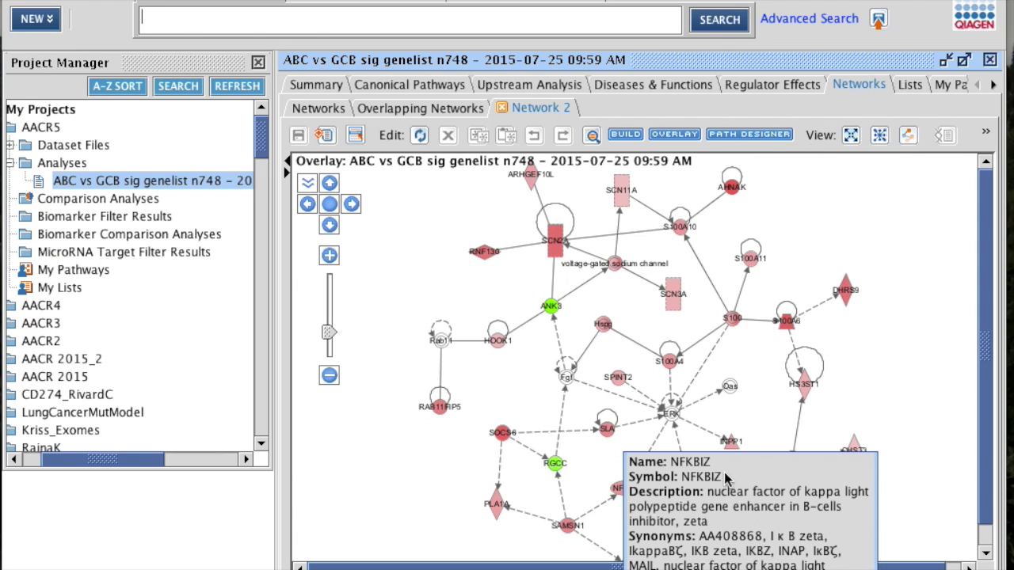
mouse_move(675, 412)
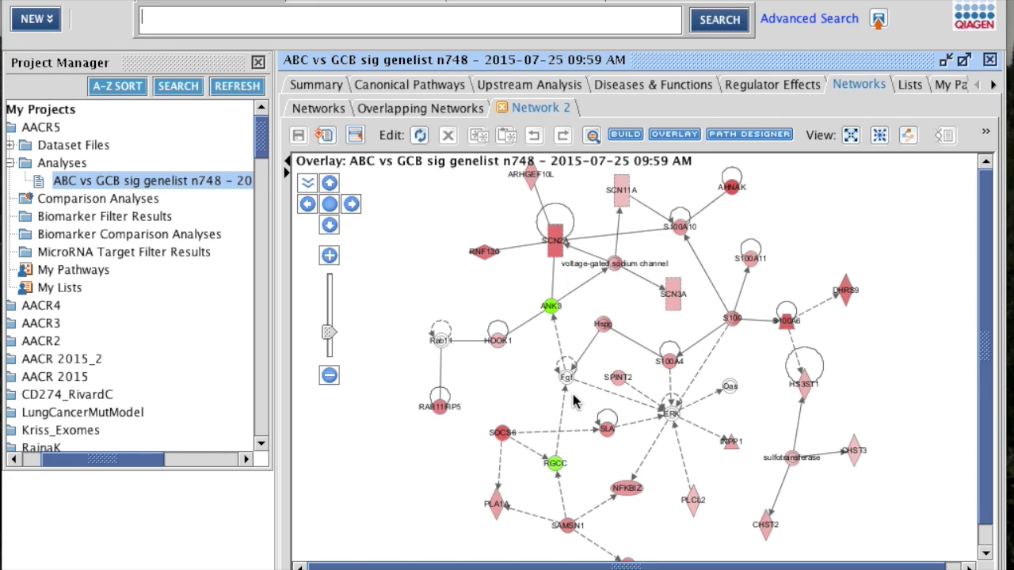
mouse_move(571, 388)
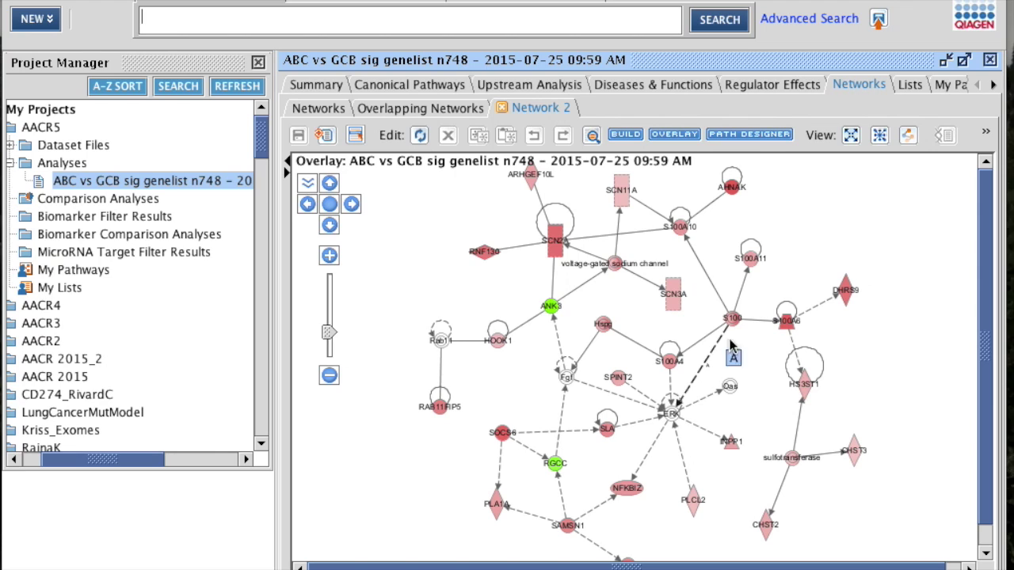
mouse_move(724, 388)
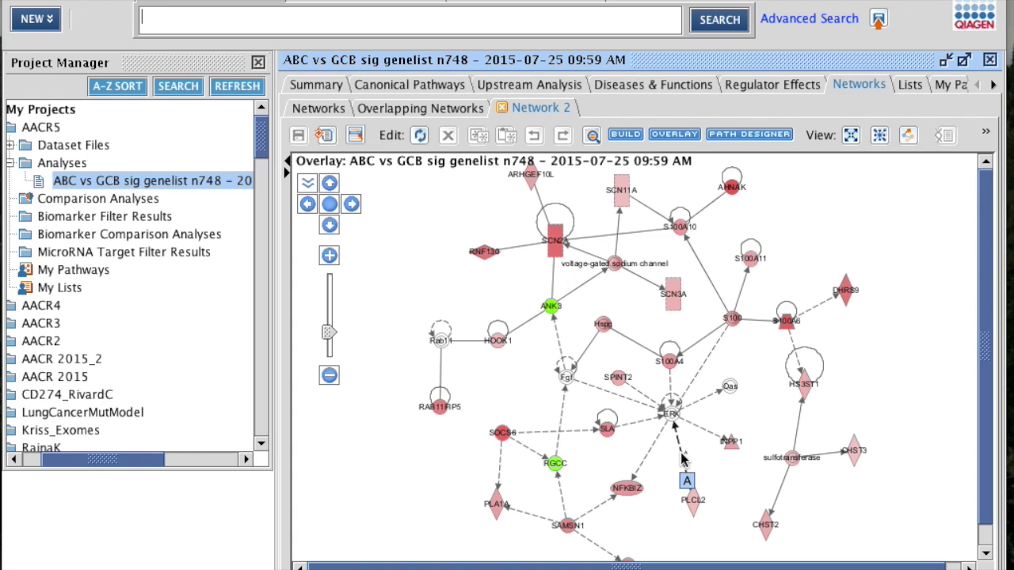
View the relationship summary for the S100 to S100A10 link, close it and deselect the link
click(705, 275)
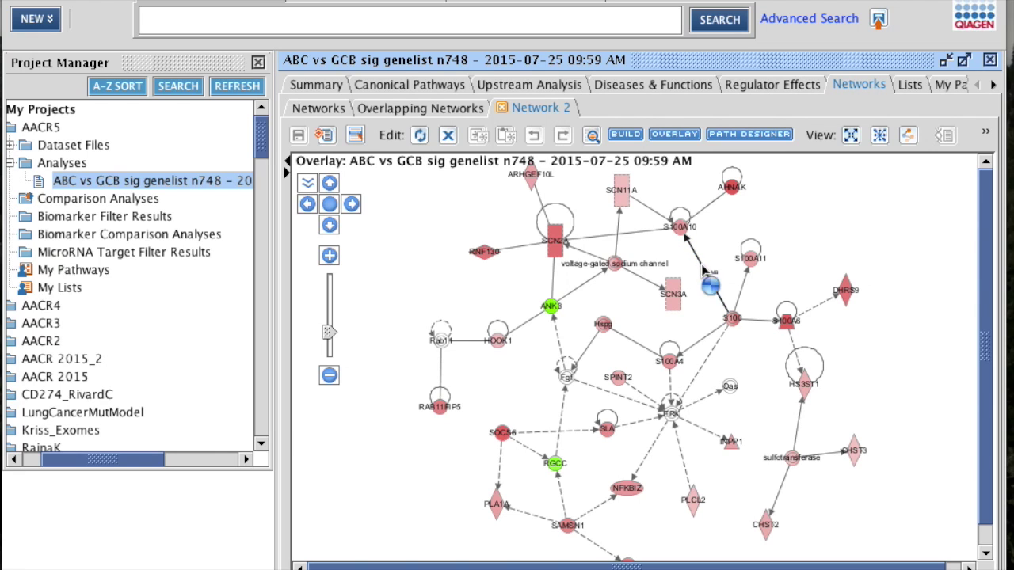
double_click(702, 271)
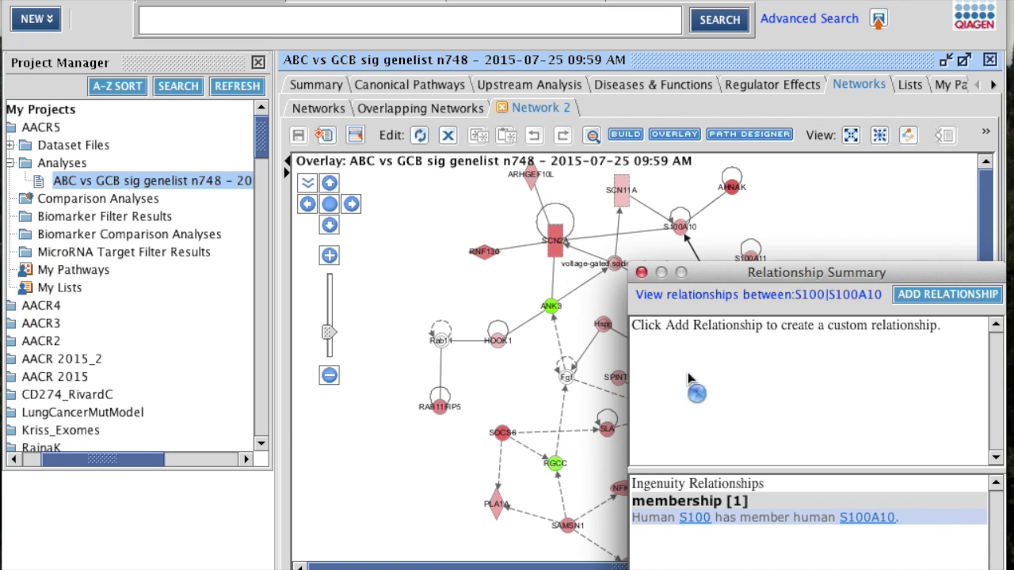
click(641, 274)
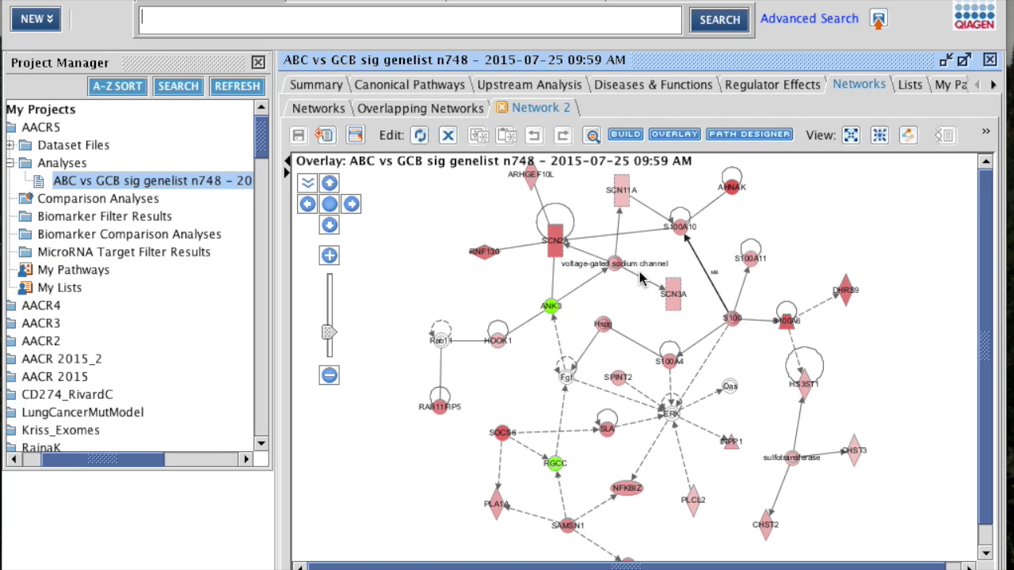
click(845, 214)
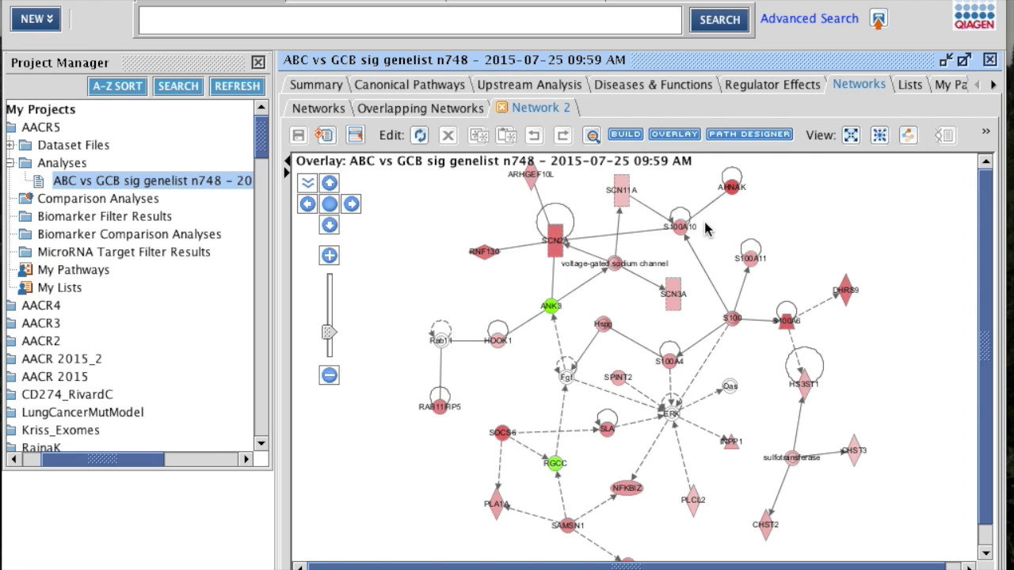
Open the overlay tools for the Network 2 diagram
click(676, 135)
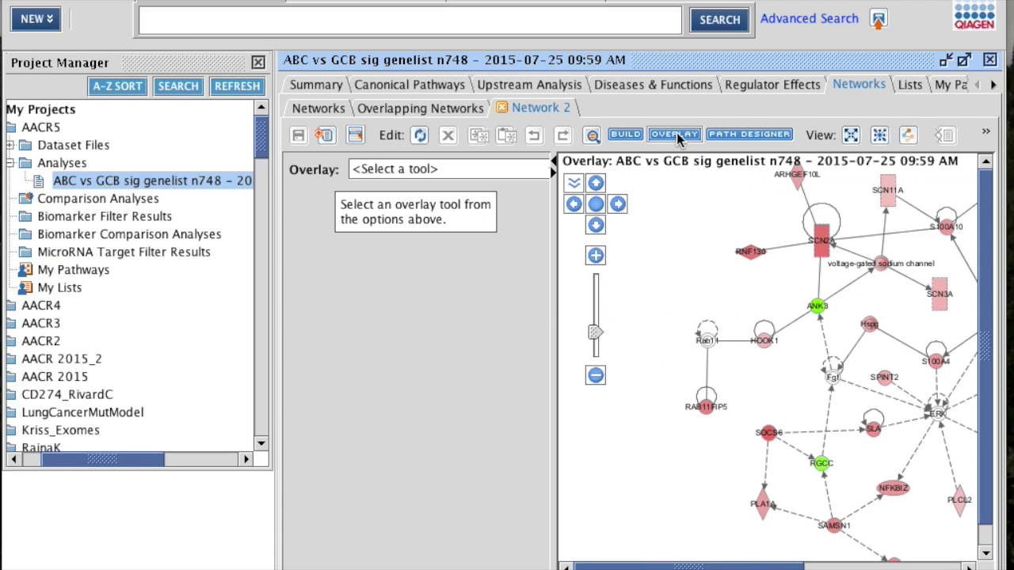